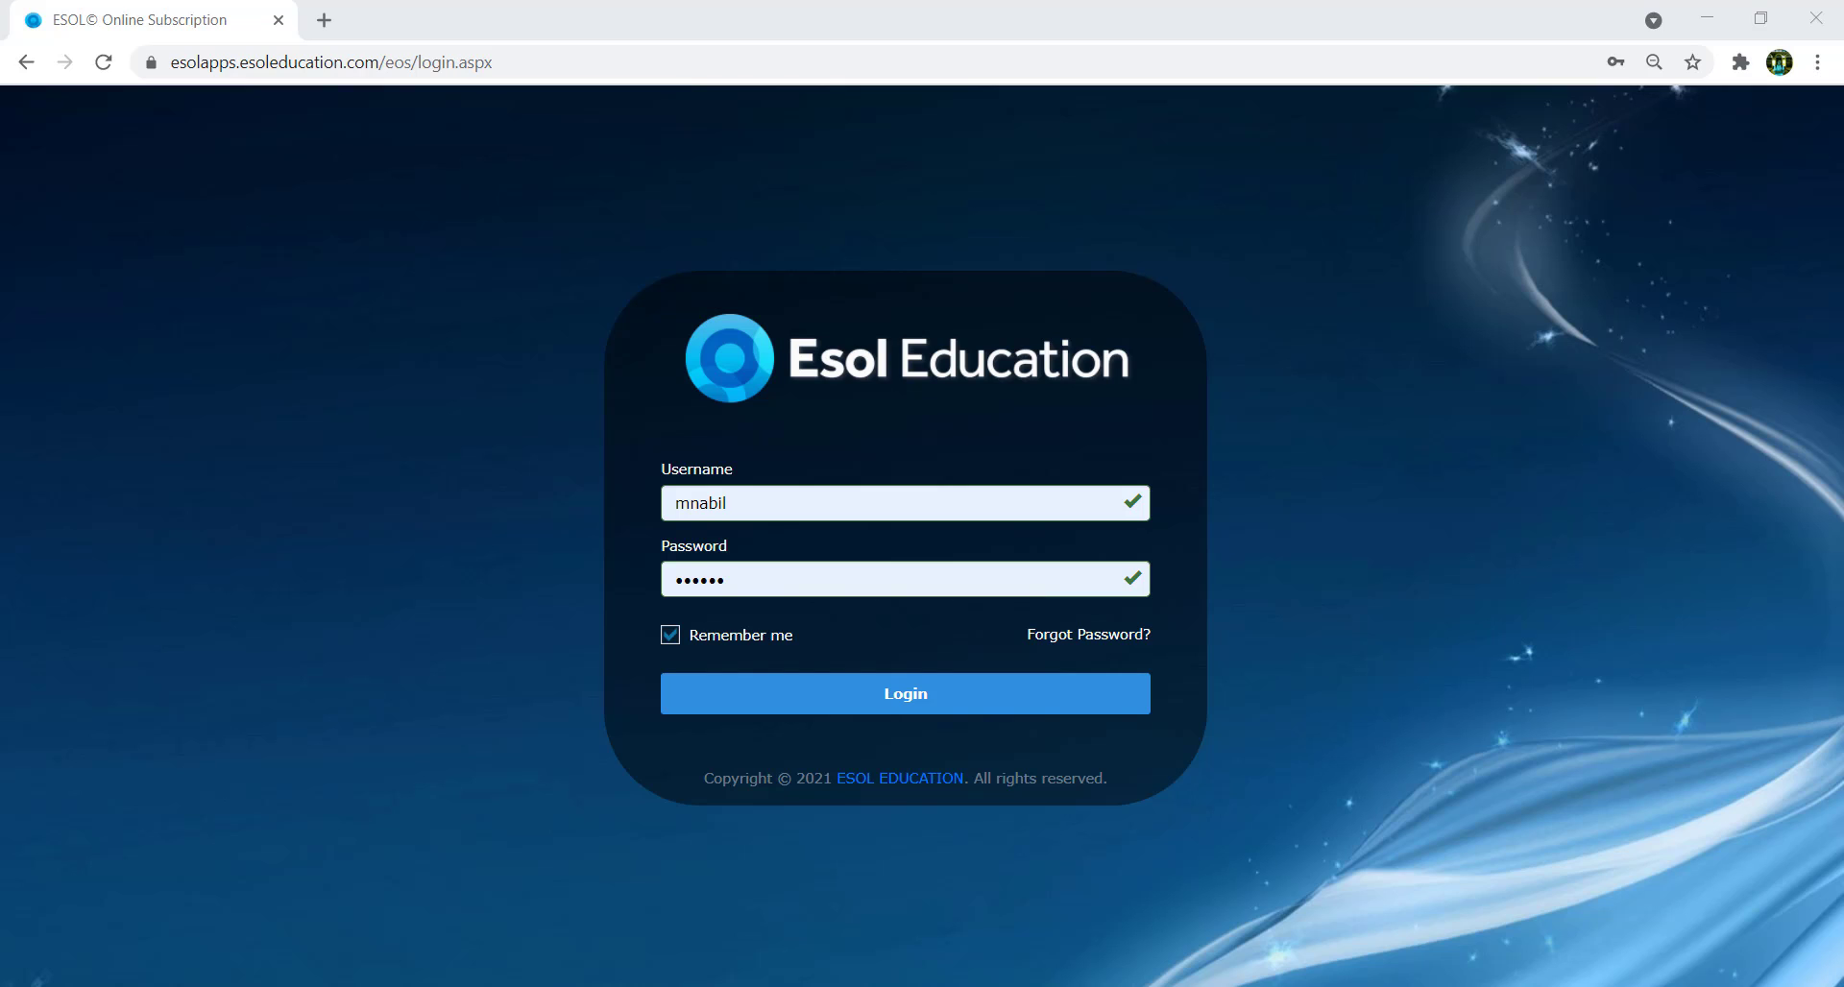
# Request the forgotten login details by e-mail for the saved support address and dismiss the confirmation.
pyautogui.click(955, 498)
pyautogui.click(547, 567)
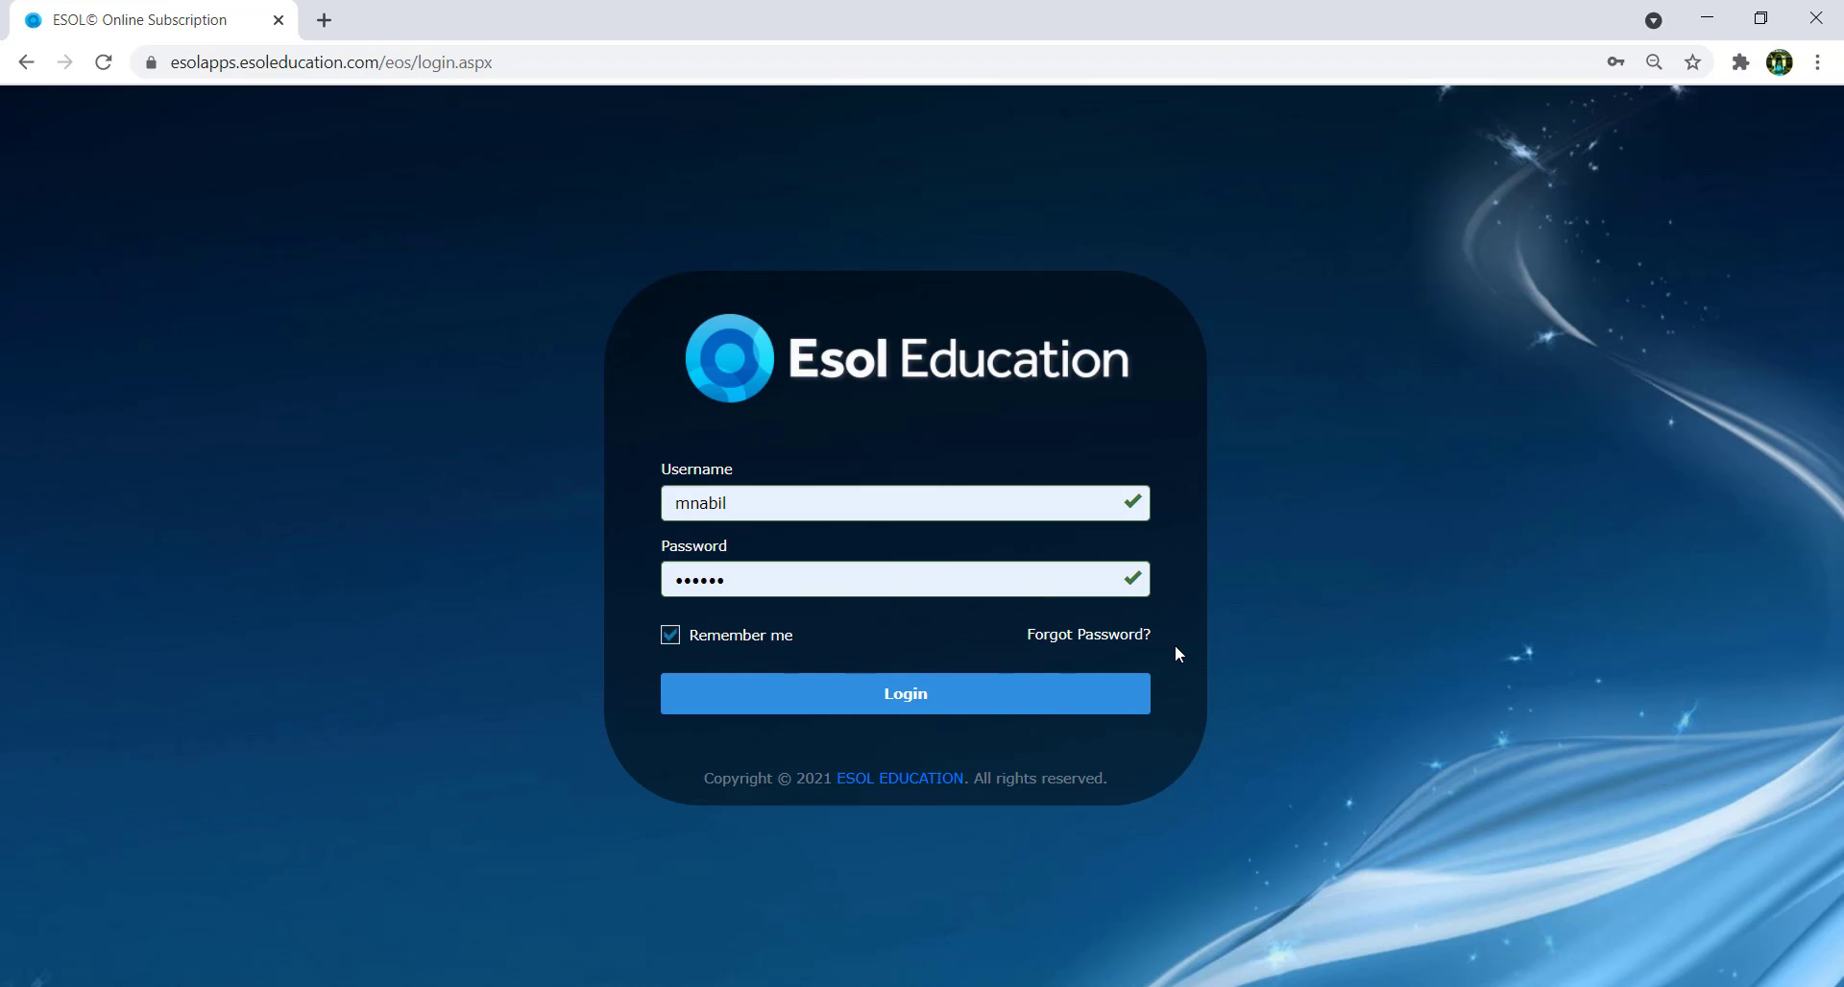
pyautogui.click(1086, 637)
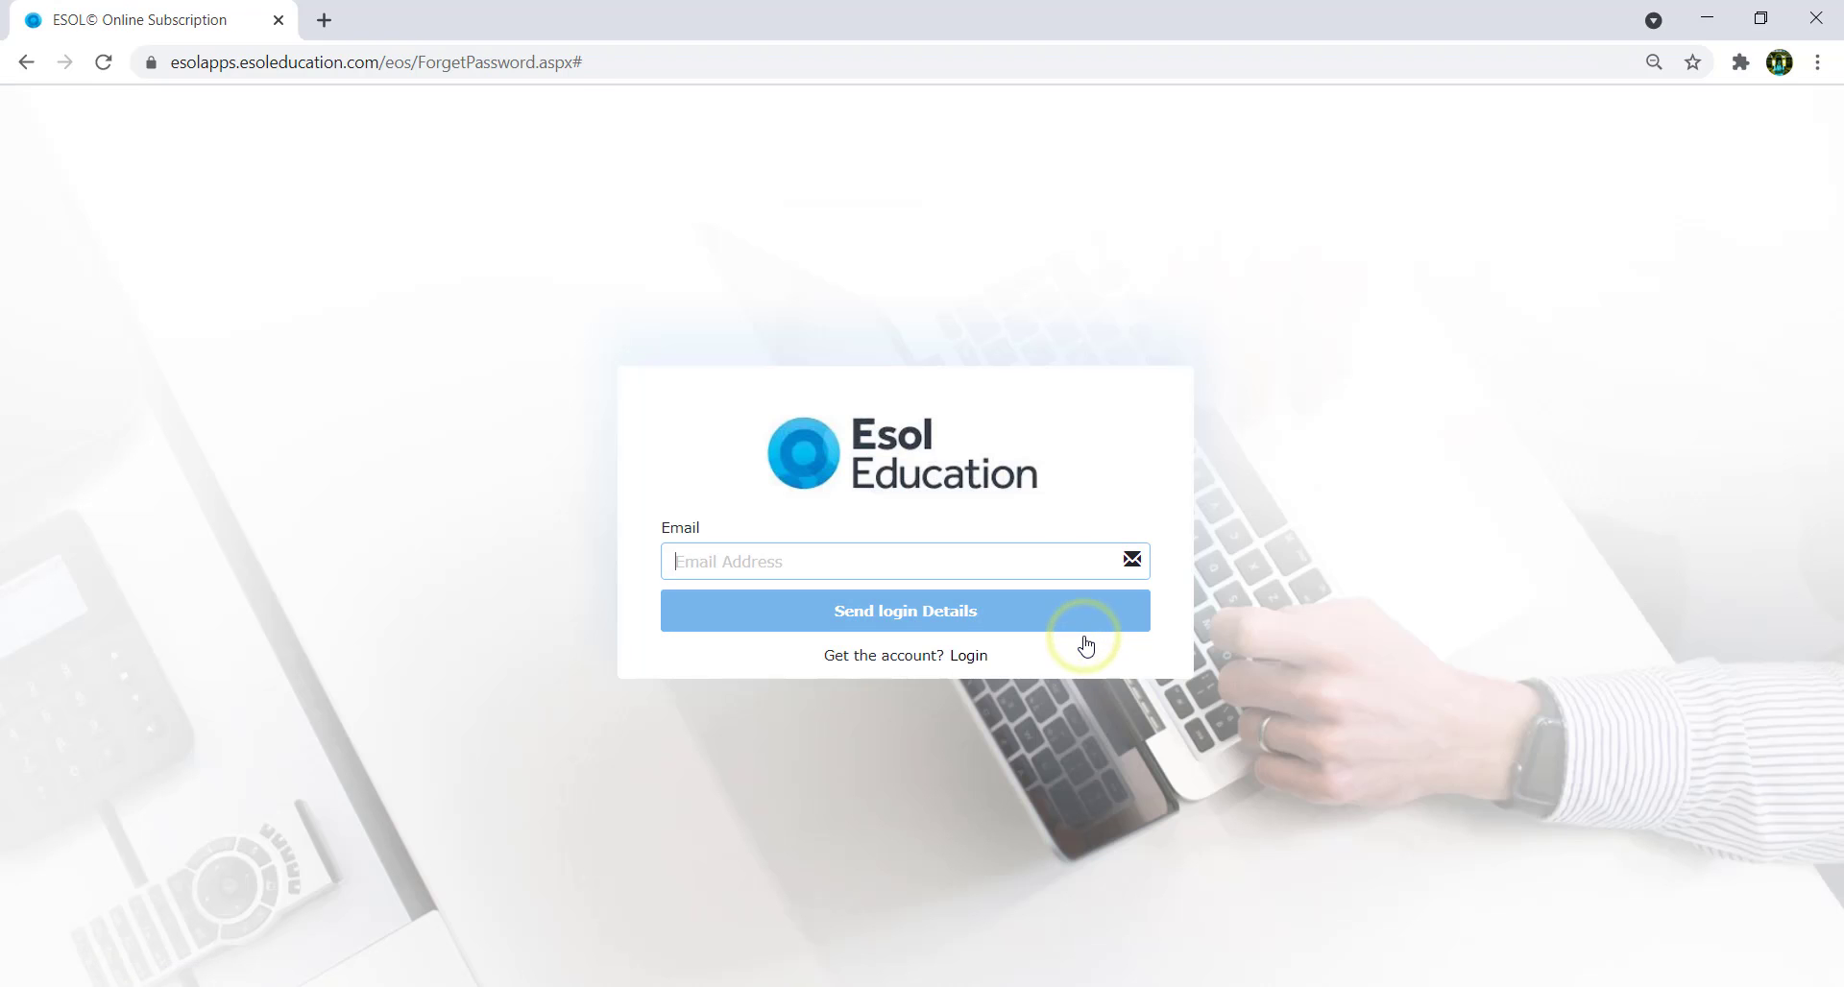
pyautogui.click(845, 563)
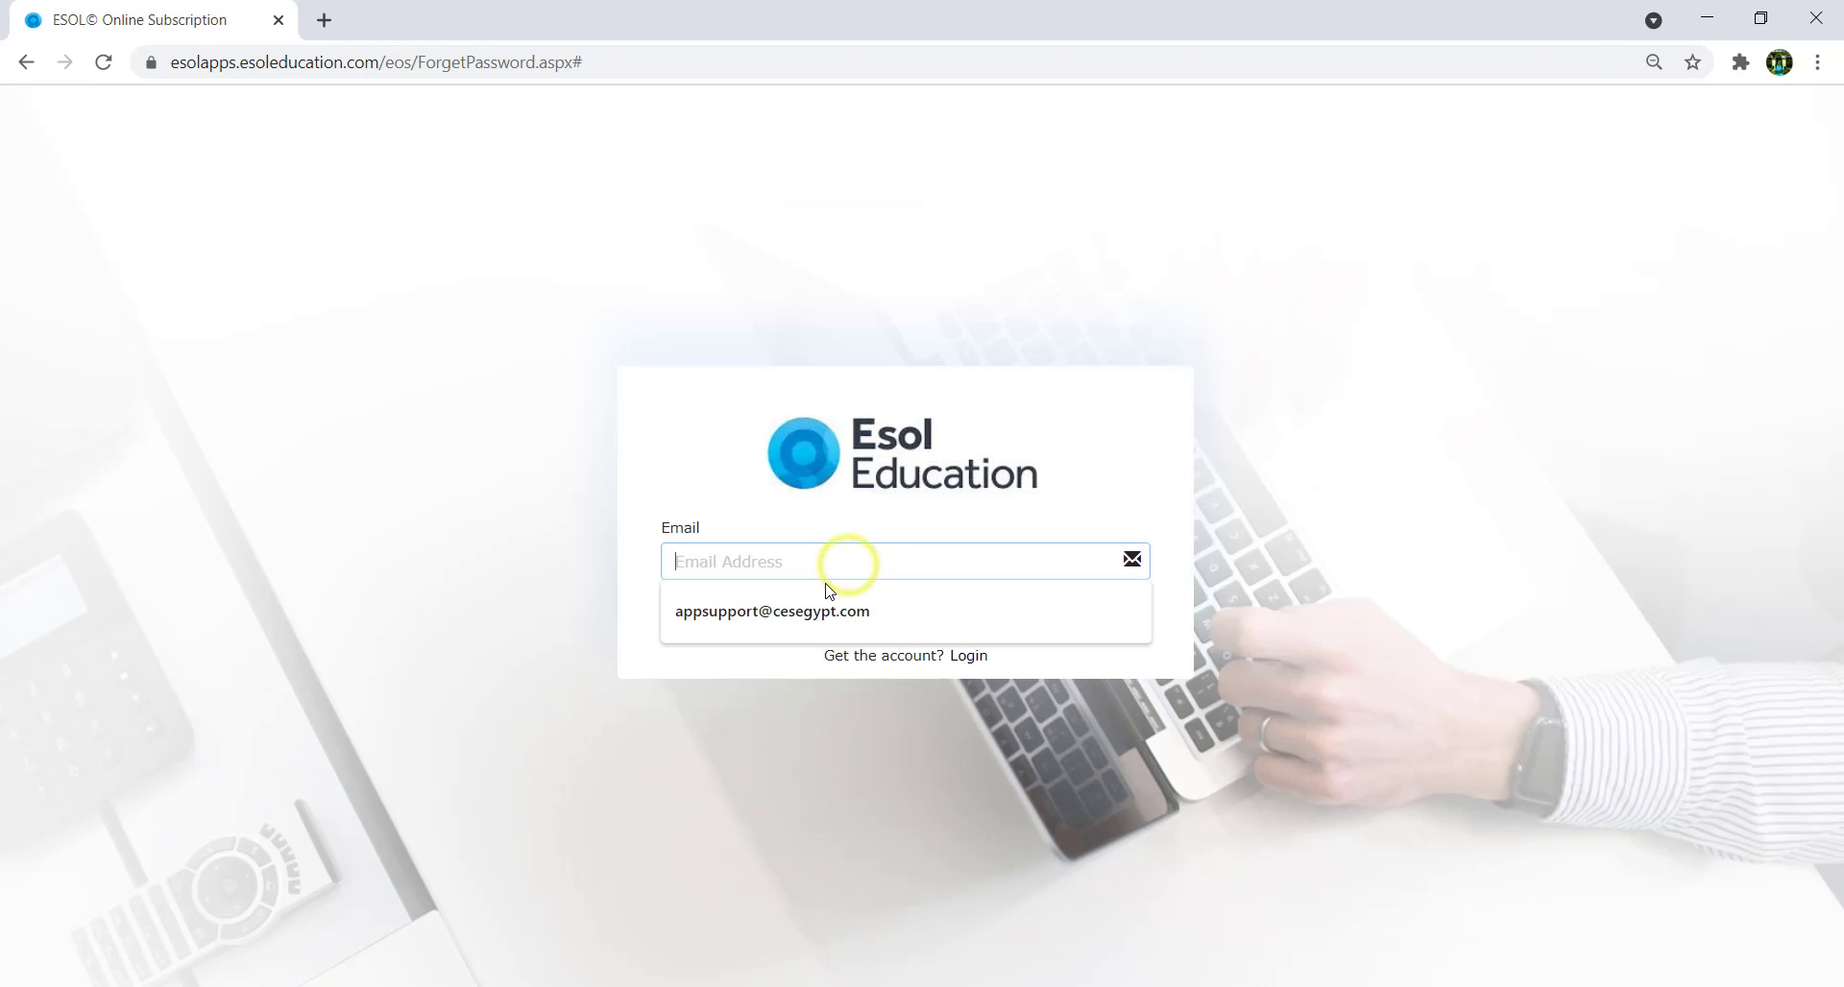
pyautogui.click(800, 615)
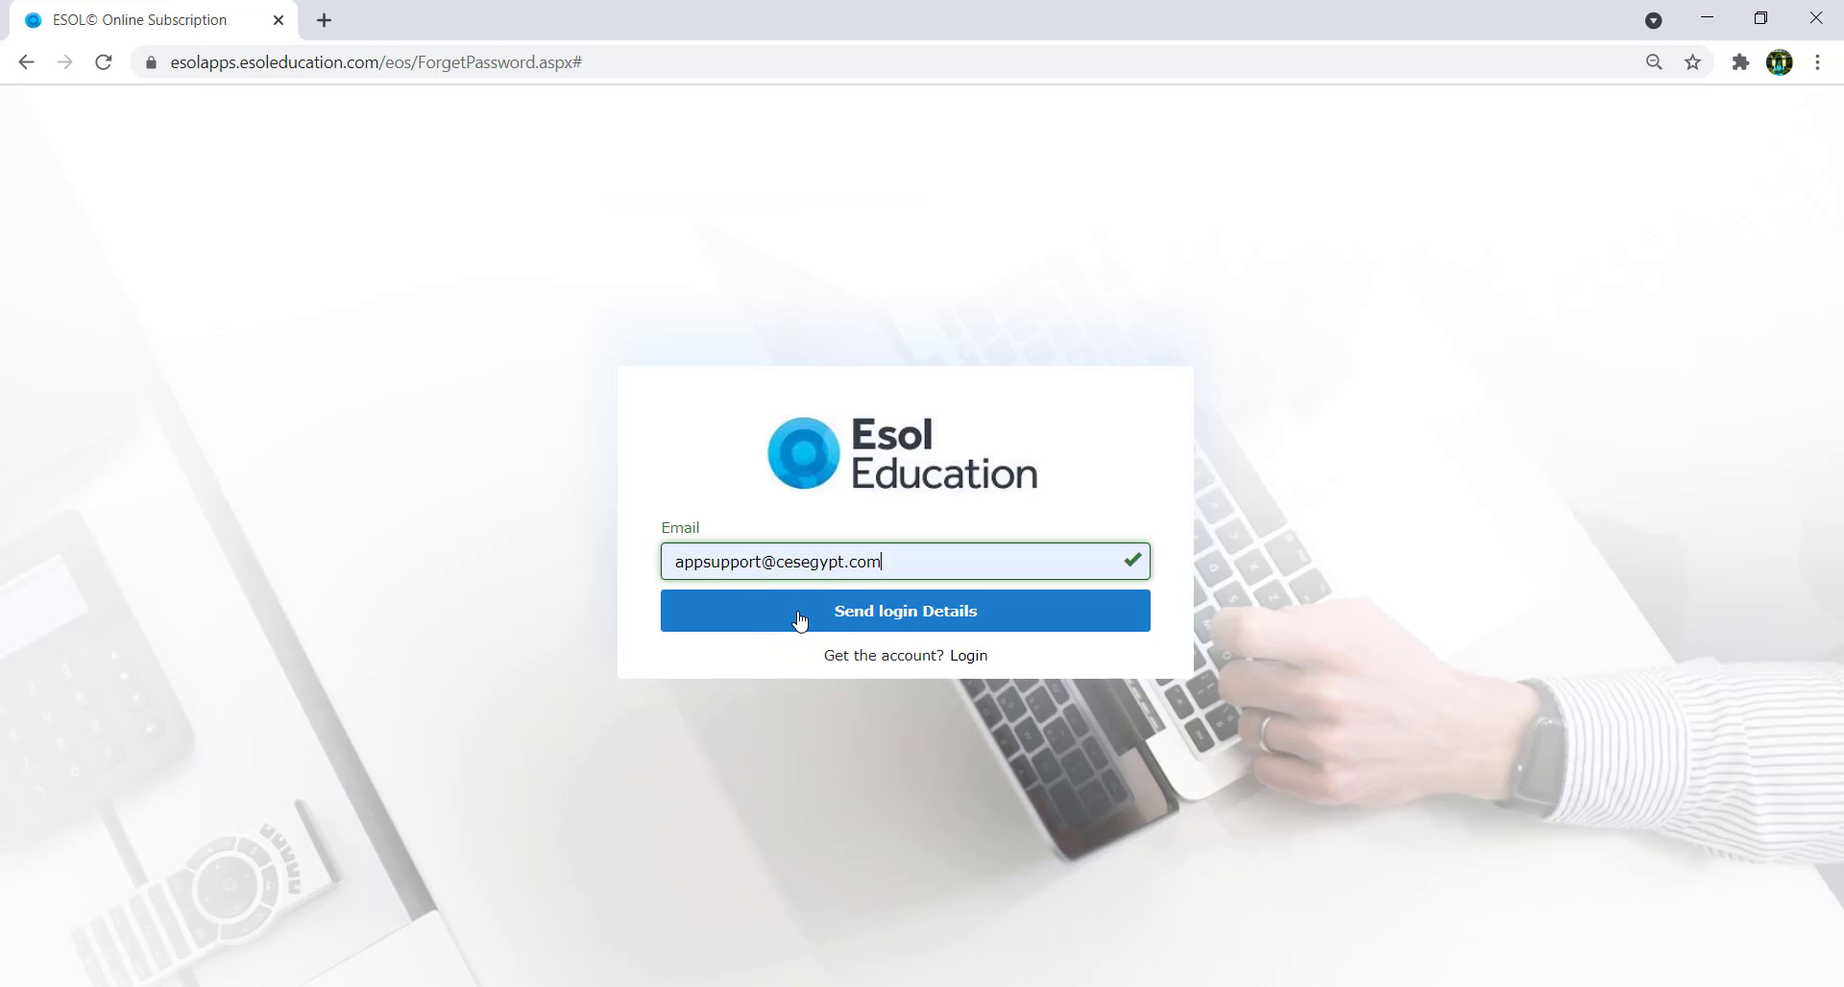
pyautogui.click(800, 618)
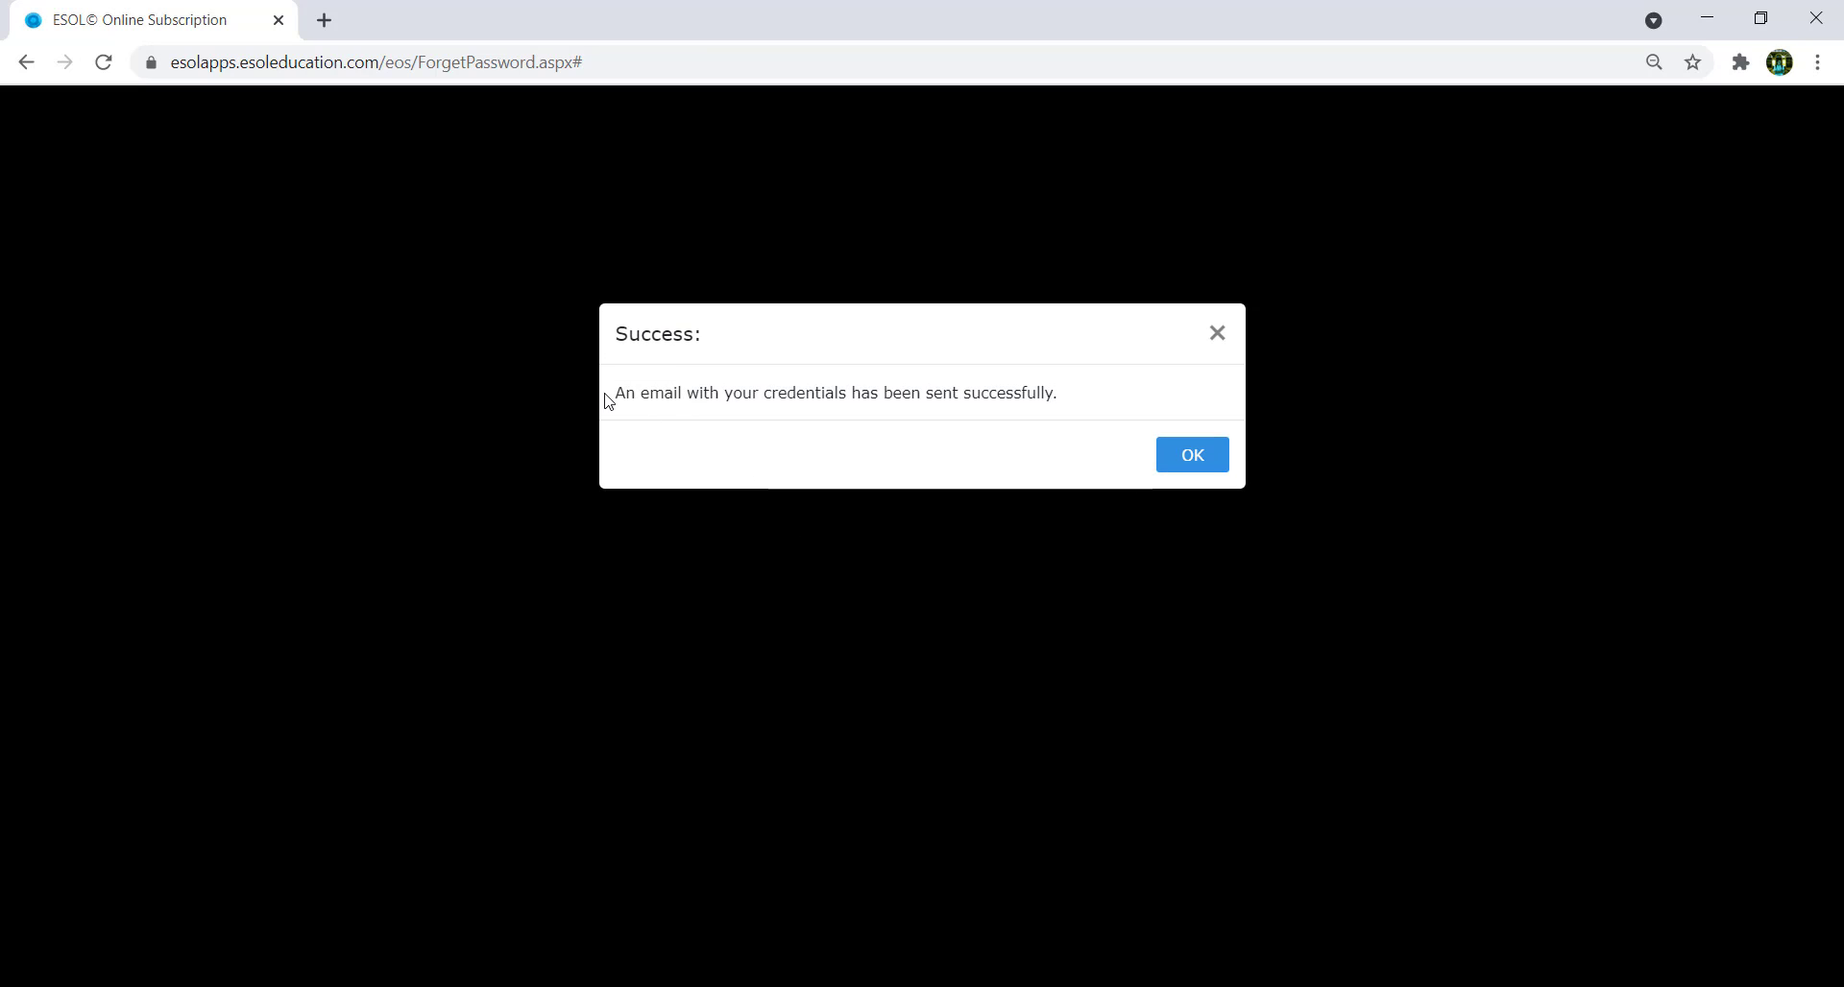
pyautogui.click(1211, 444)
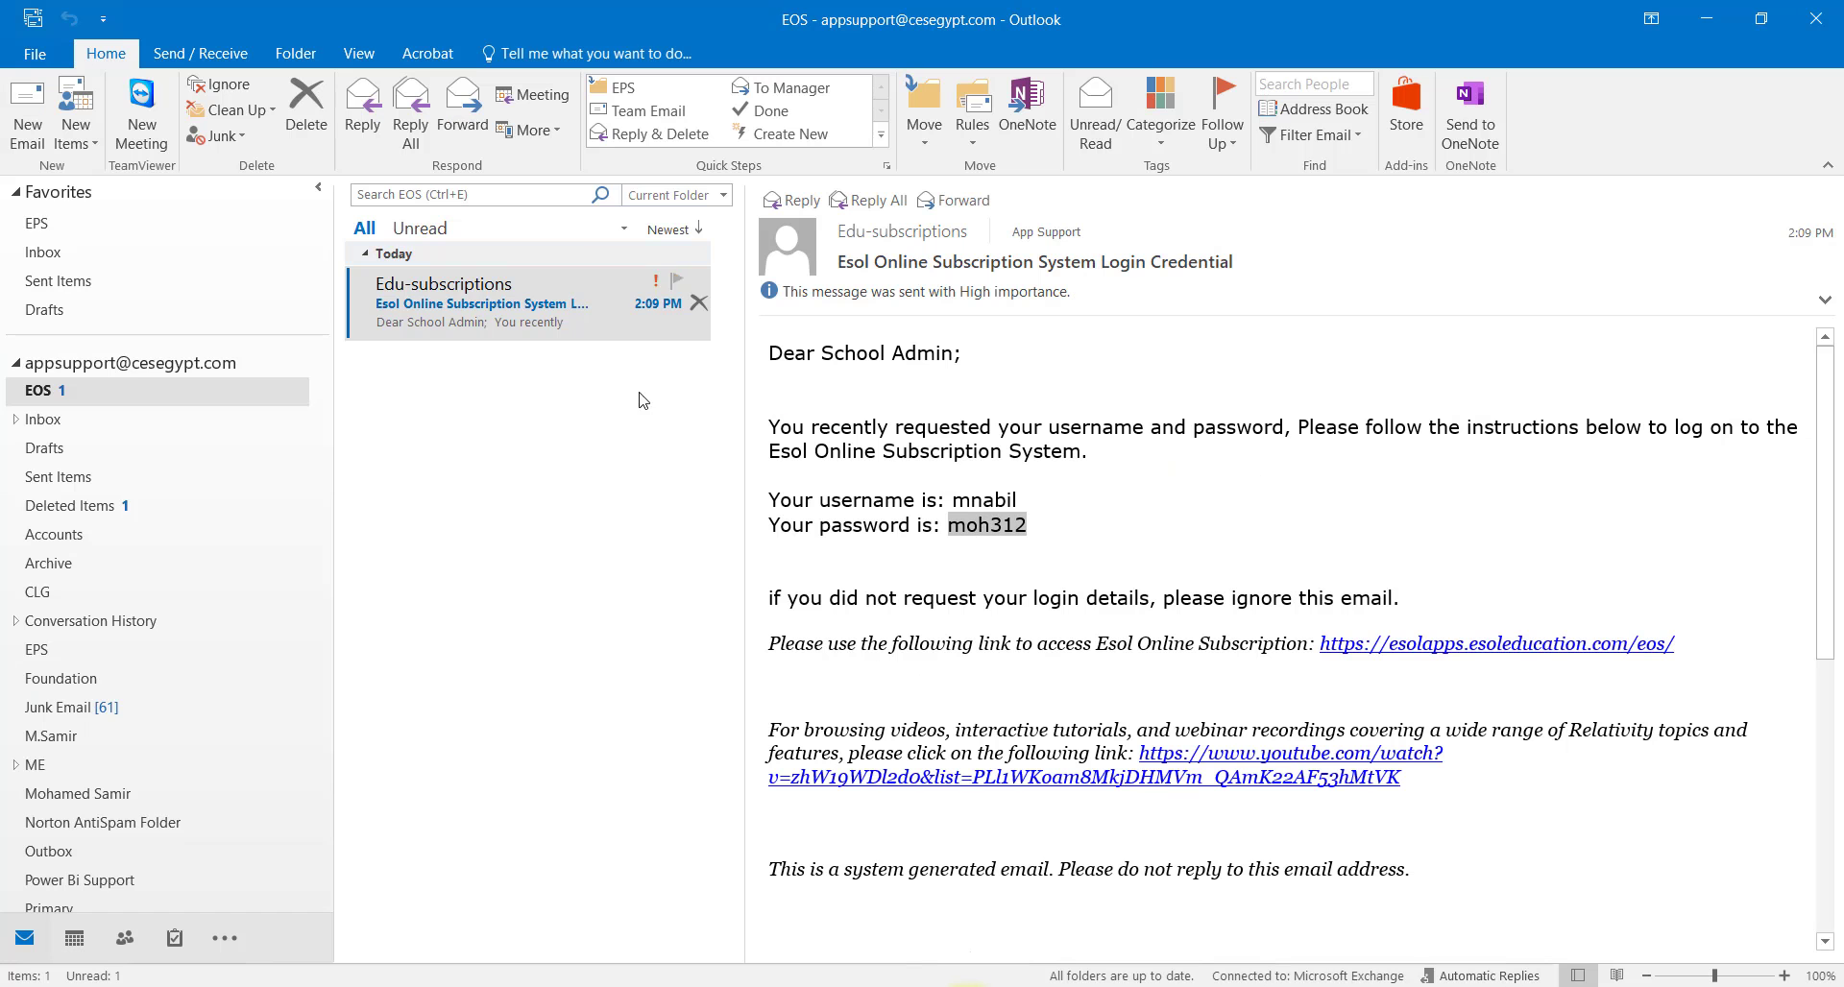
# Switch to Outlook, view the login credential e-mail, and return to the subscription system's login page in Chrome.
pyautogui.click(539, 336)
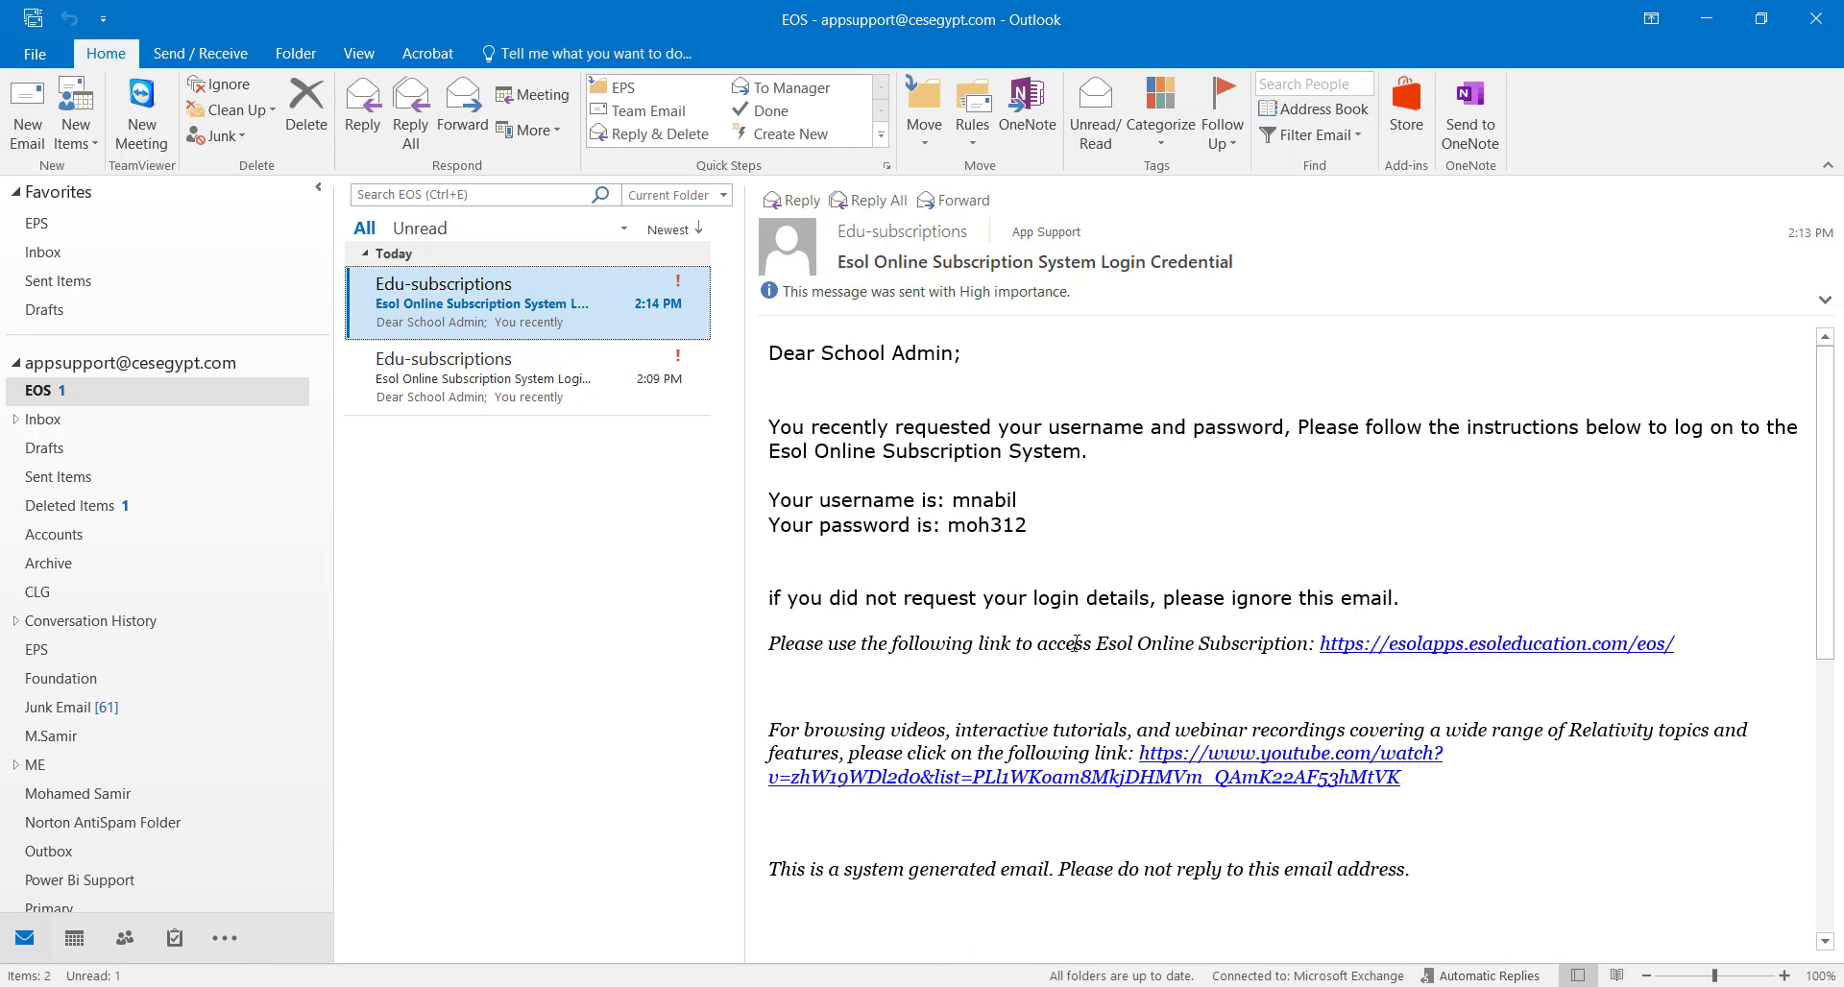
pyautogui.hotkey('alt', 'Tab')
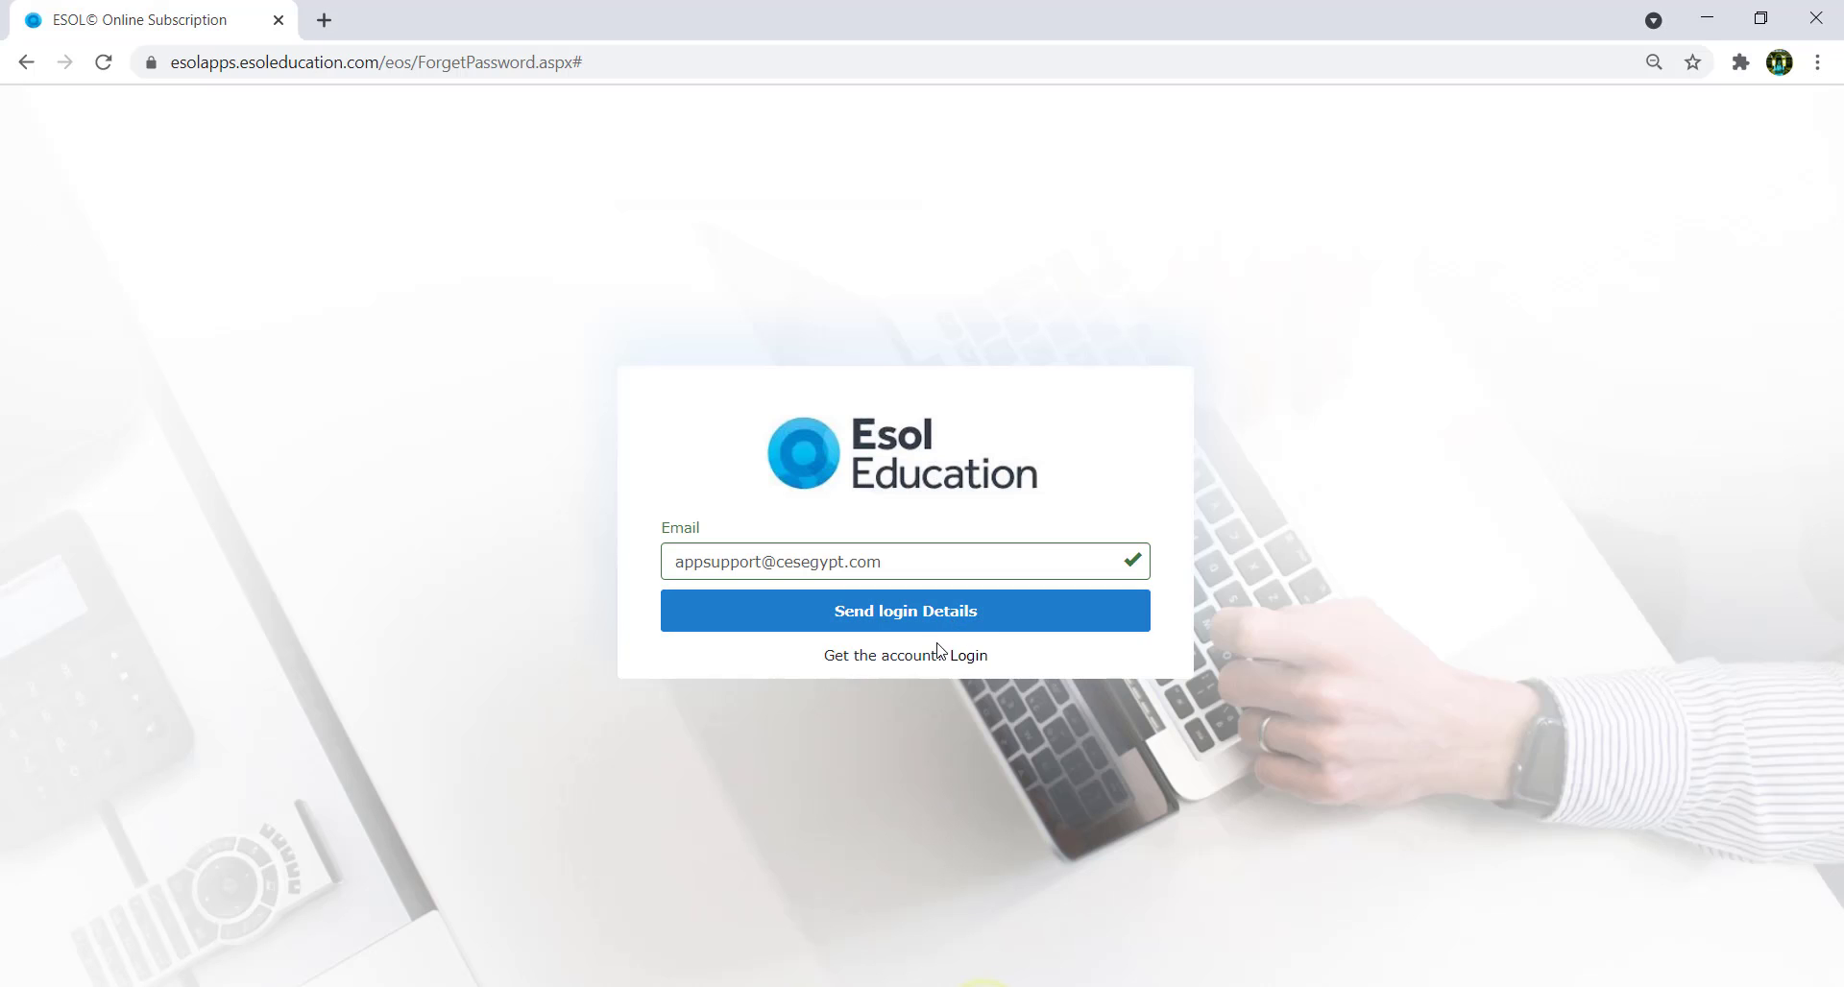
pyautogui.click(970, 656)
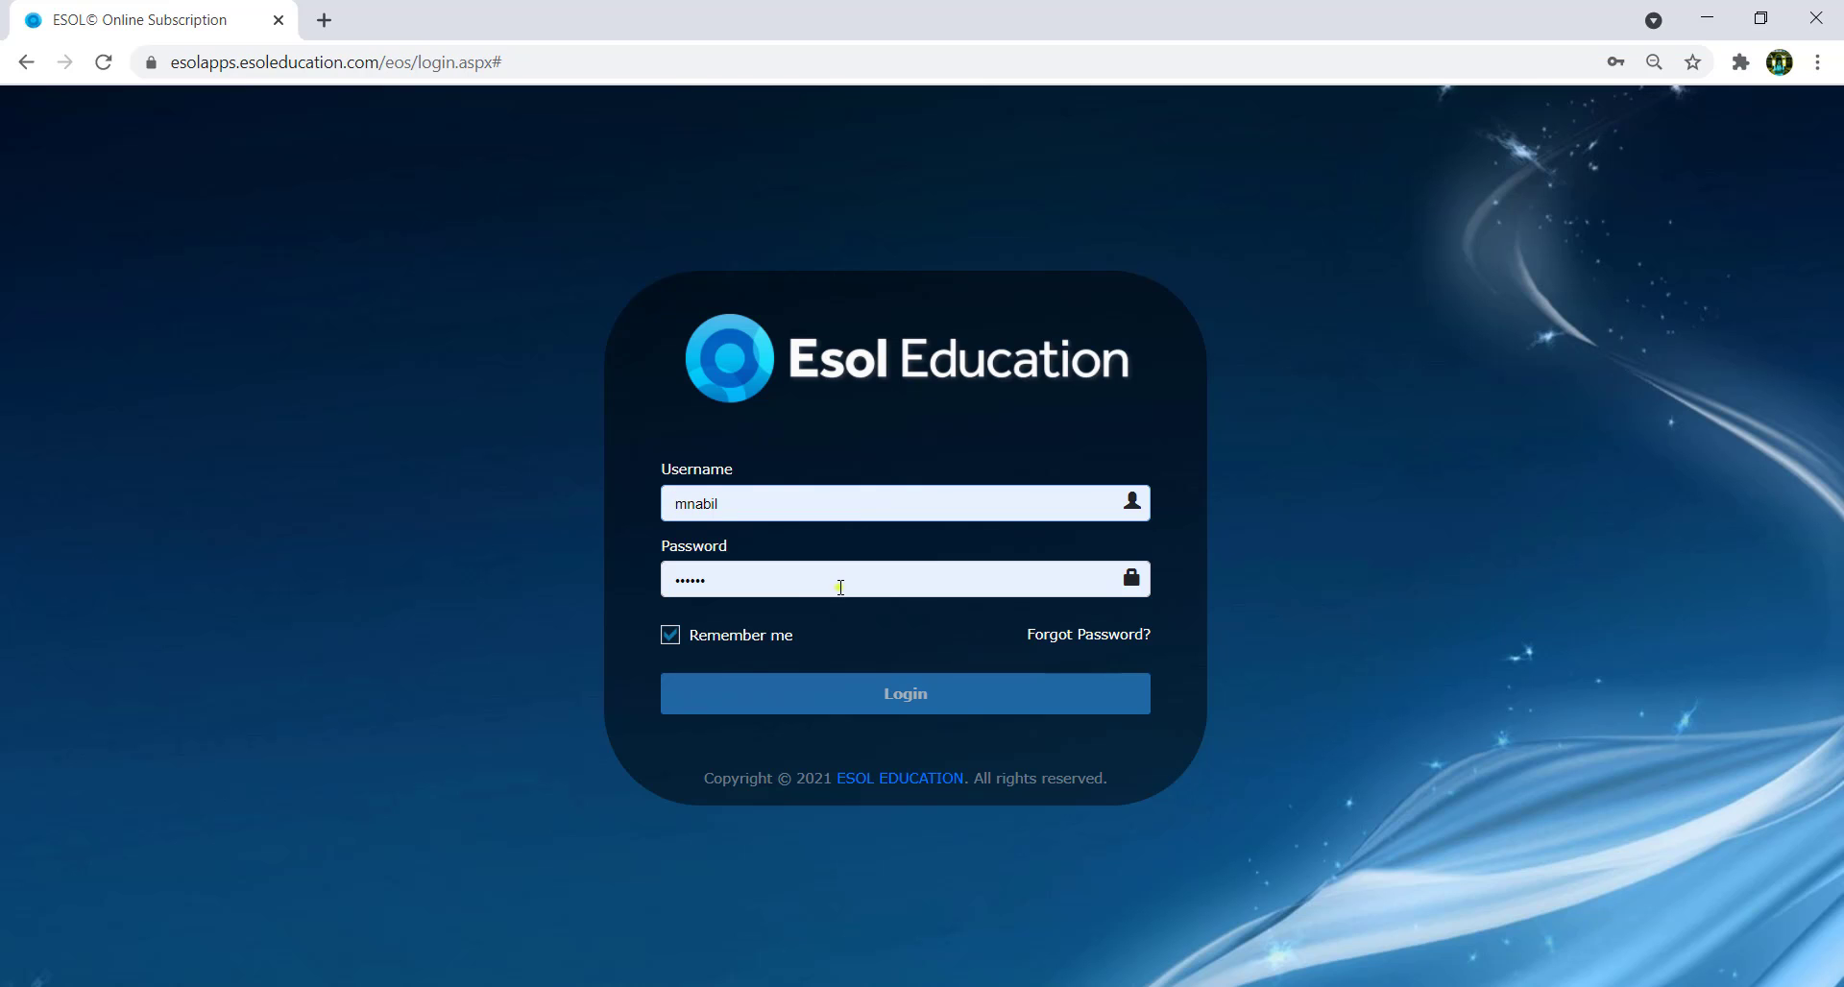
# Try to log in with an incorrect account password and dismiss the error.
pyautogui.click(840, 588)
pyautogui.write('•')
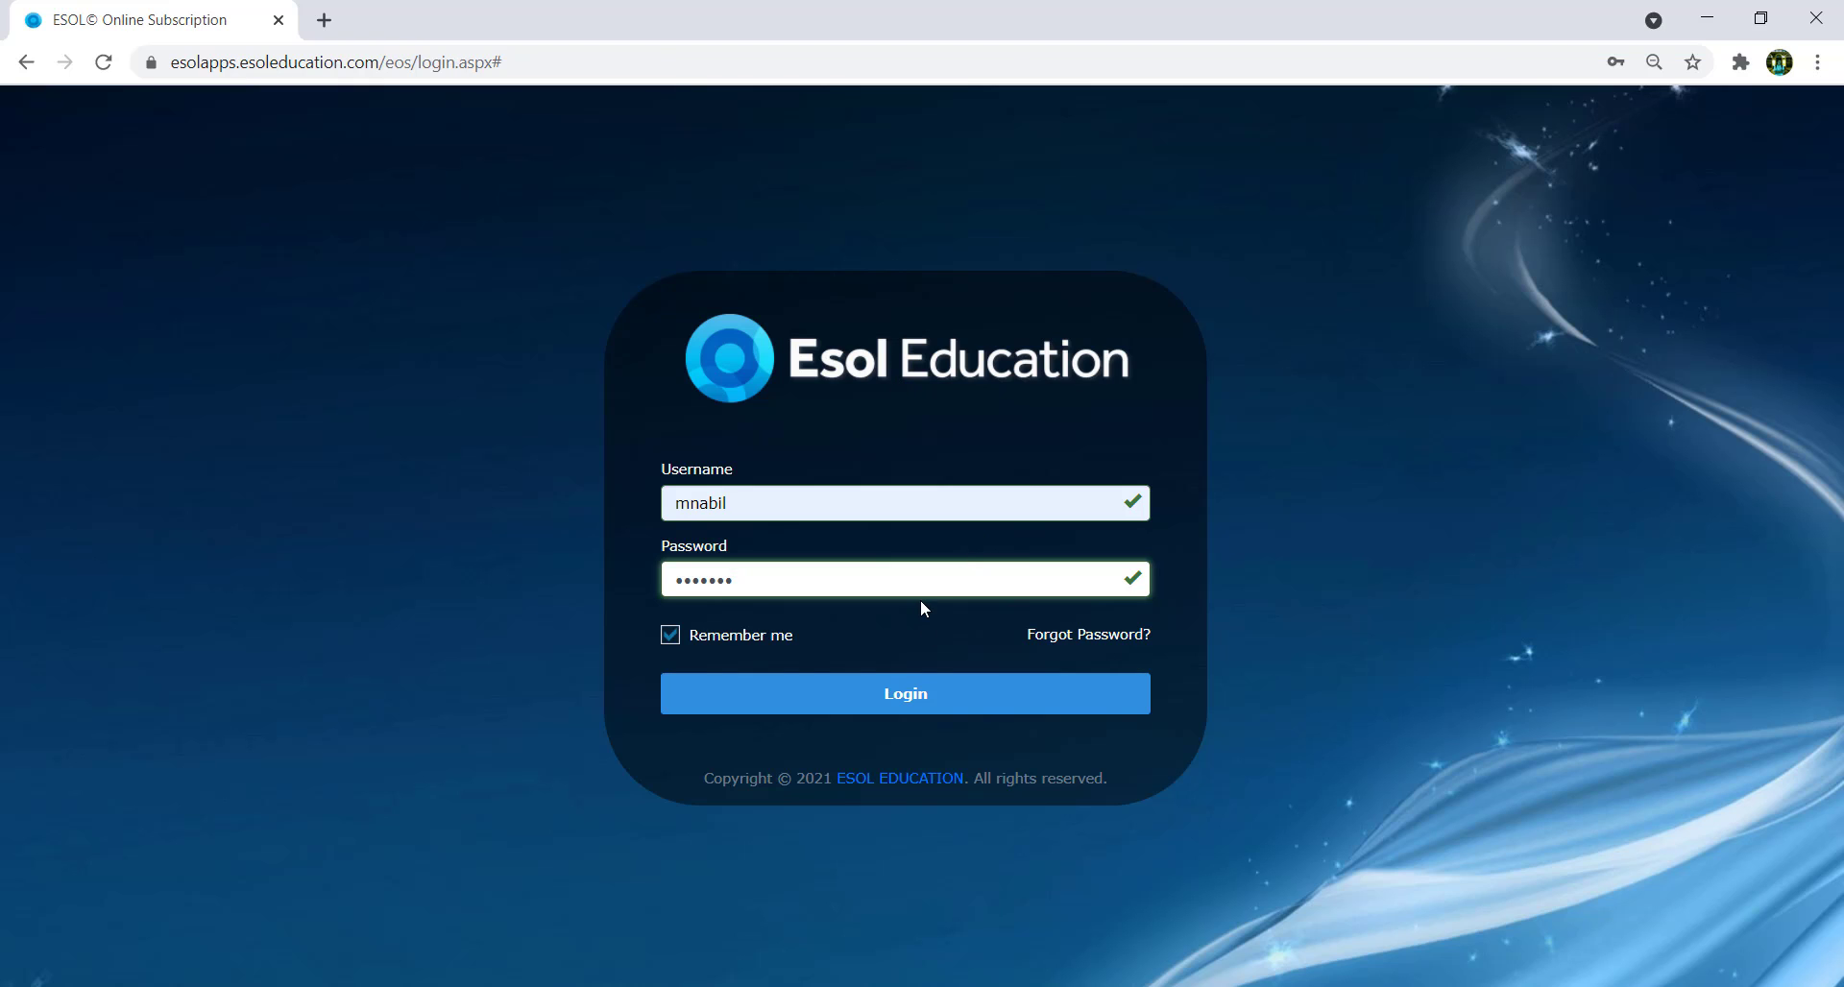
pyautogui.click(843, 701)
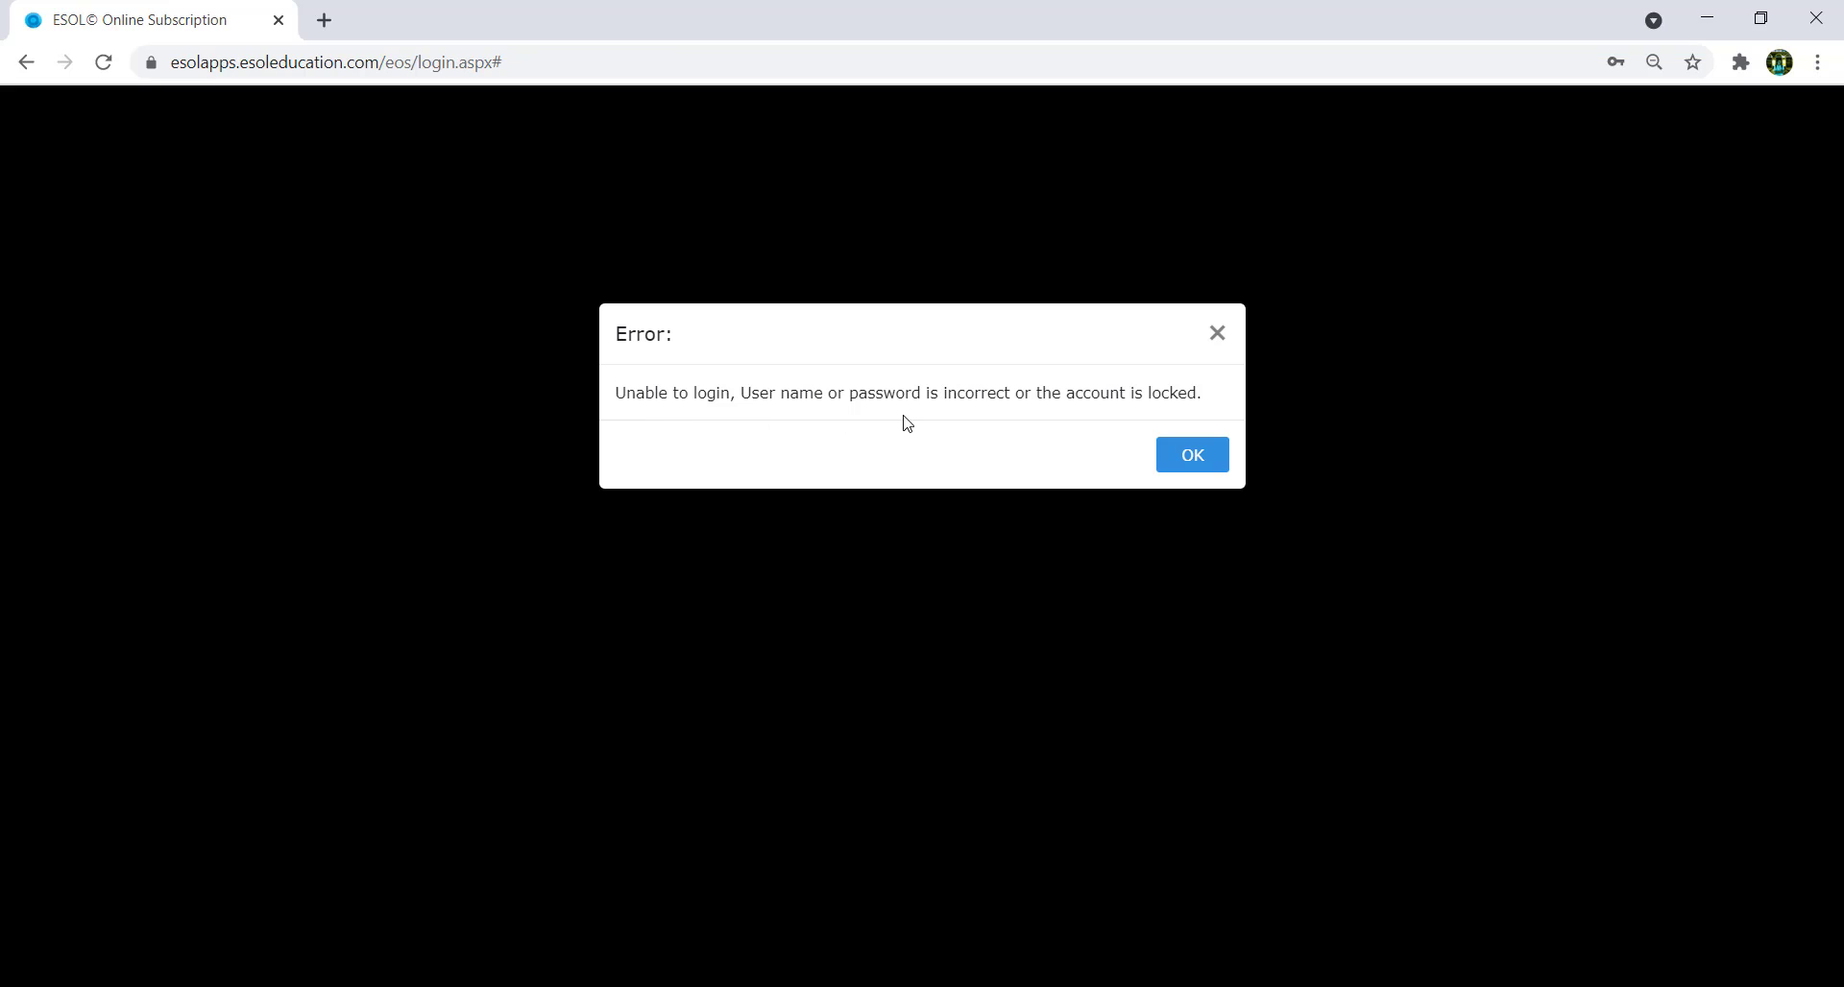
pyautogui.click(1189, 460)
# Repeat the login with incorrect account passwords until the account locks, highlight the lock message and close it.
pyautogui.click(721, 544)
pyautogui.click(755, 570)
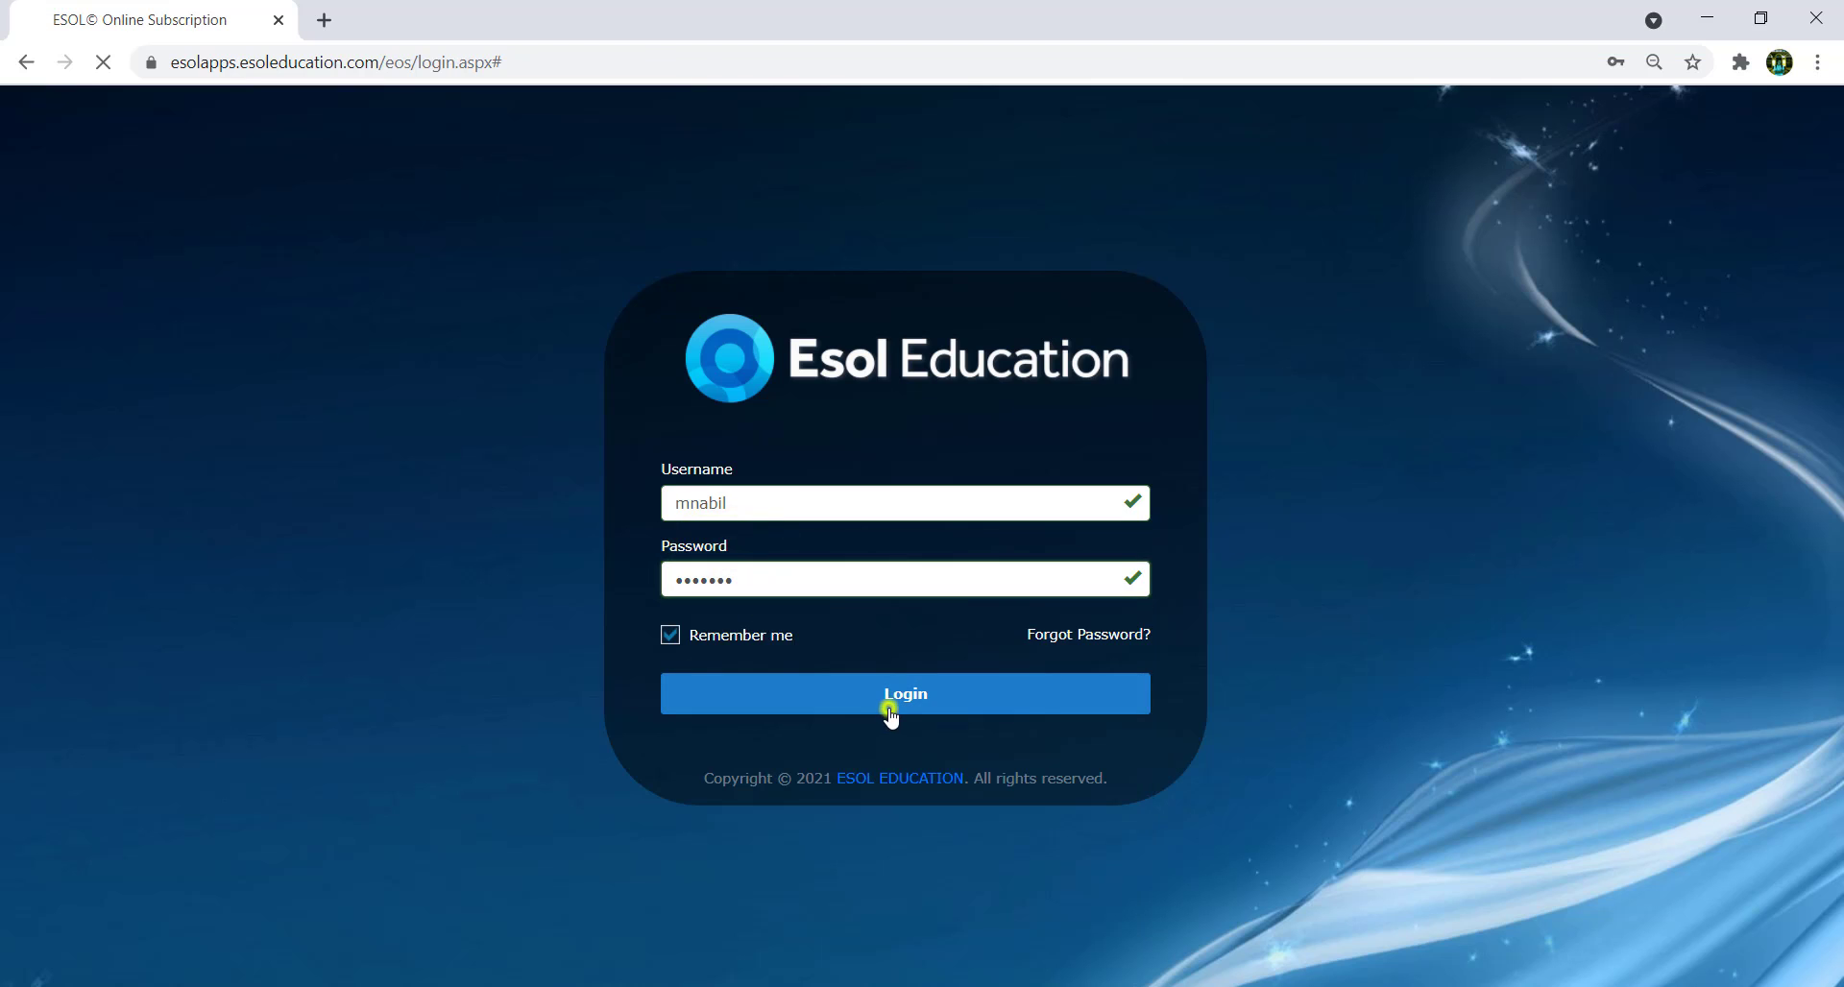
pyautogui.click(885, 716)
pyautogui.click(1212, 444)
pyautogui.click(817, 572)
pyautogui.click(852, 690)
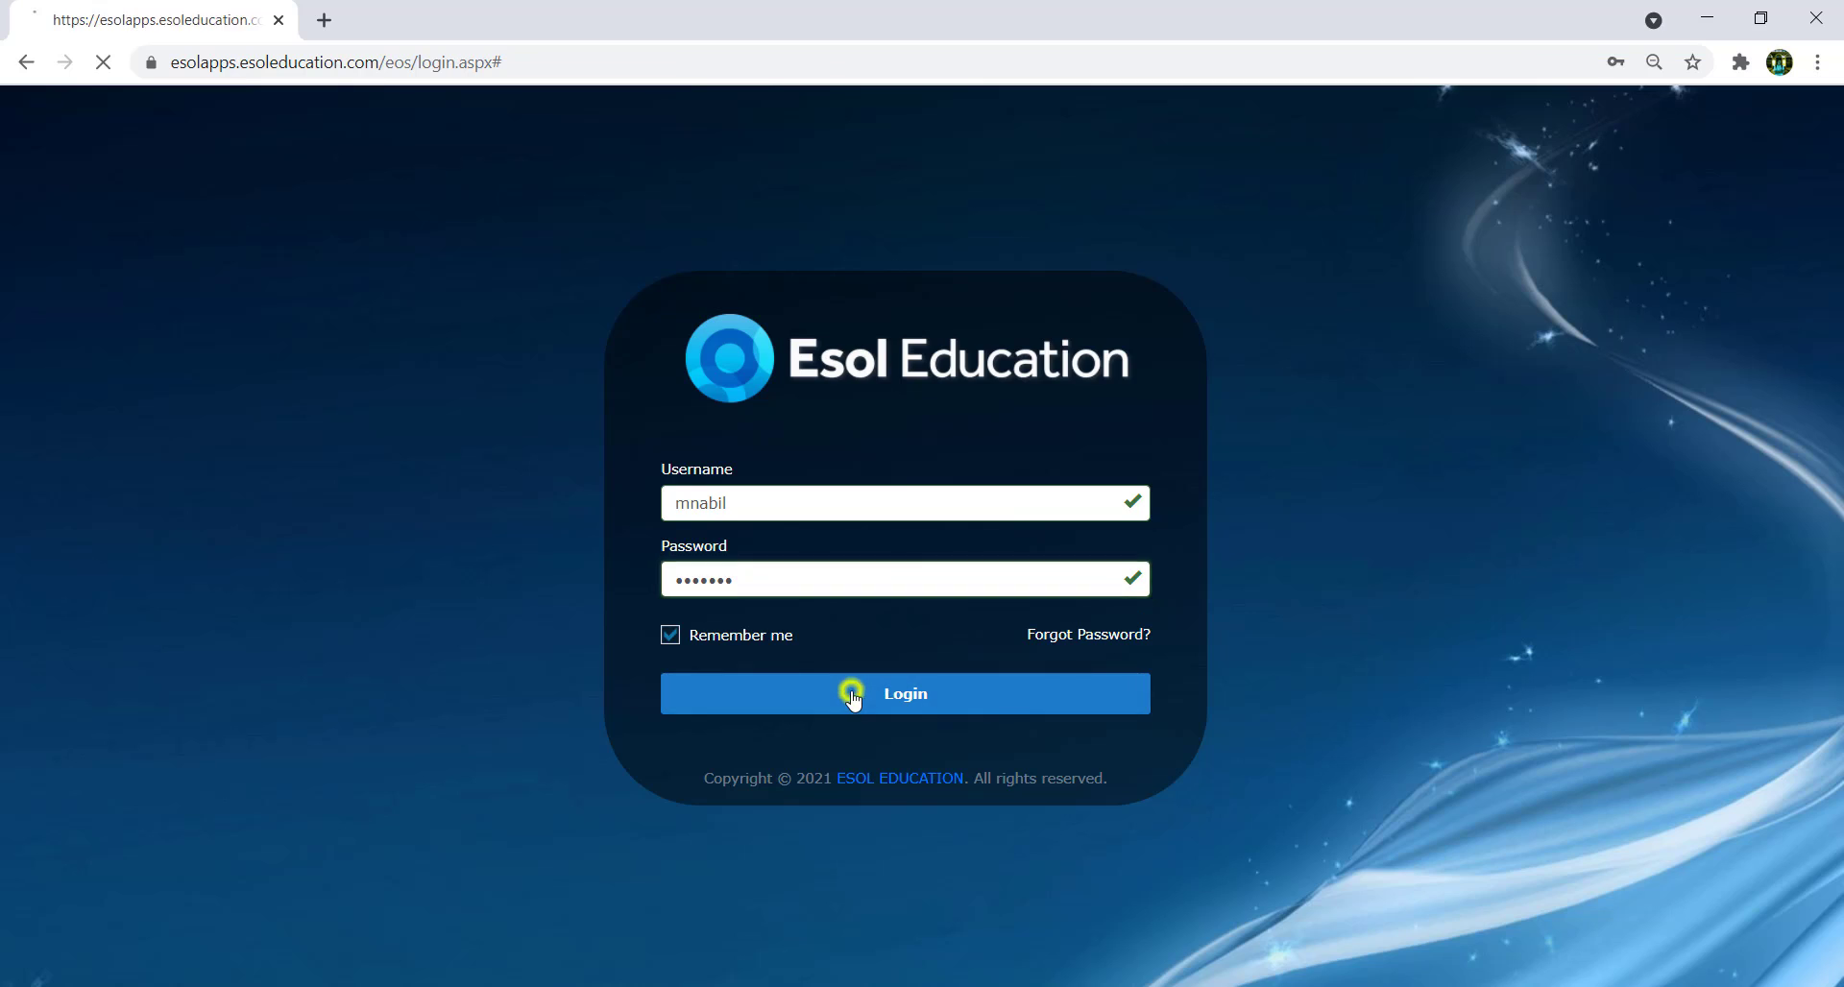
pyautogui.click(1210, 458)
pyautogui.click(783, 580)
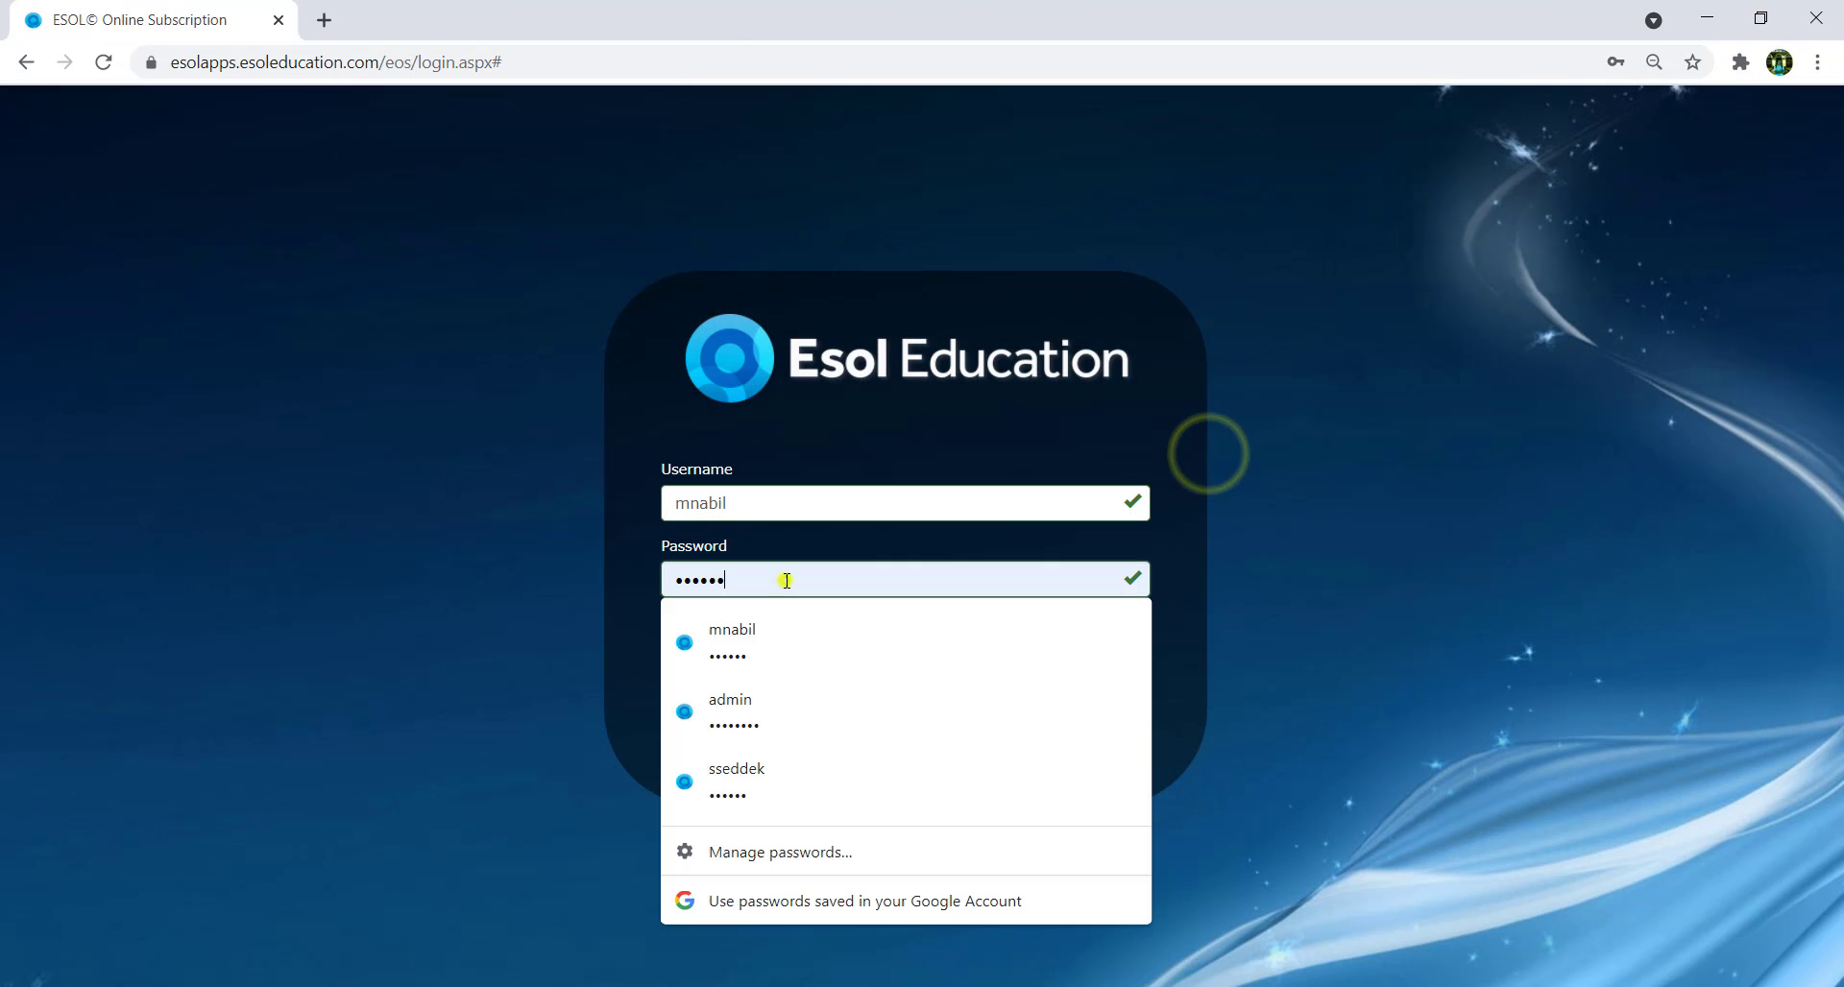
pyautogui.write('••')
pyautogui.click(836, 686)
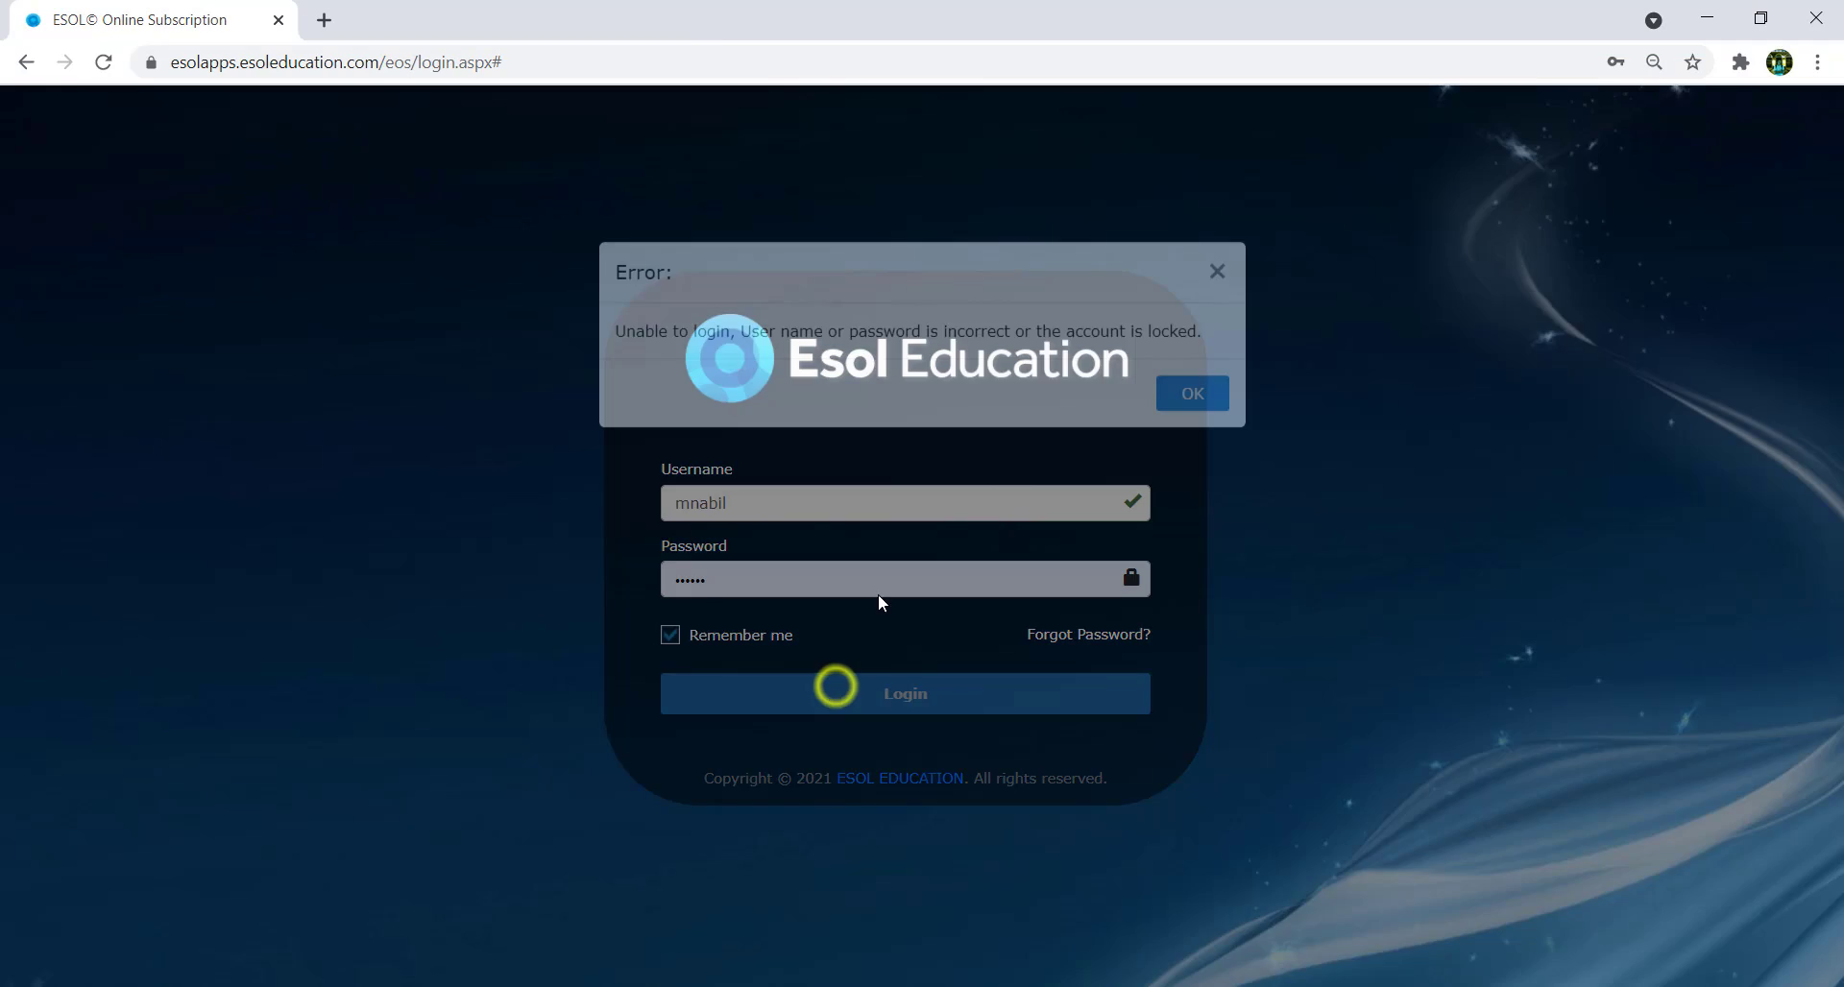
pyautogui.click(1170, 463)
pyautogui.click(820, 576)
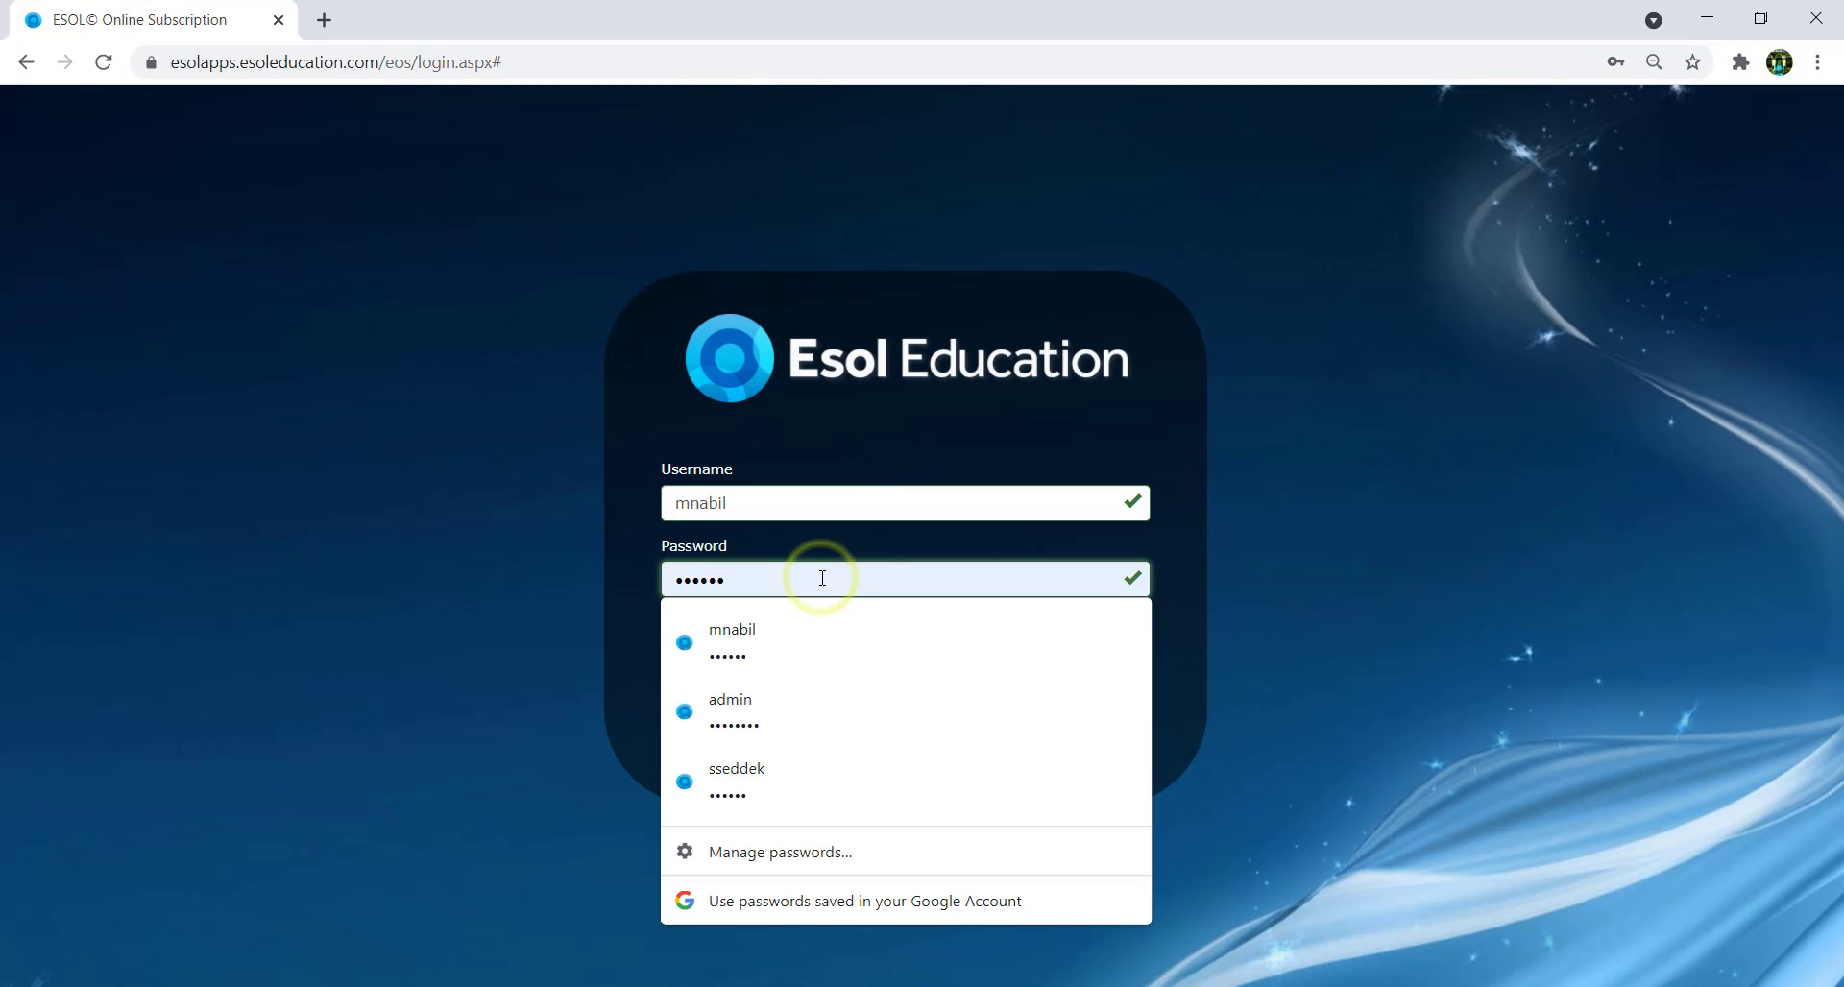
pyautogui.click(836, 687)
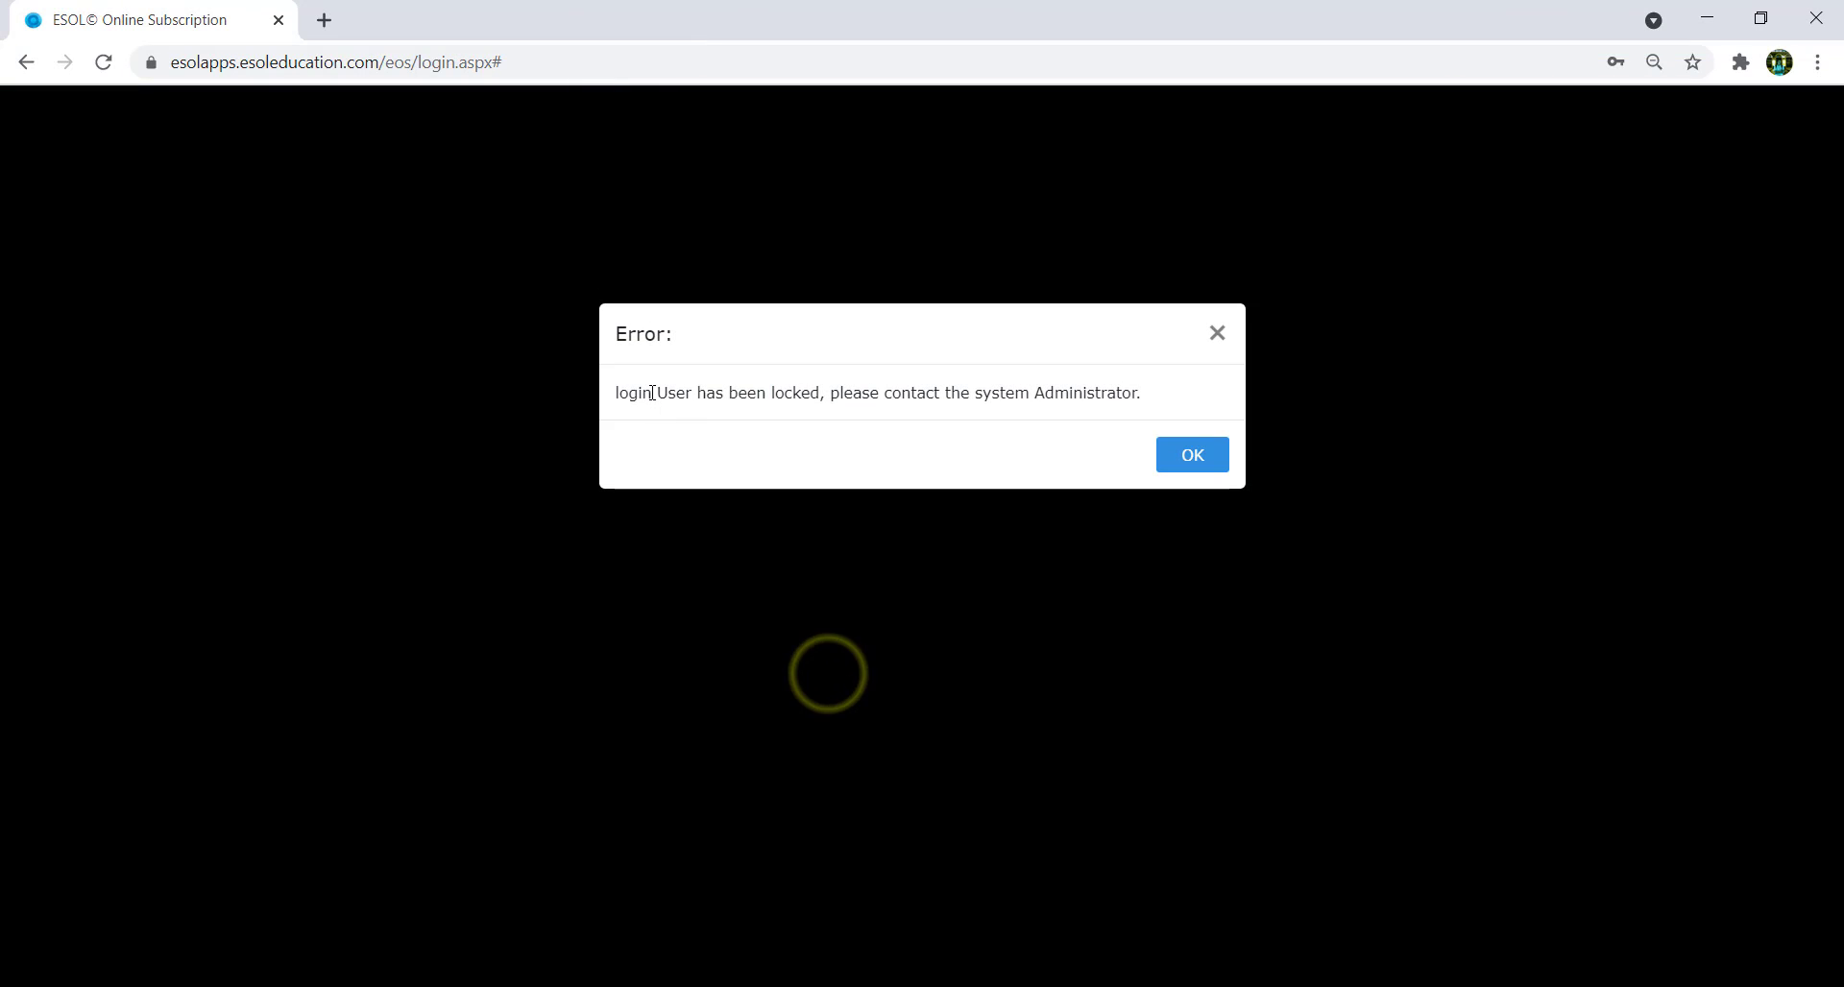
pyautogui.moveTo(616, 393); pyautogui.dragTo(1163, 391)
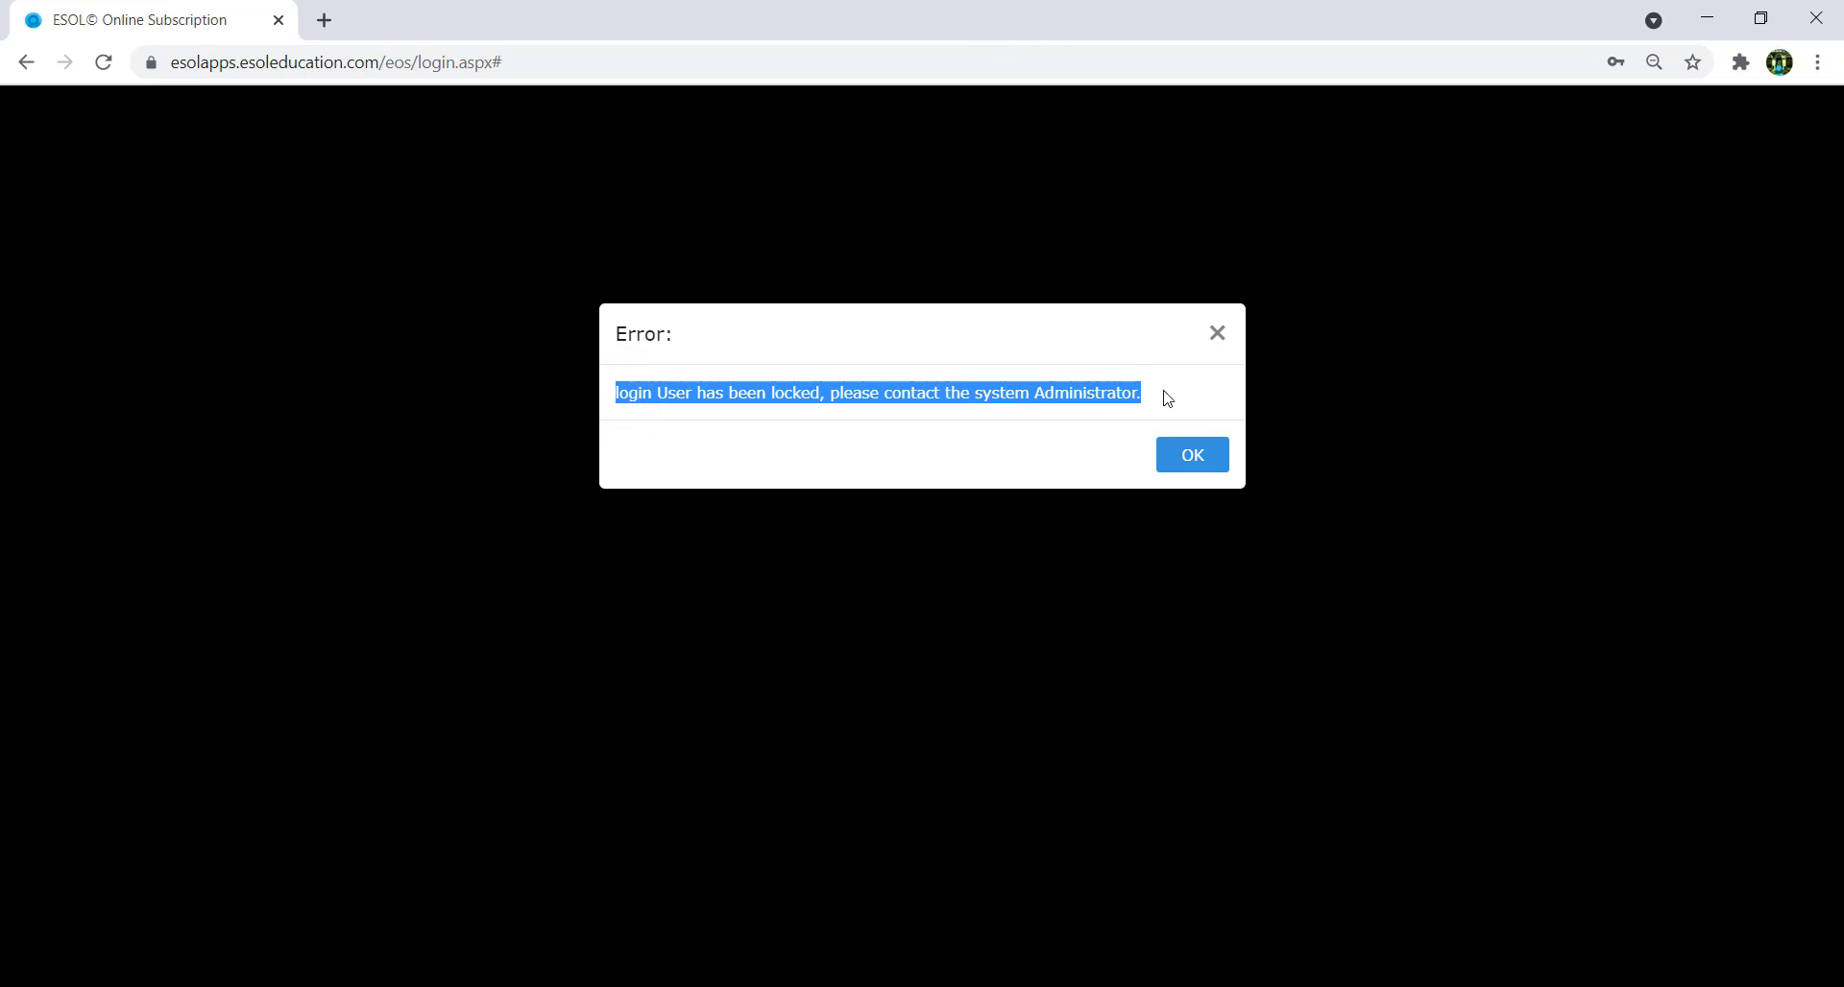
pyautogui.click(1216, 332)
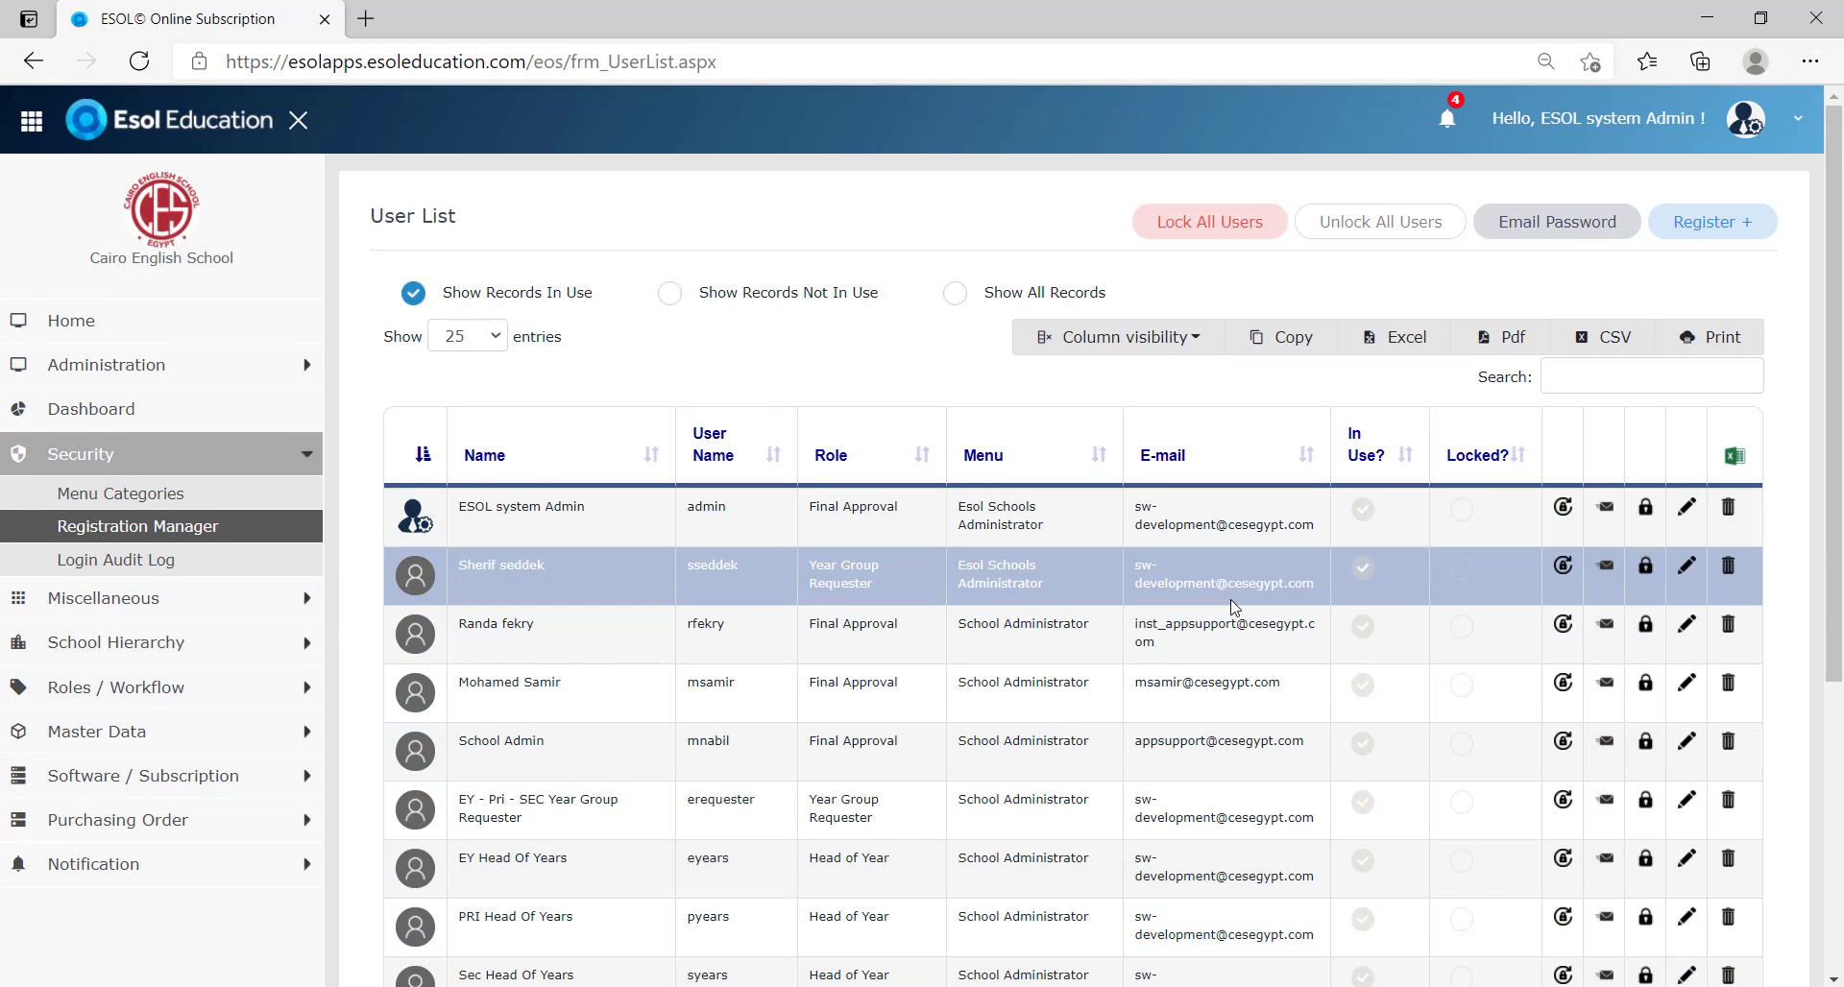
# In the system administrator's Edge window, refresh the User List, unlock the School Admin user, and close the window.
pyautogui.scroll(-1, 995, 642)
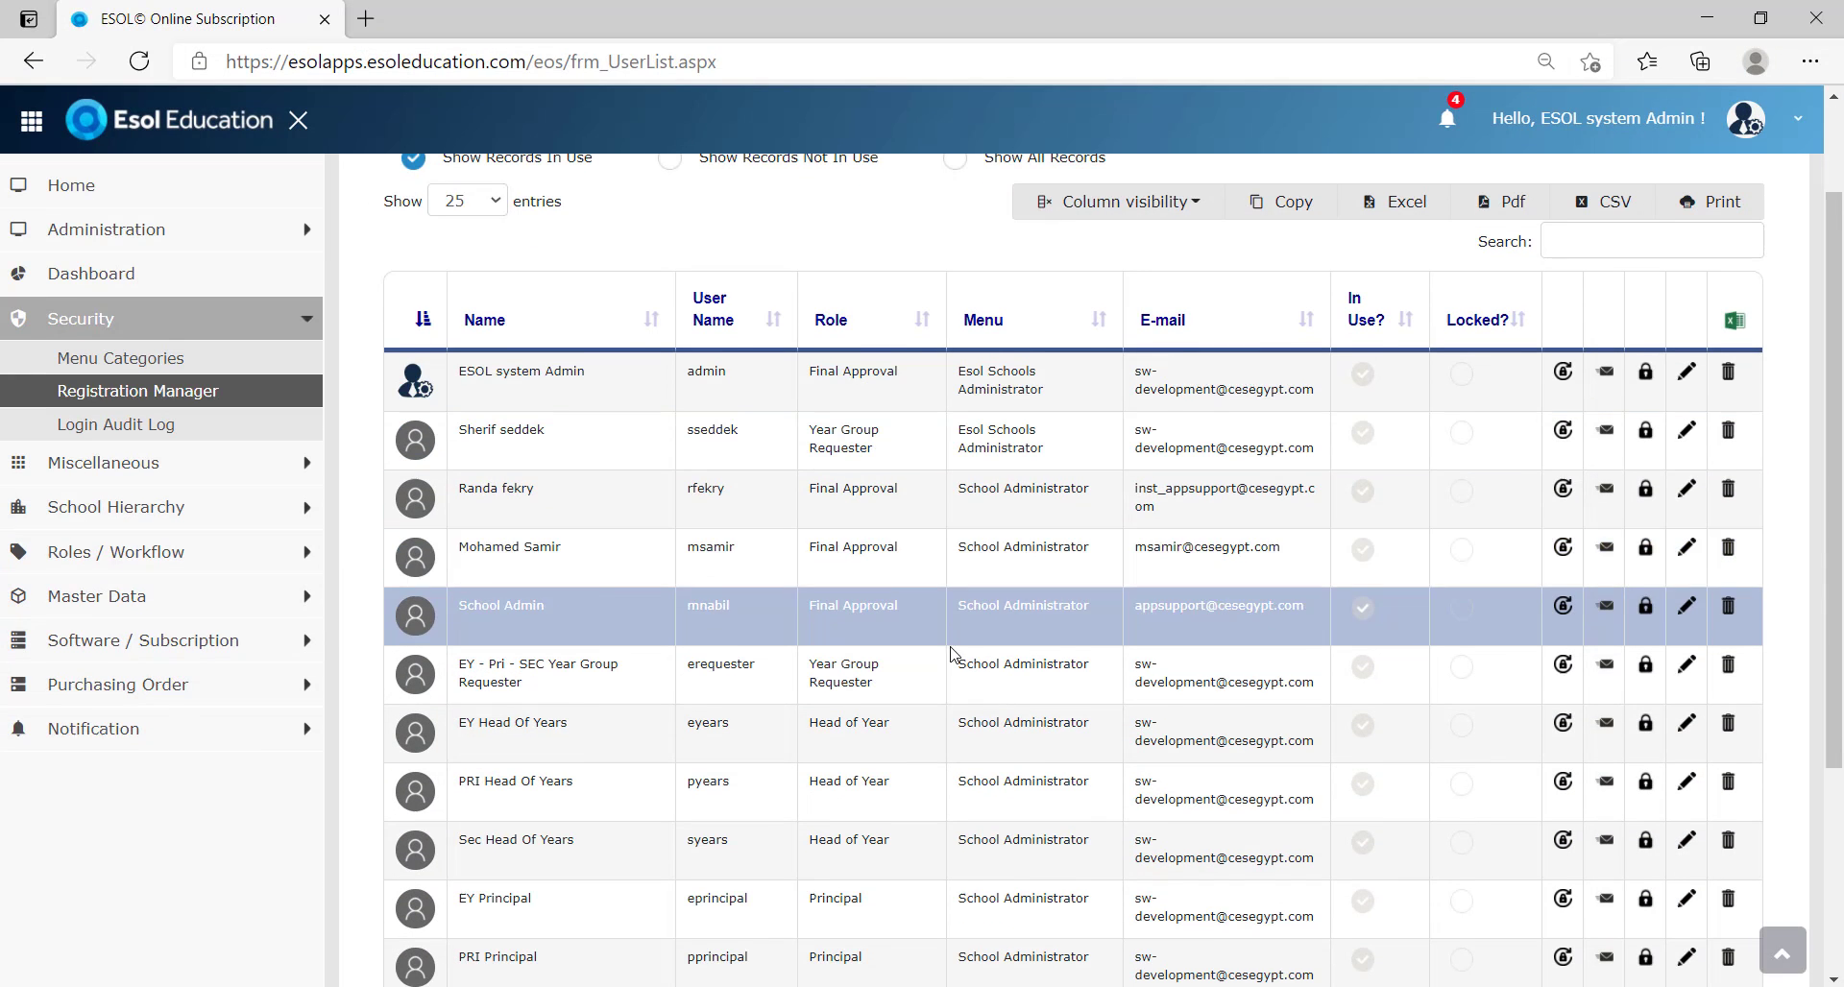
pyautogui.click(143, 63)
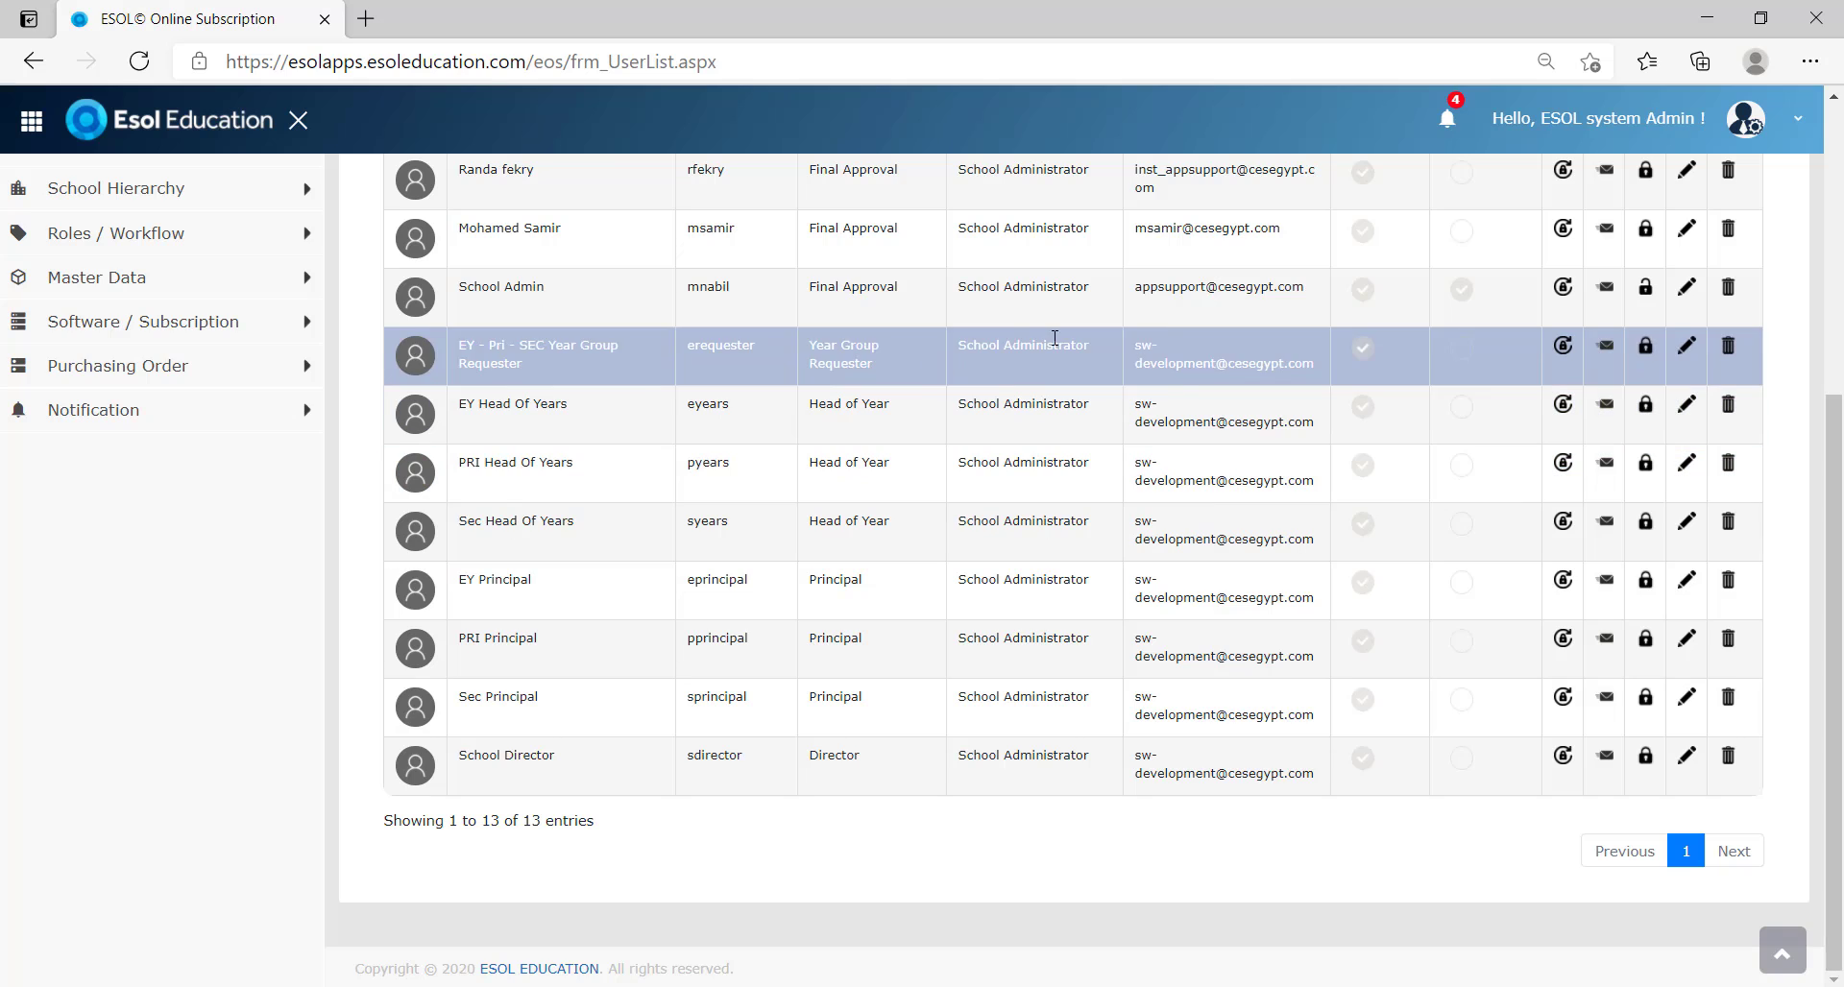
pyautogui.click(1645, 288)
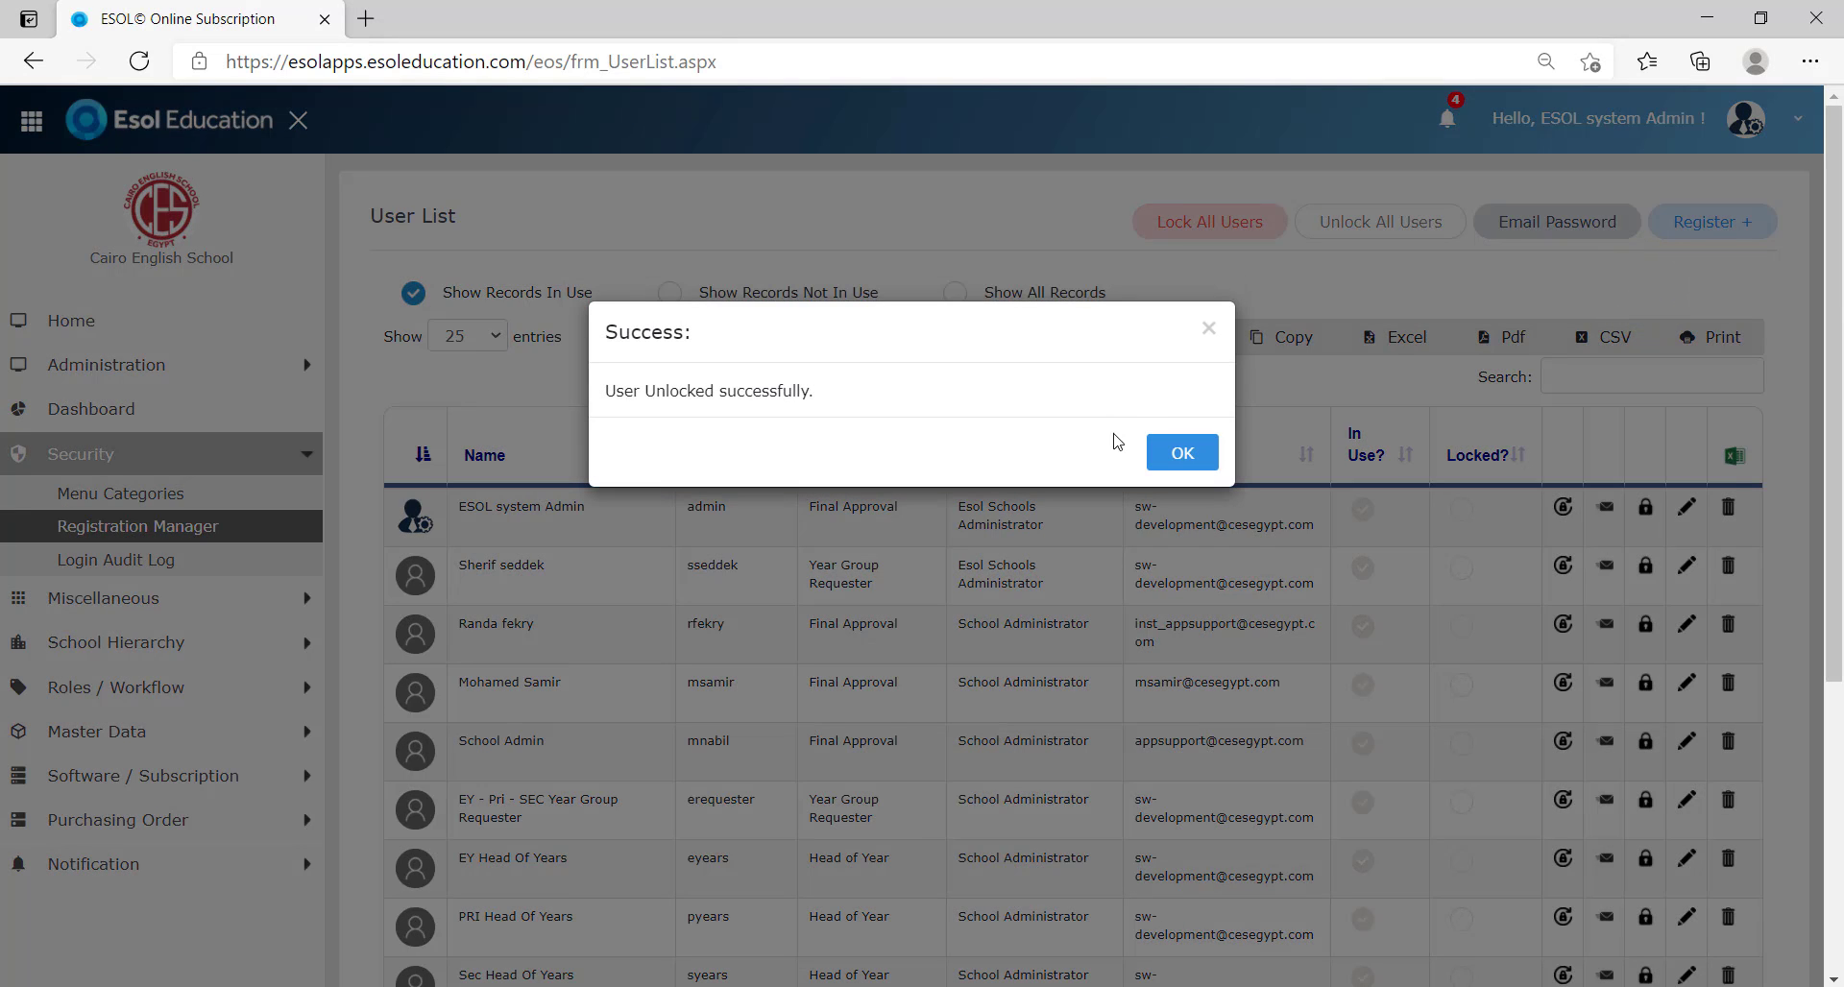
pyautogui.click(1182, 452)
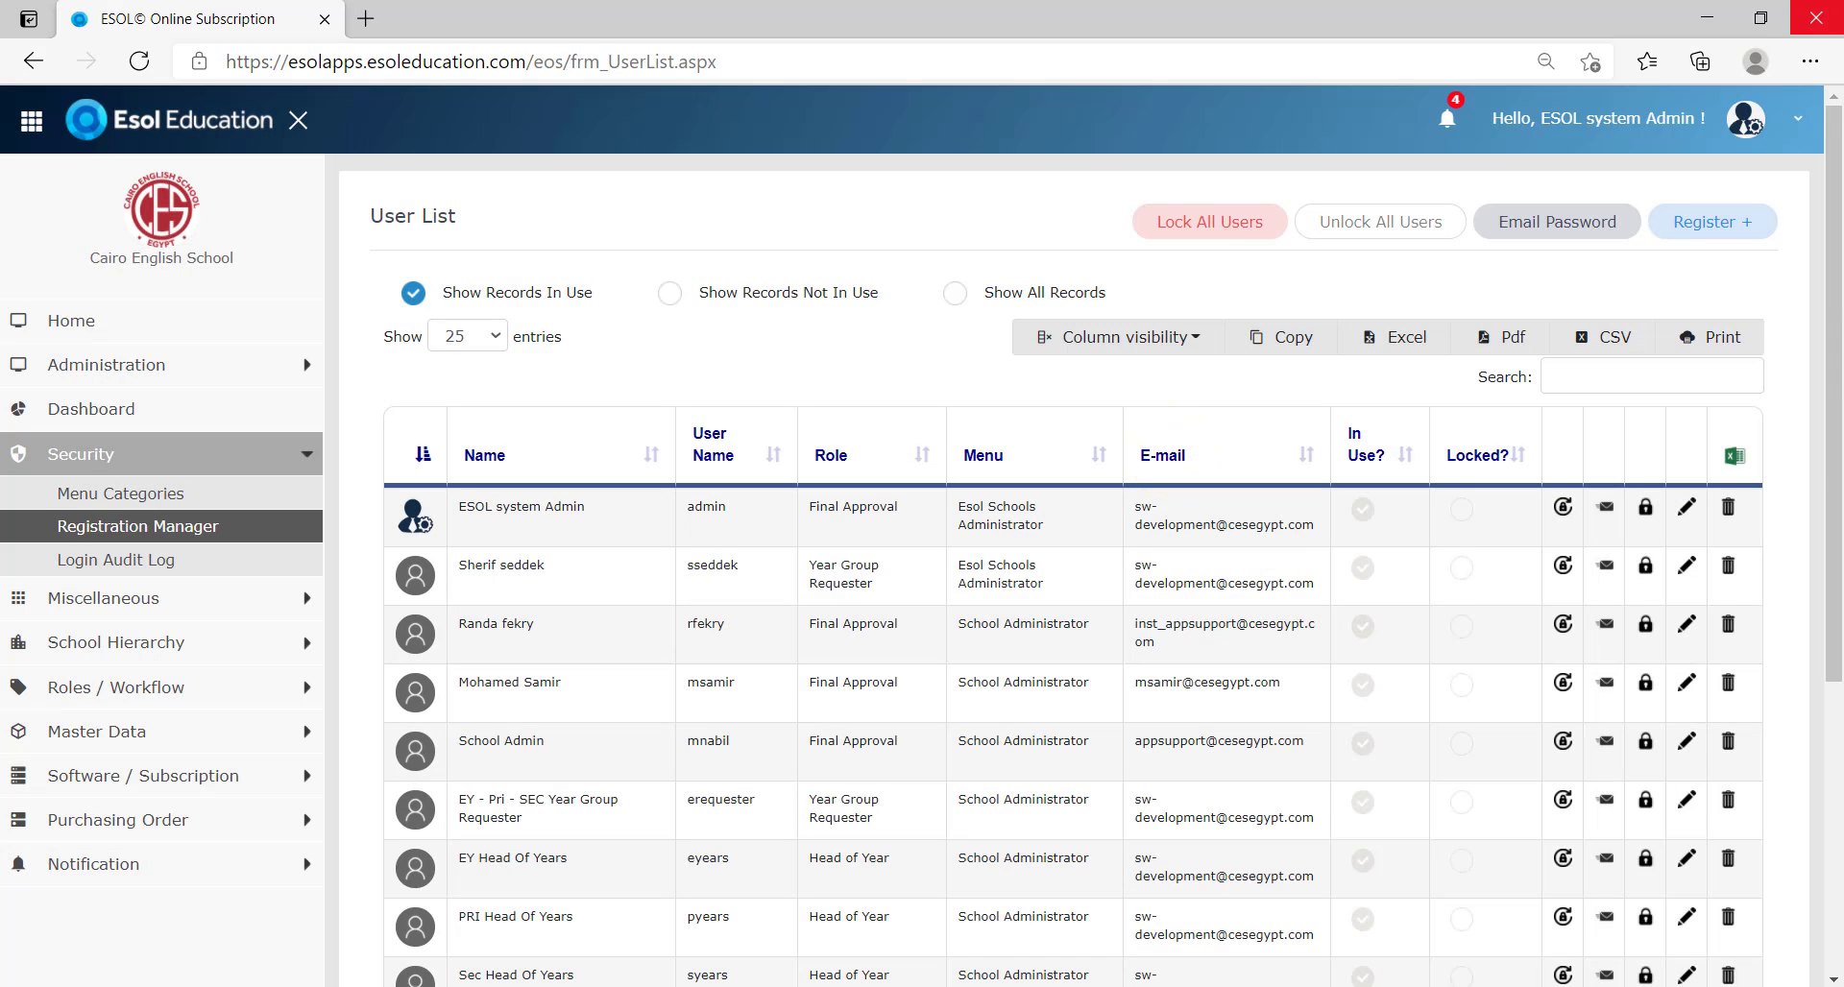
pyautogui.click(1815, 17)
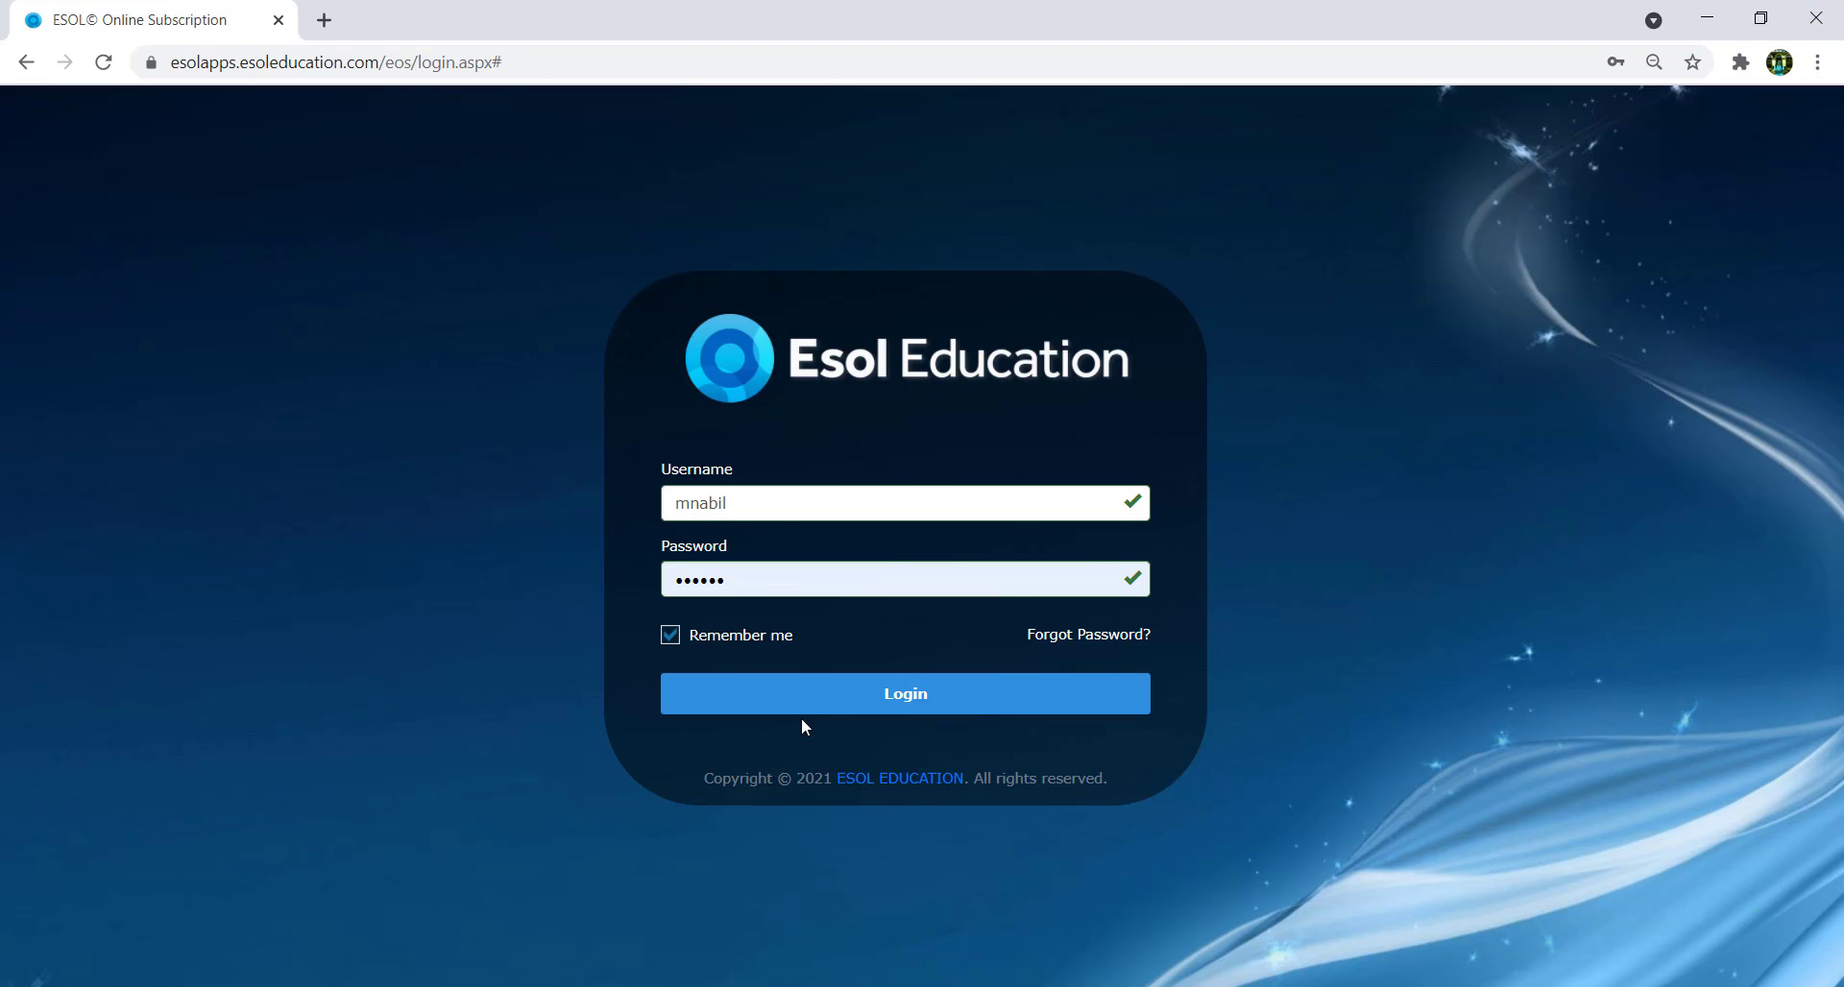
# Log in with the filled-in credentials, open the ESOL Purchasing System in a new tab, and return to ESOL Online Subscription.
pyautogui.click(806, 696)
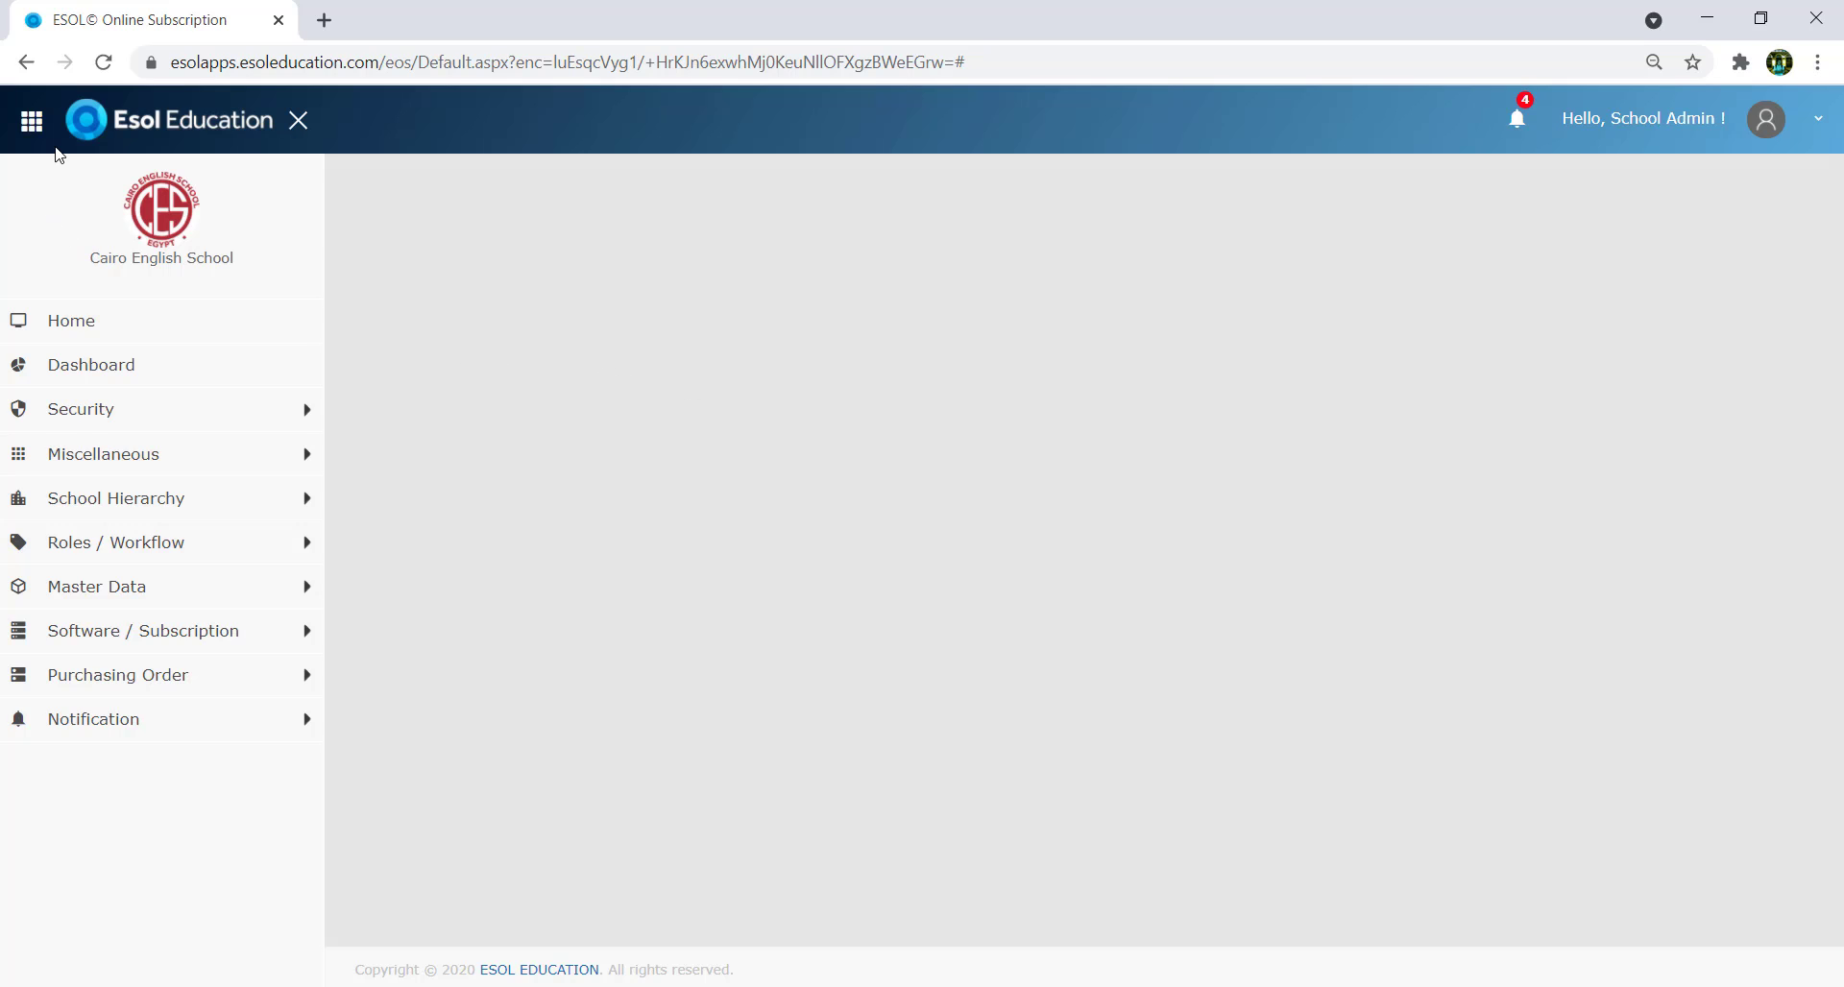
pyautogui.click(32, 123)
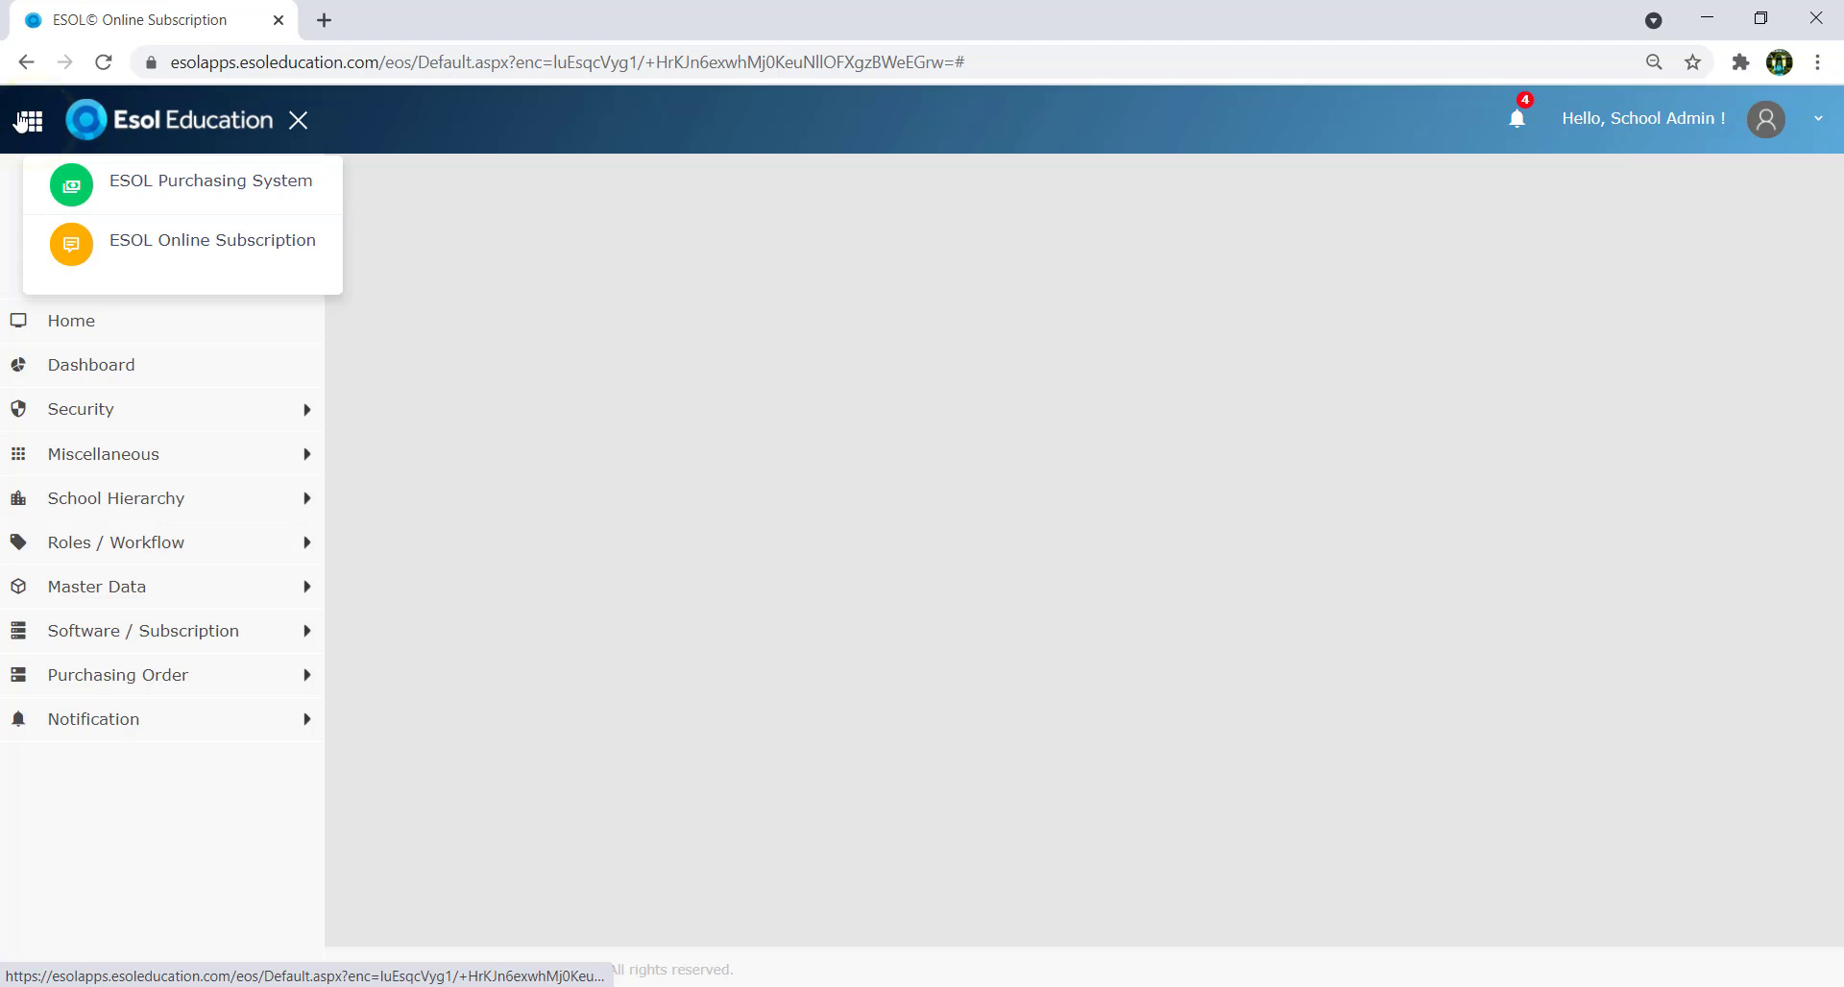
pyautogui.click(142, 196)
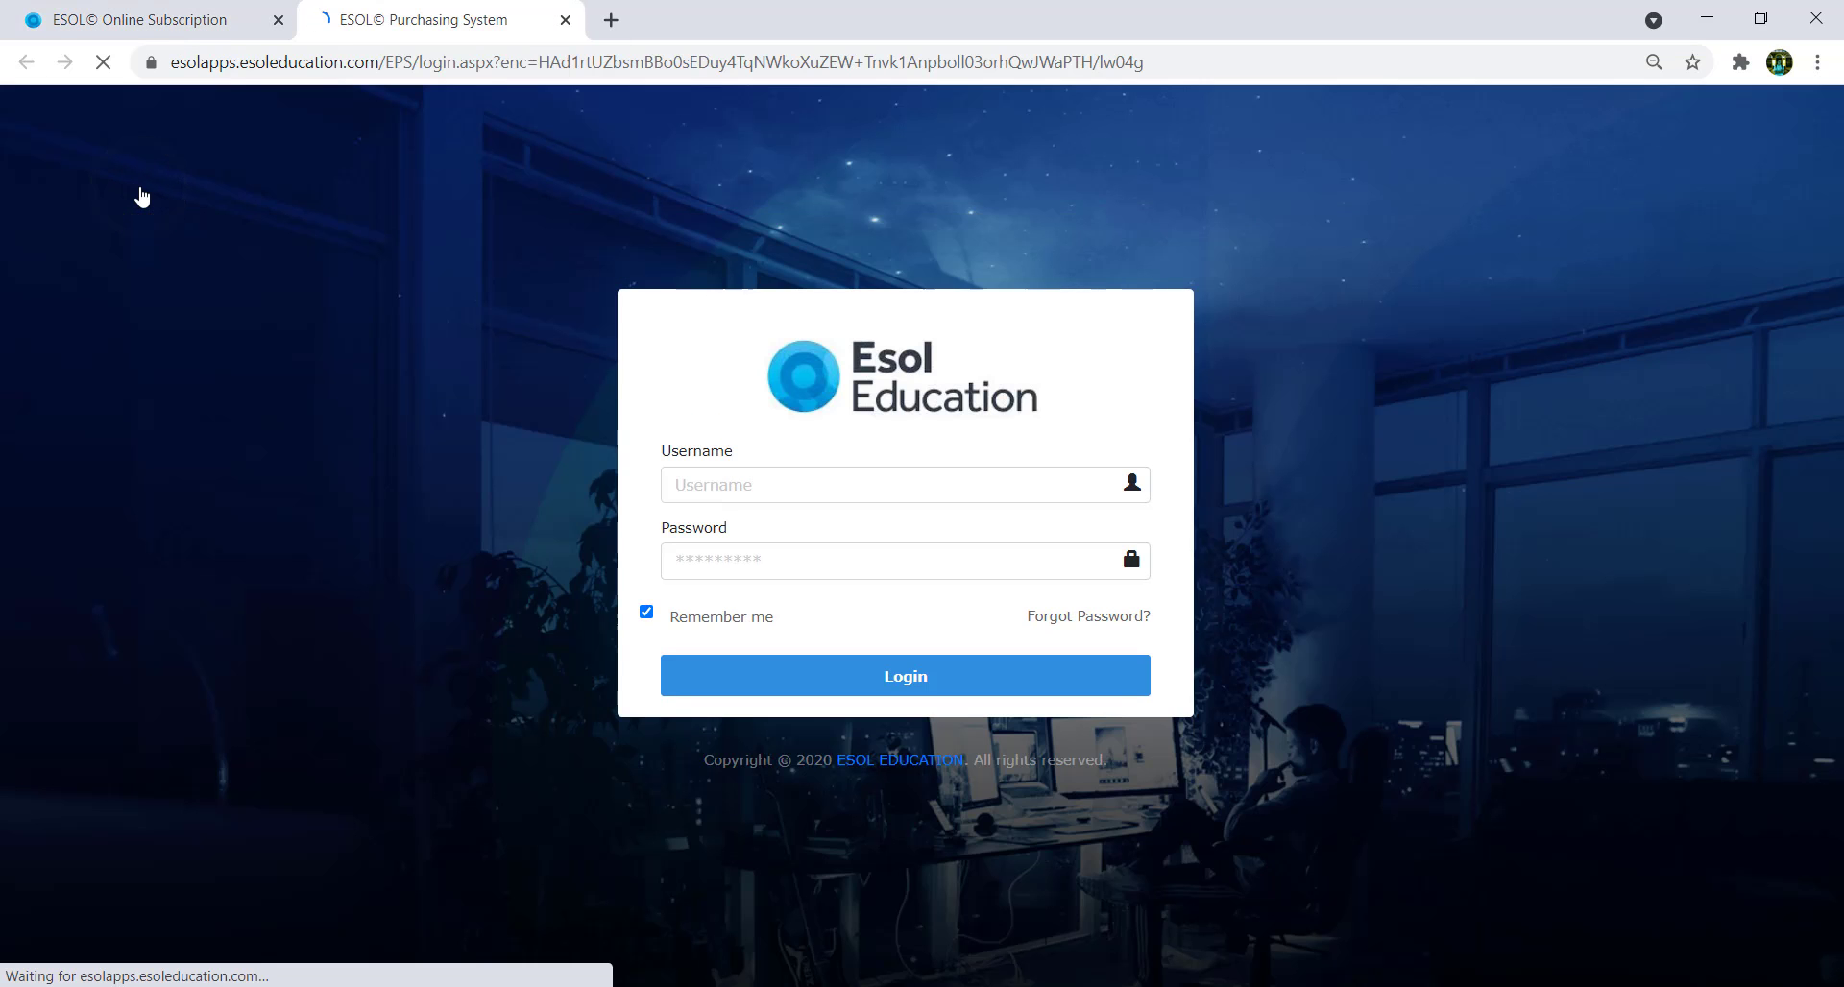
pyautogui.click(147, 7)
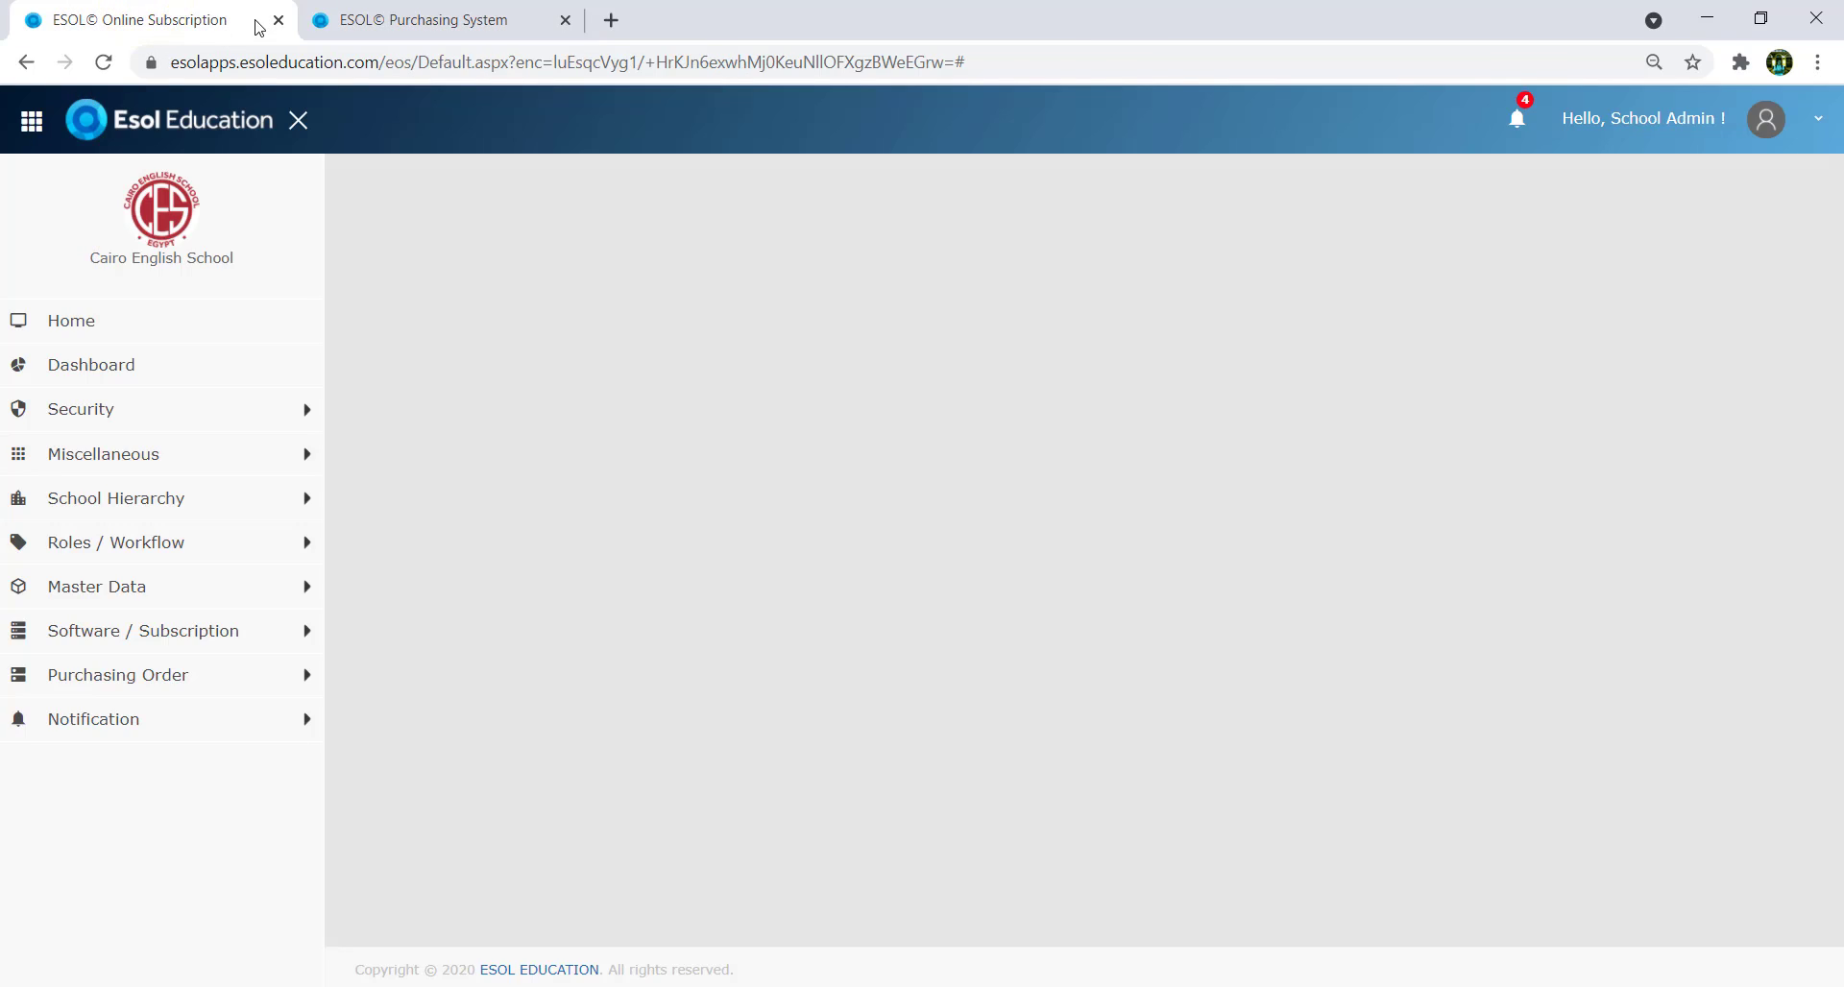
pyautogui.click(372, 8)
pyautogui.click(125, 17)
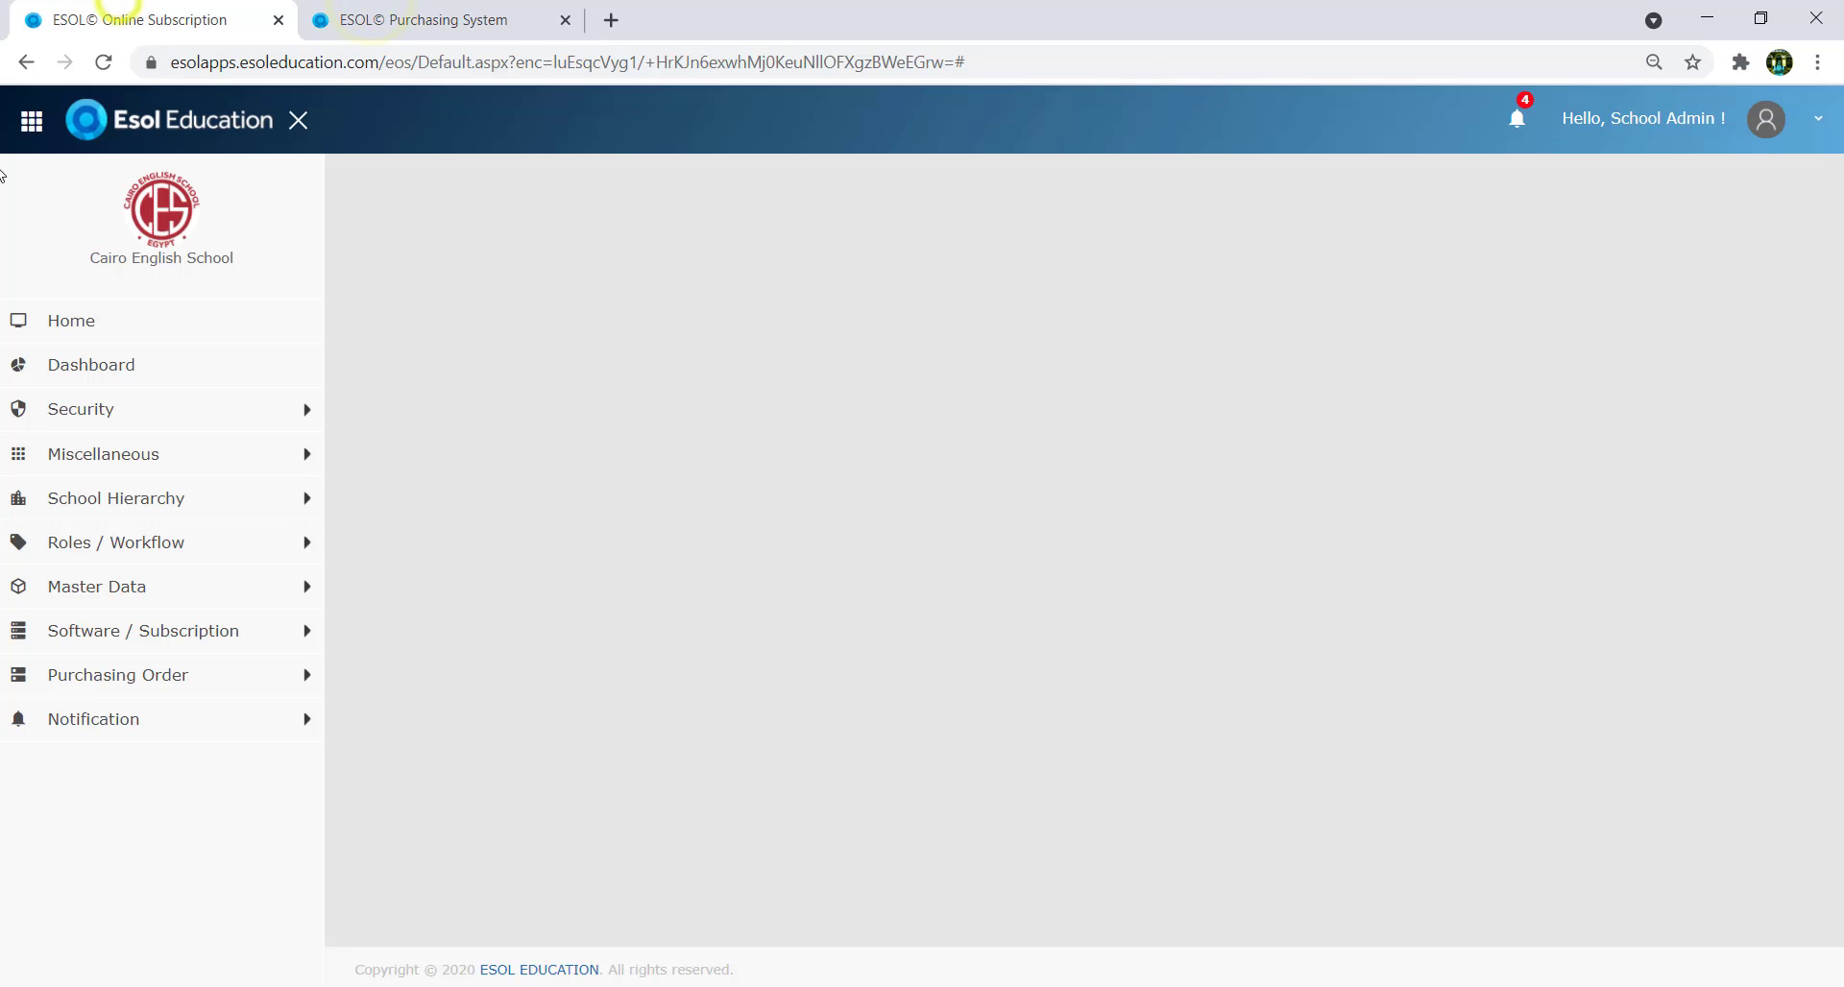
# View the list of available ESOL systems and the software renewal notification, closing each one.
pyautogui.click(32, 120)
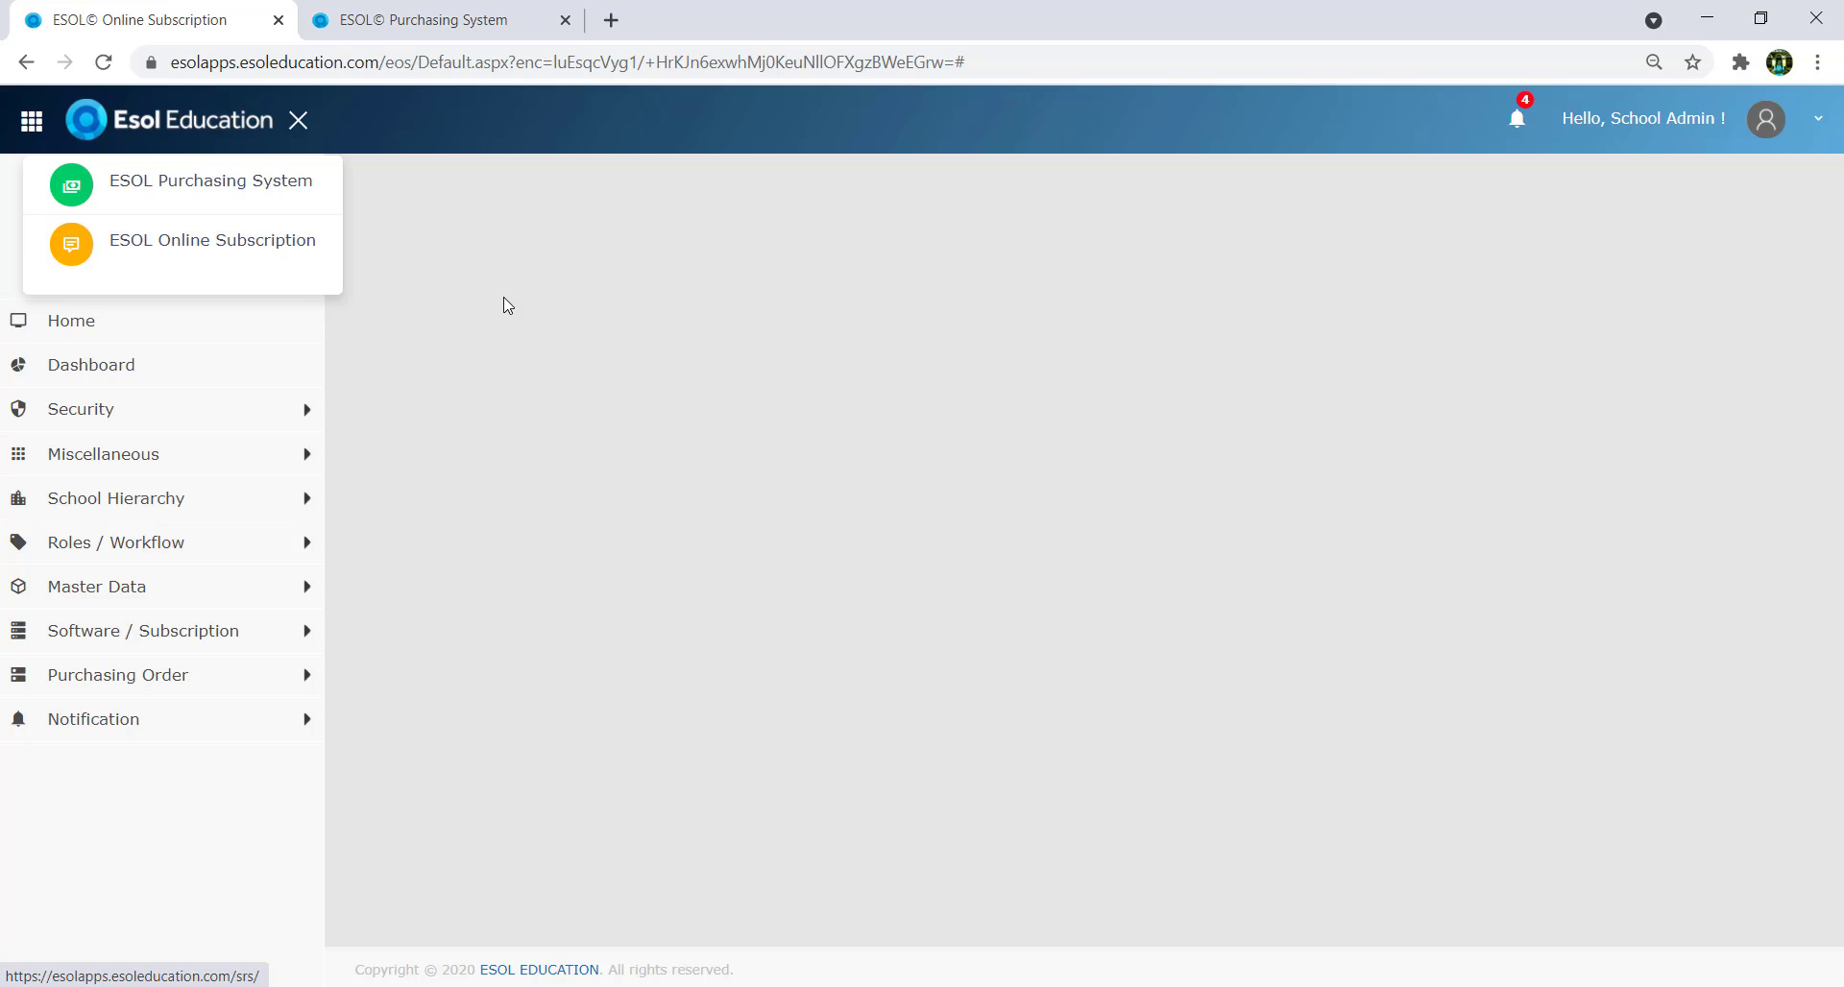
pyautogui.click(522, 269)
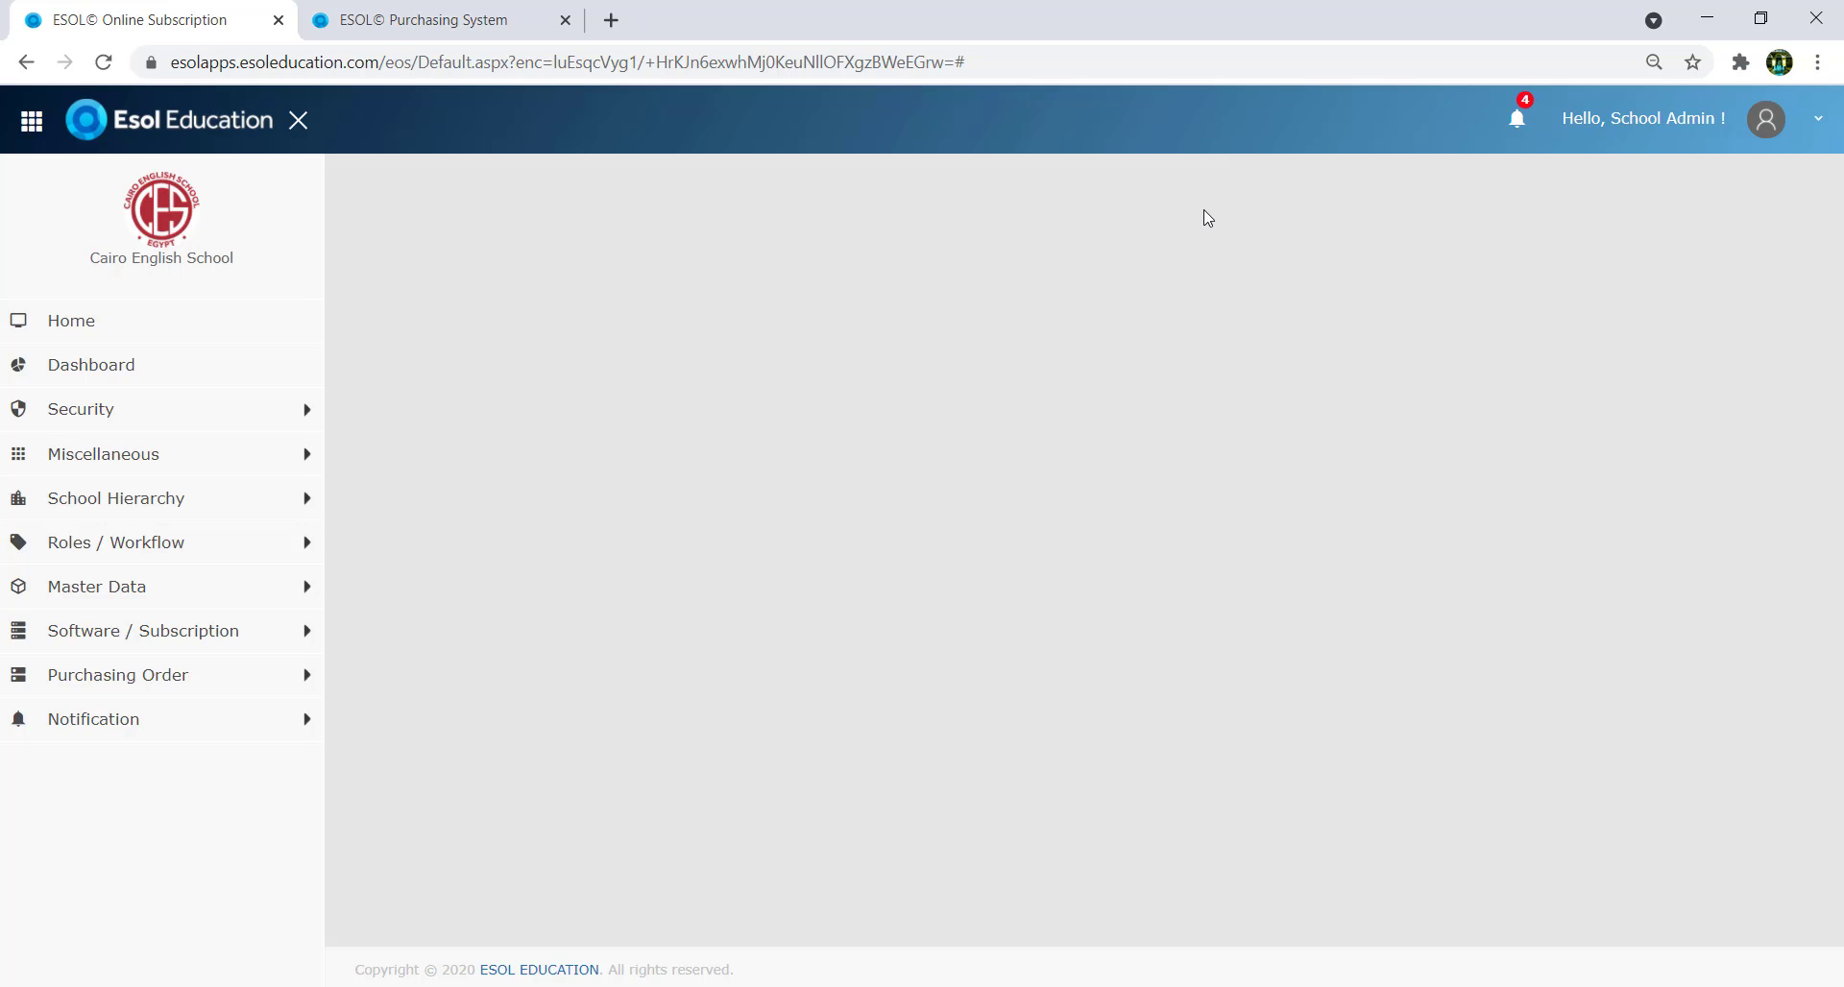
pyautogui.click(1518, 128)
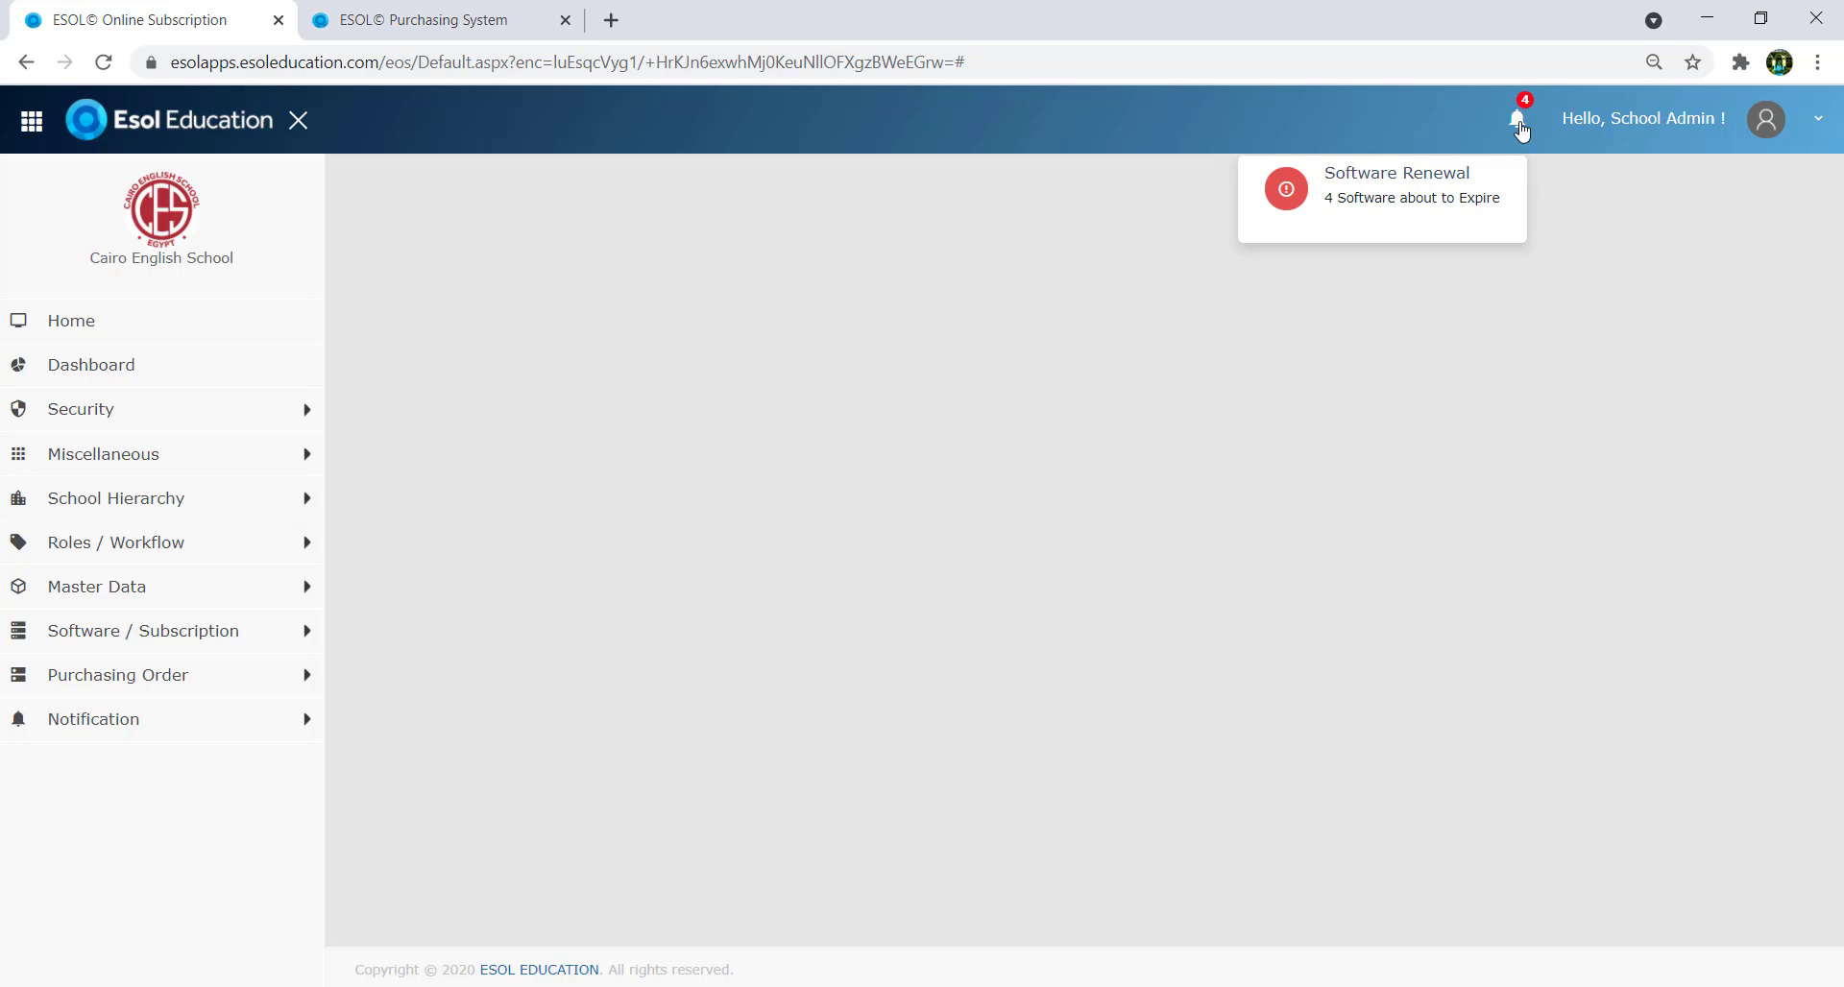
pyautogui.click(627, 222)
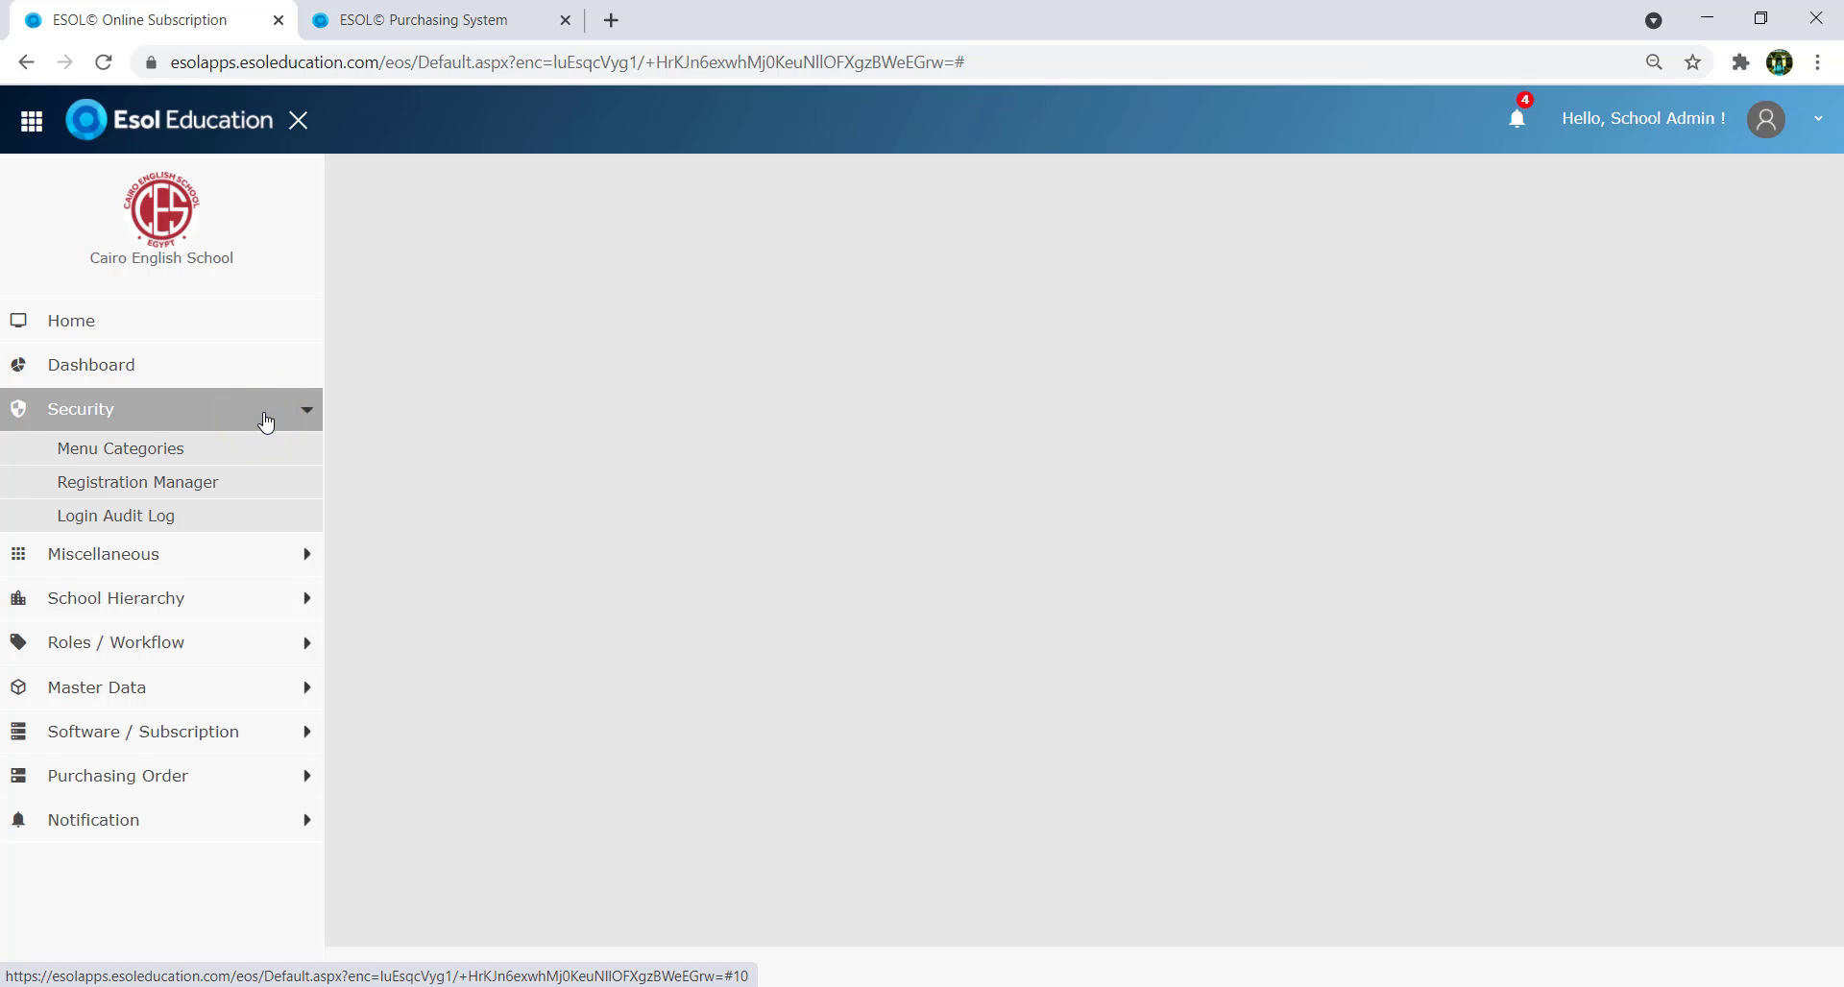
# Open the Menu Category List under Security, check its entries-per-page options, and activate the search field.
pyautogui.click(168, 456)
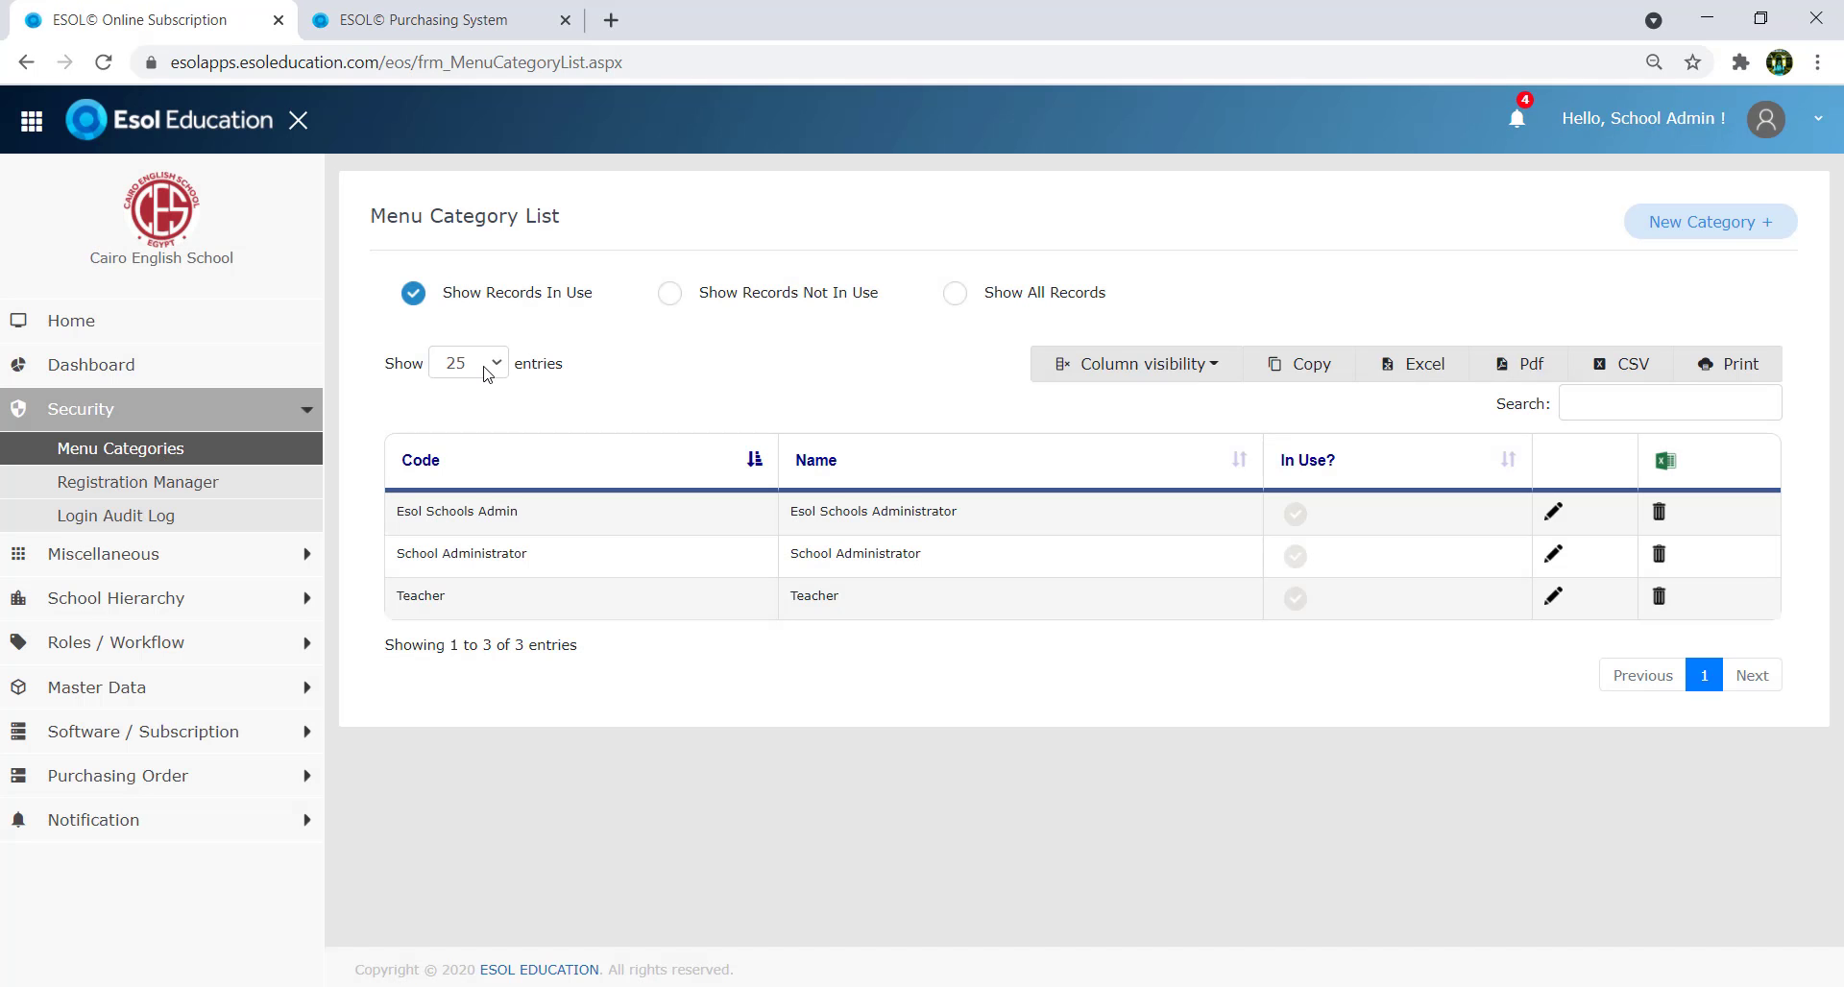
pyautogui.click(821, 503)
pyautogui.click(476, 369)
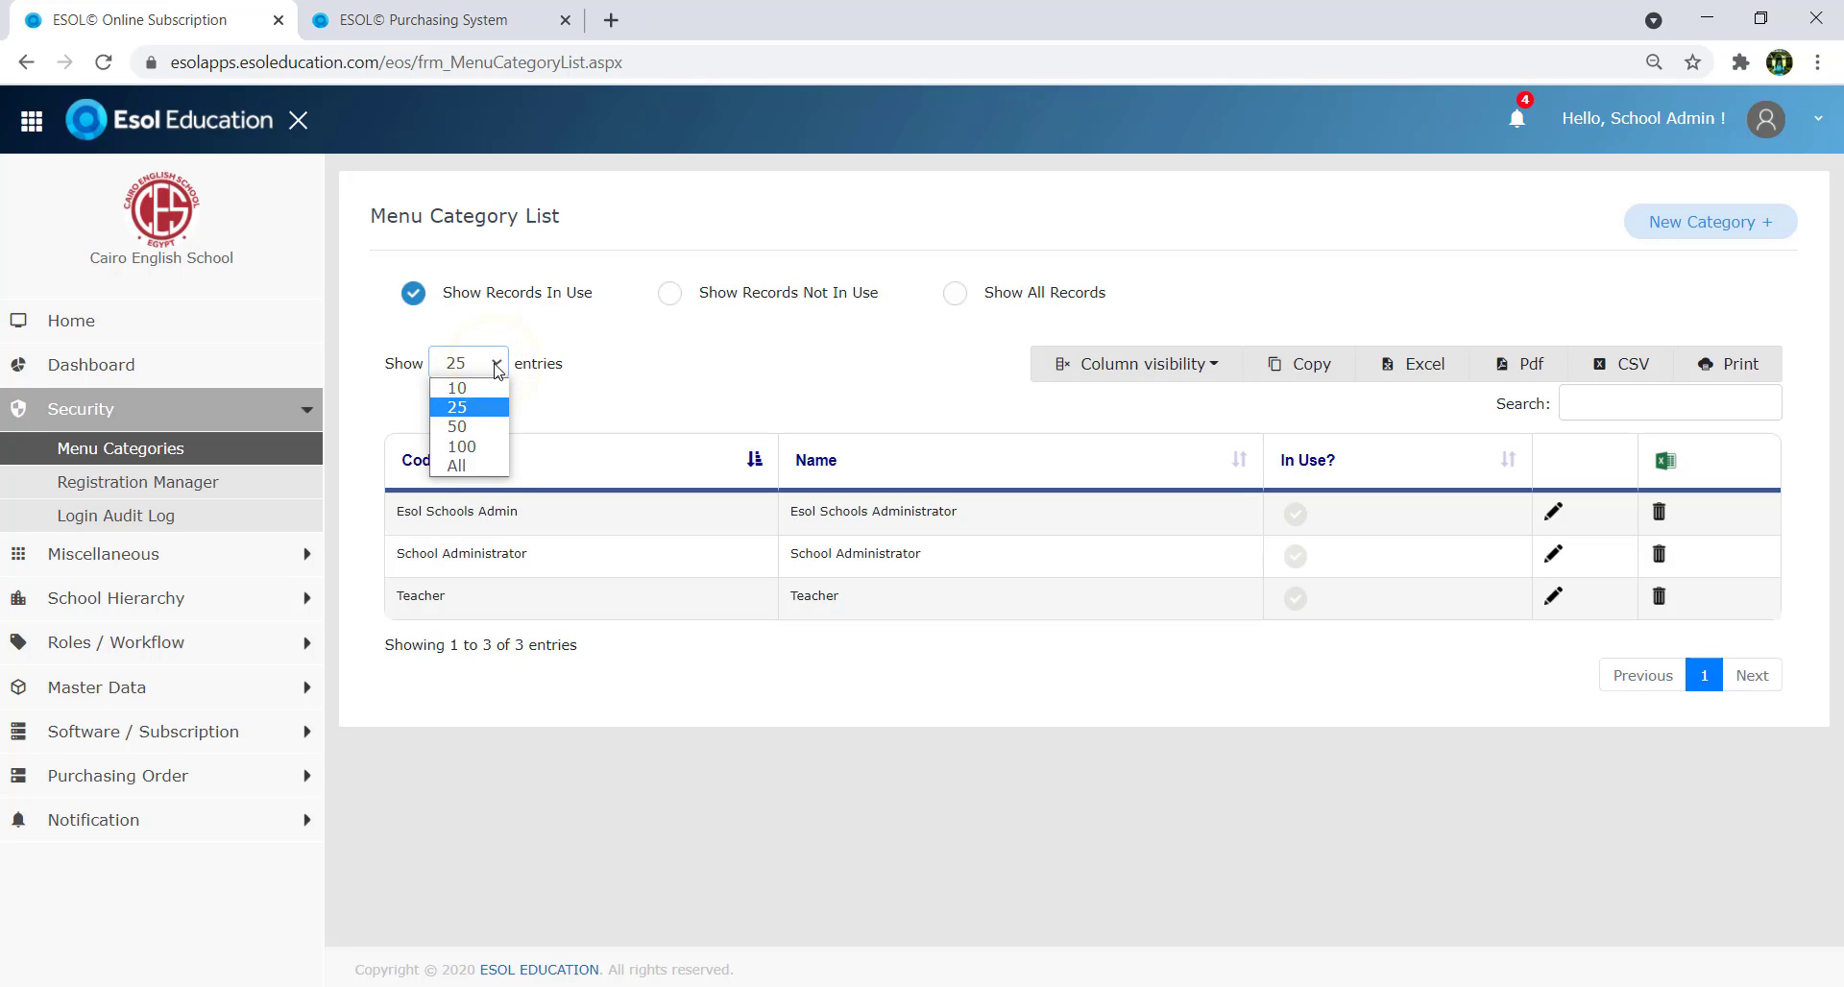
pyautogui.click(493, 362)
pyautogui.click(1623, 409)
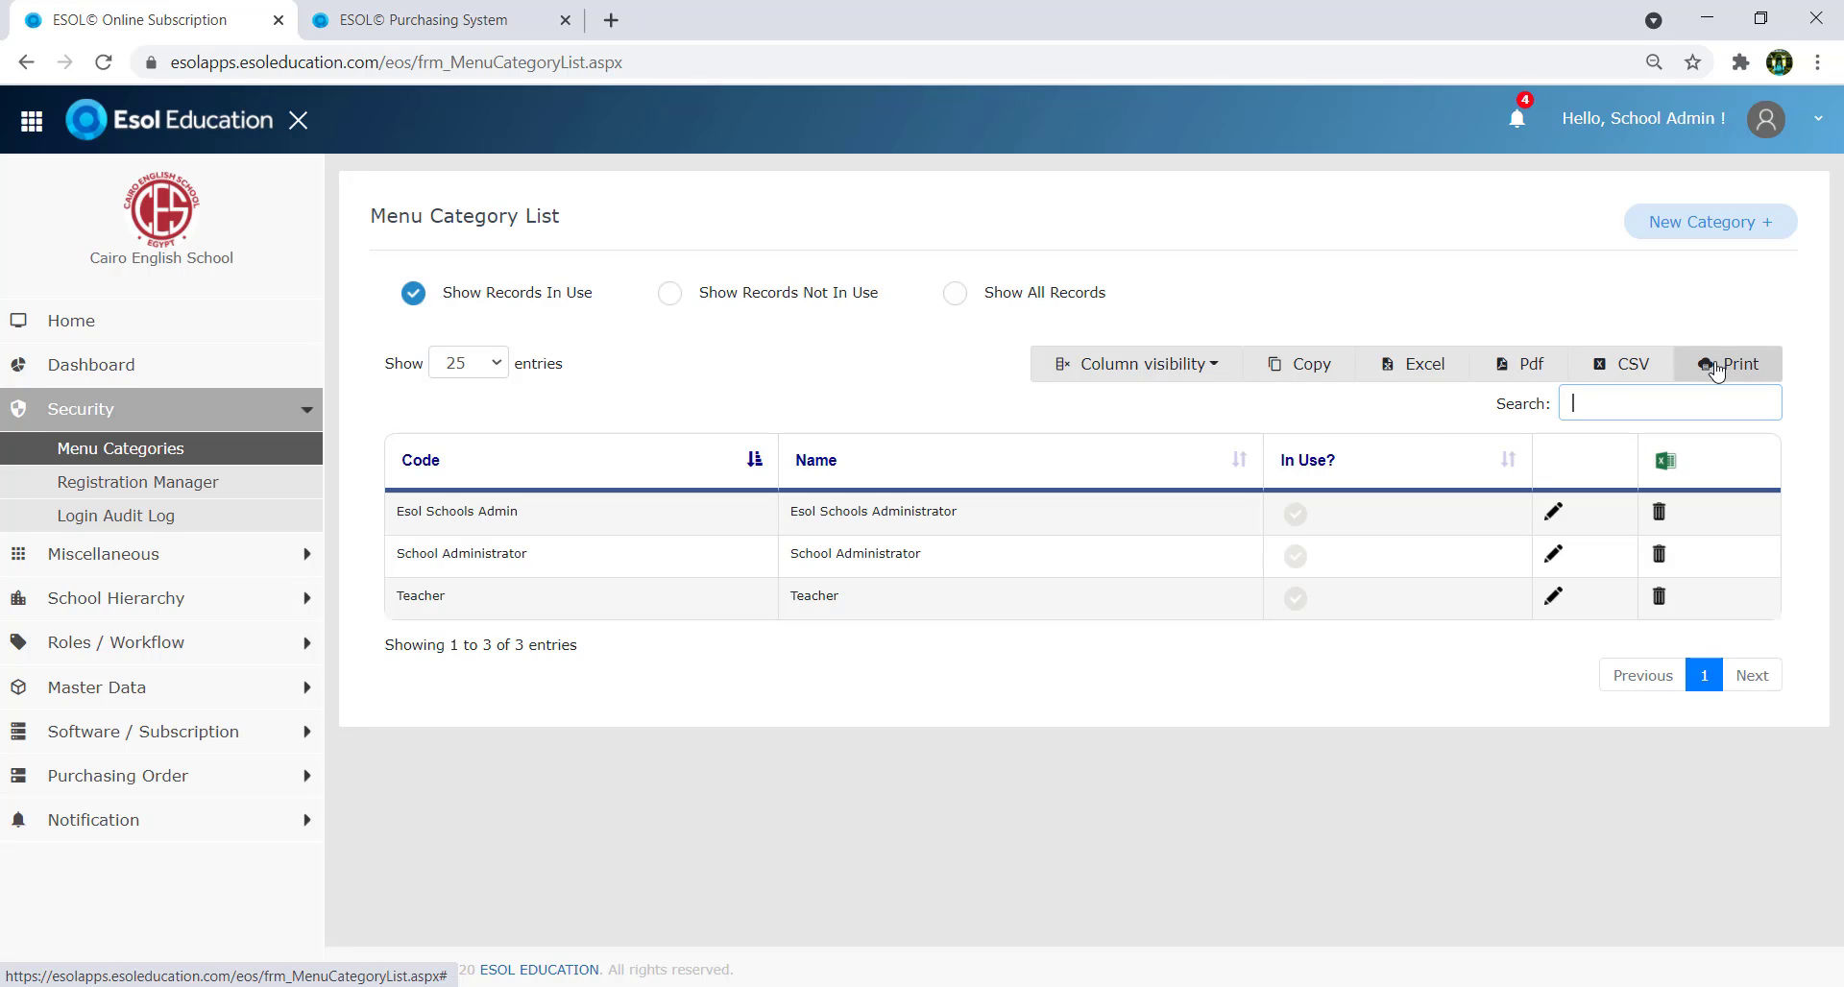
# Sort the menu category list by Code in descending order, by In Use, and finally by Name in ascending order.
pyautogui.click(757, 459)
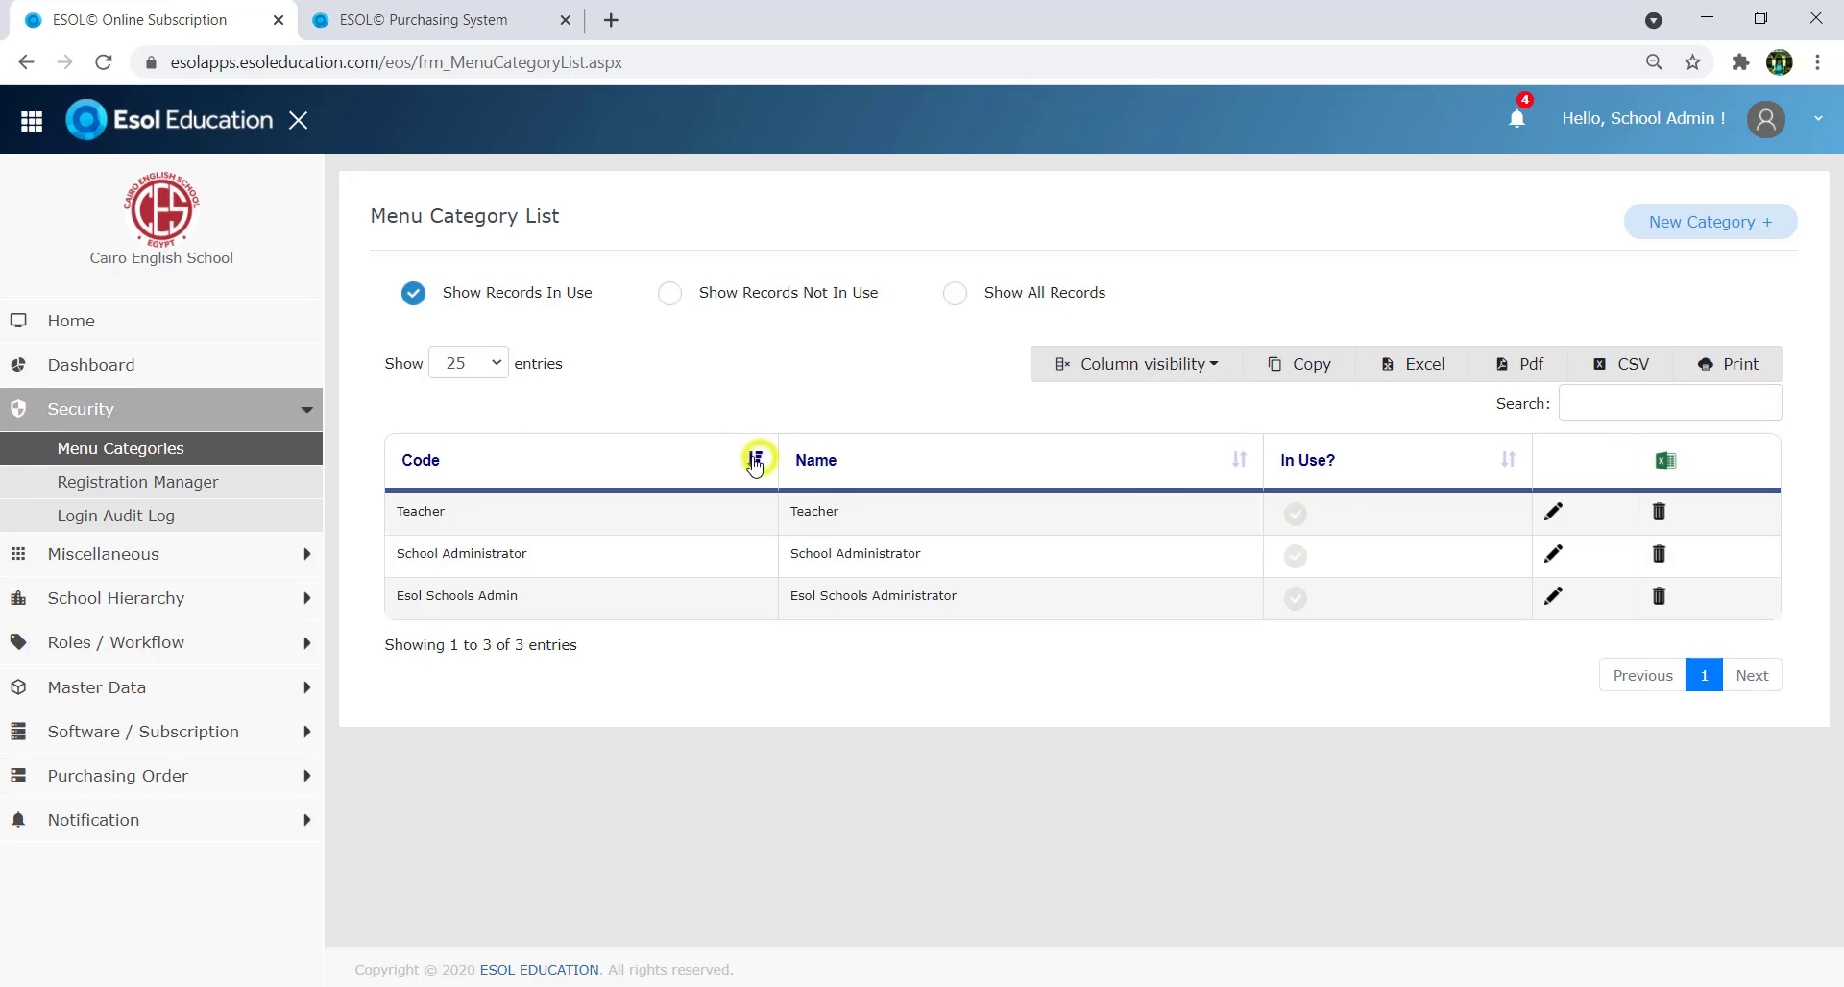
pyautogui.click(1506, 461)
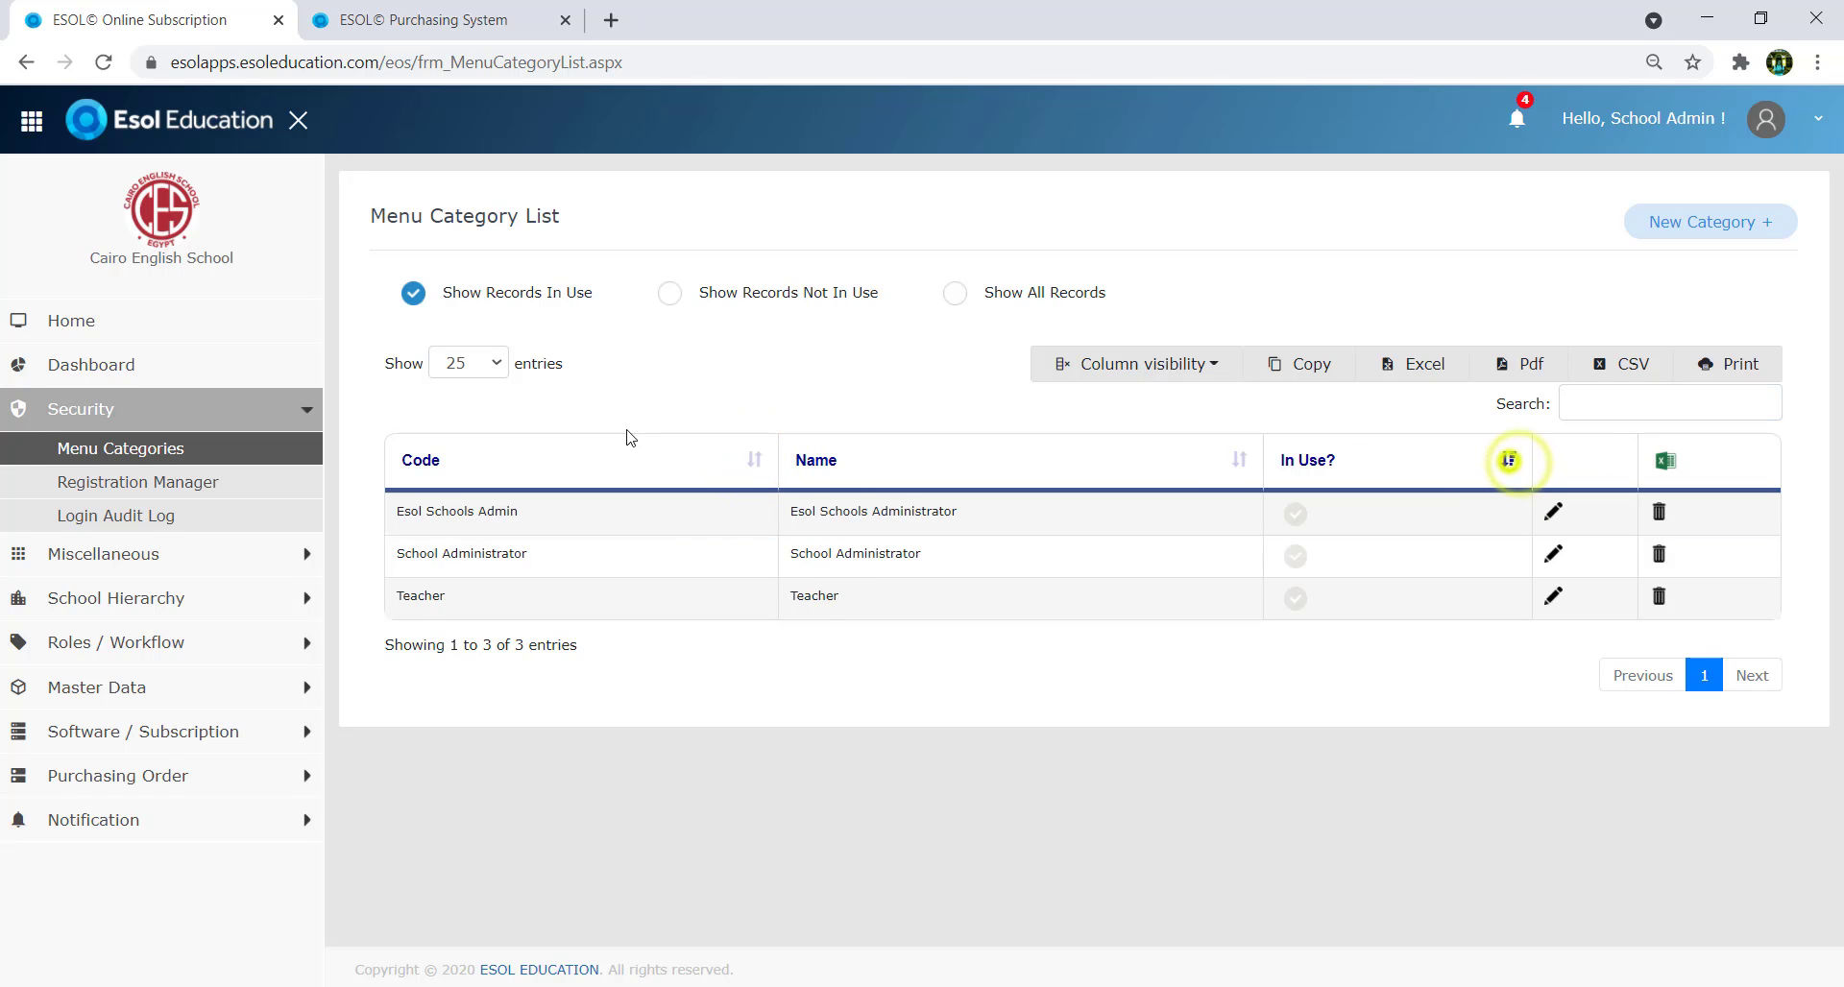
pyautogui.click(1239, 460)
pyautogui.click(1239, 459)
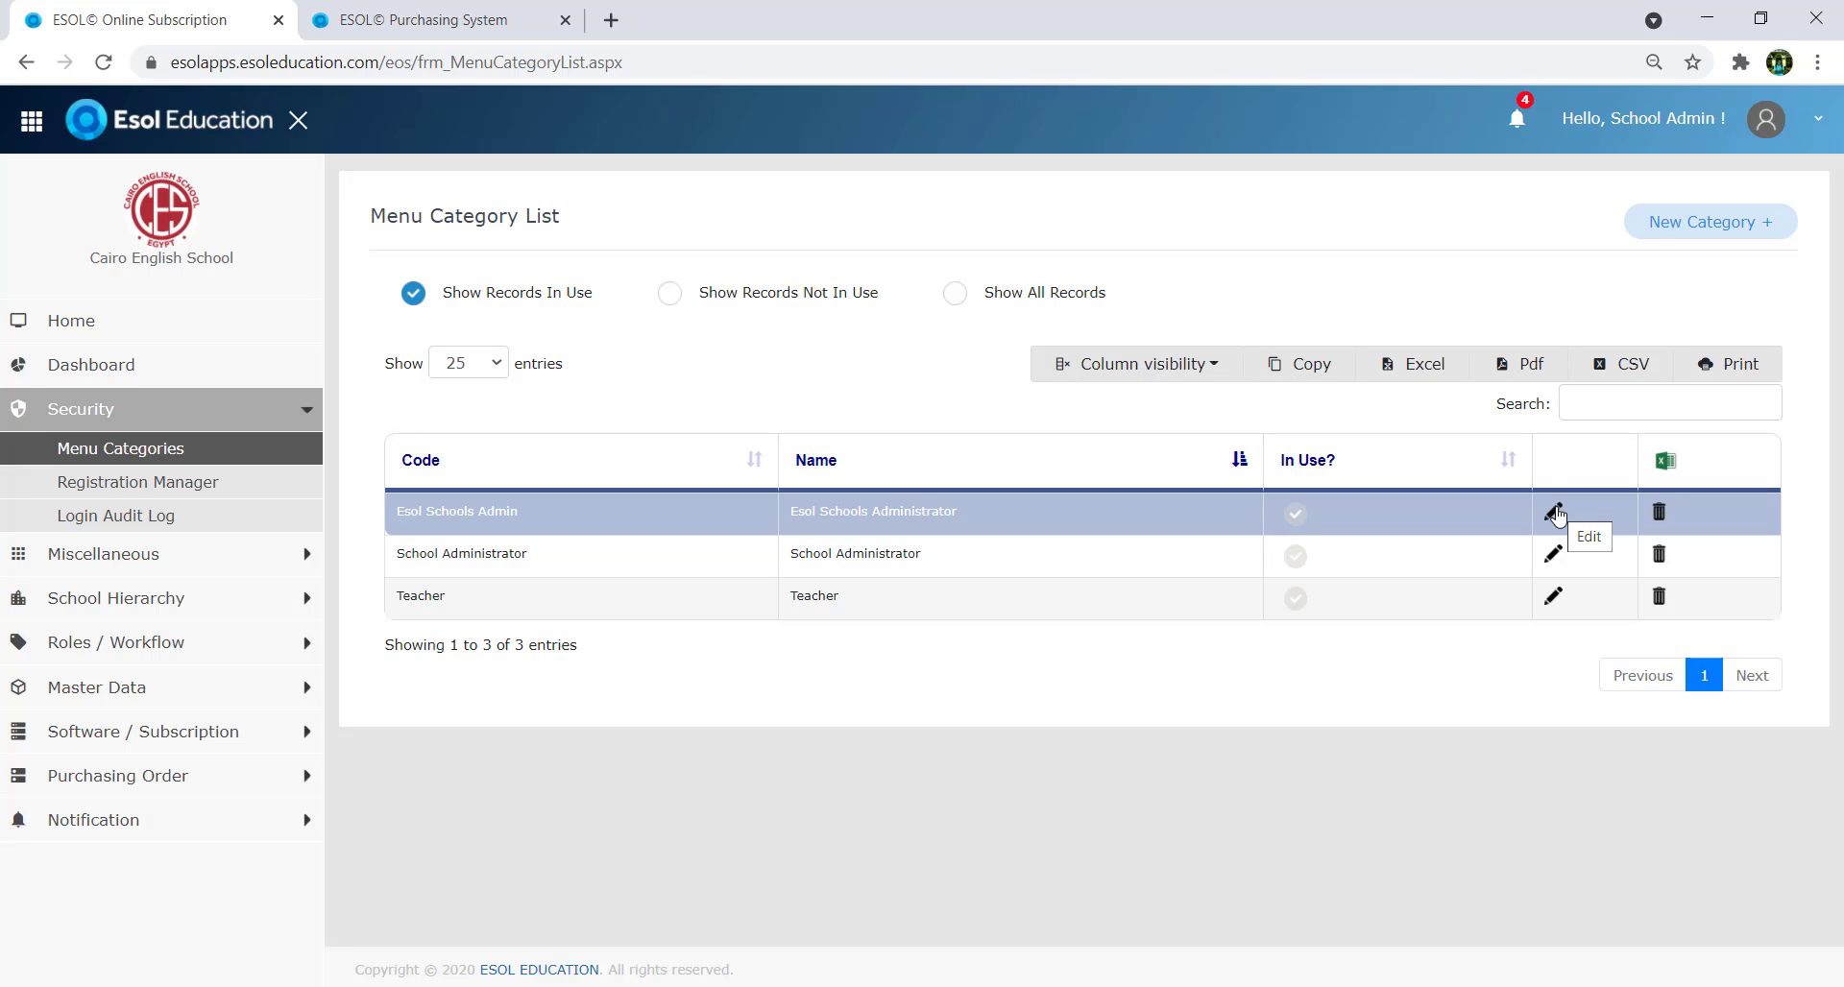
# Open the form for a new menu category and look at its Code and Name fields.
pyautogui.click(1714, 226)
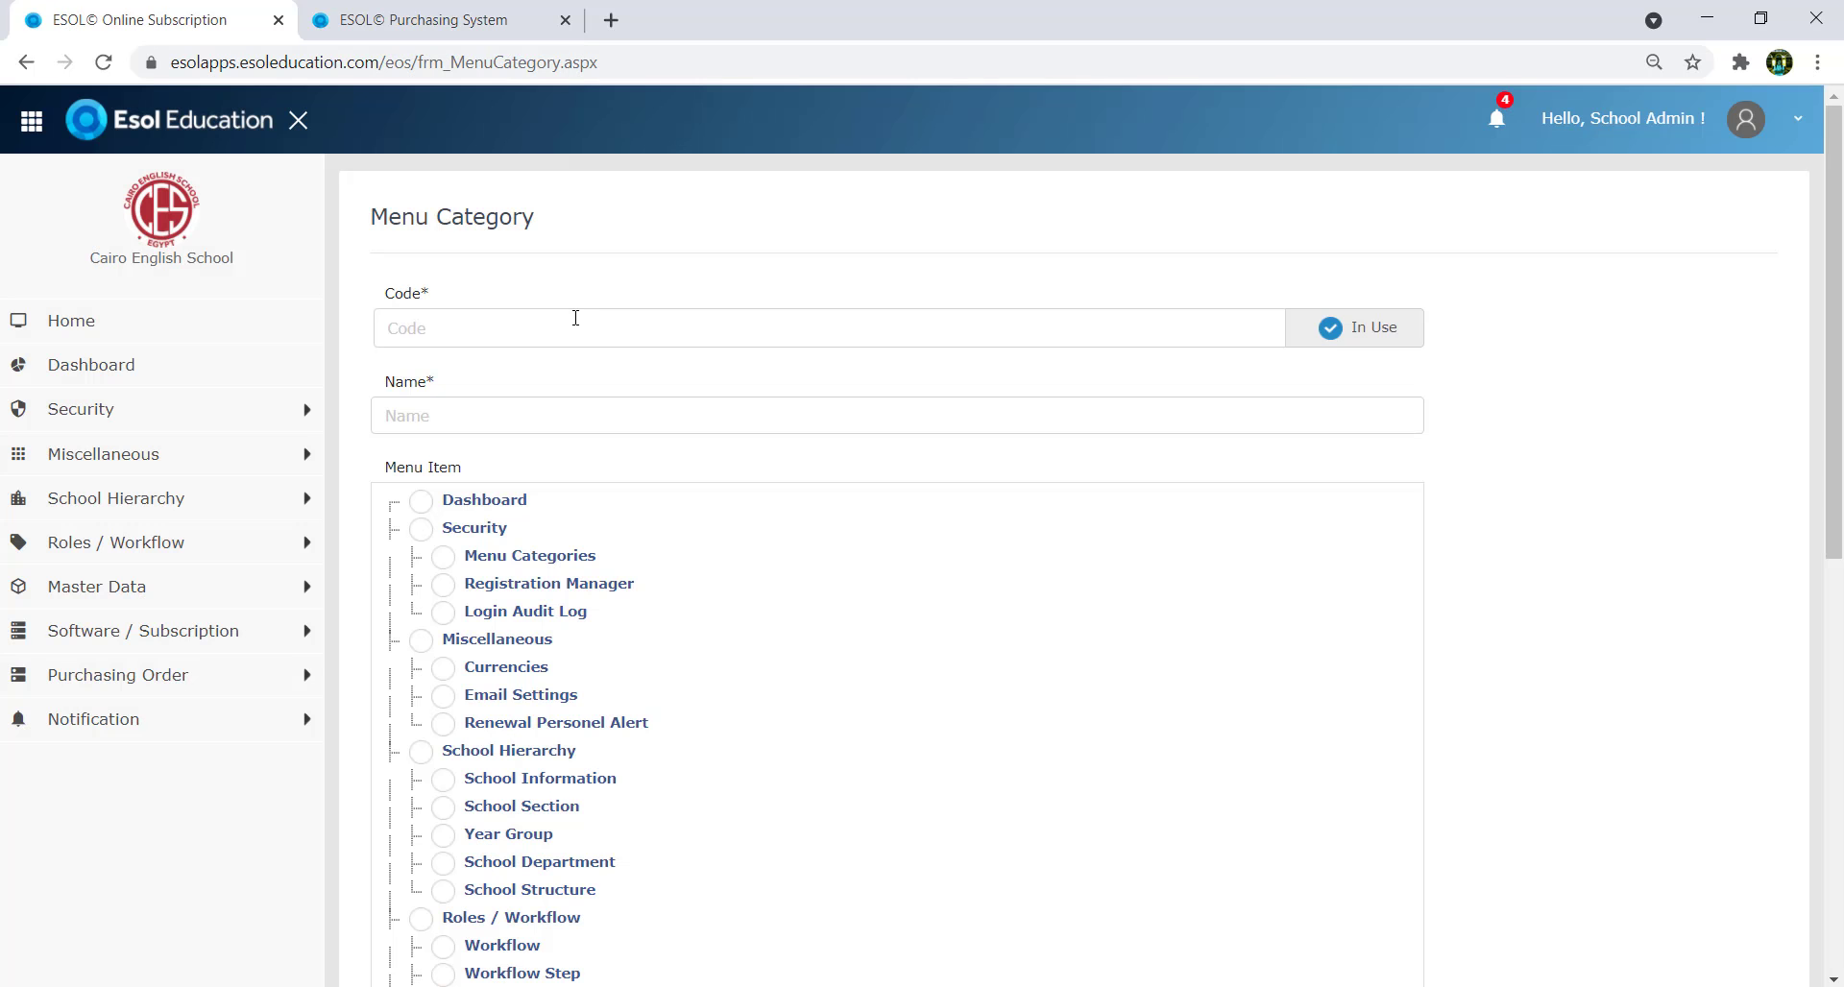
pyautogui.click(570, 320)
pyautogui.click(665, 417)
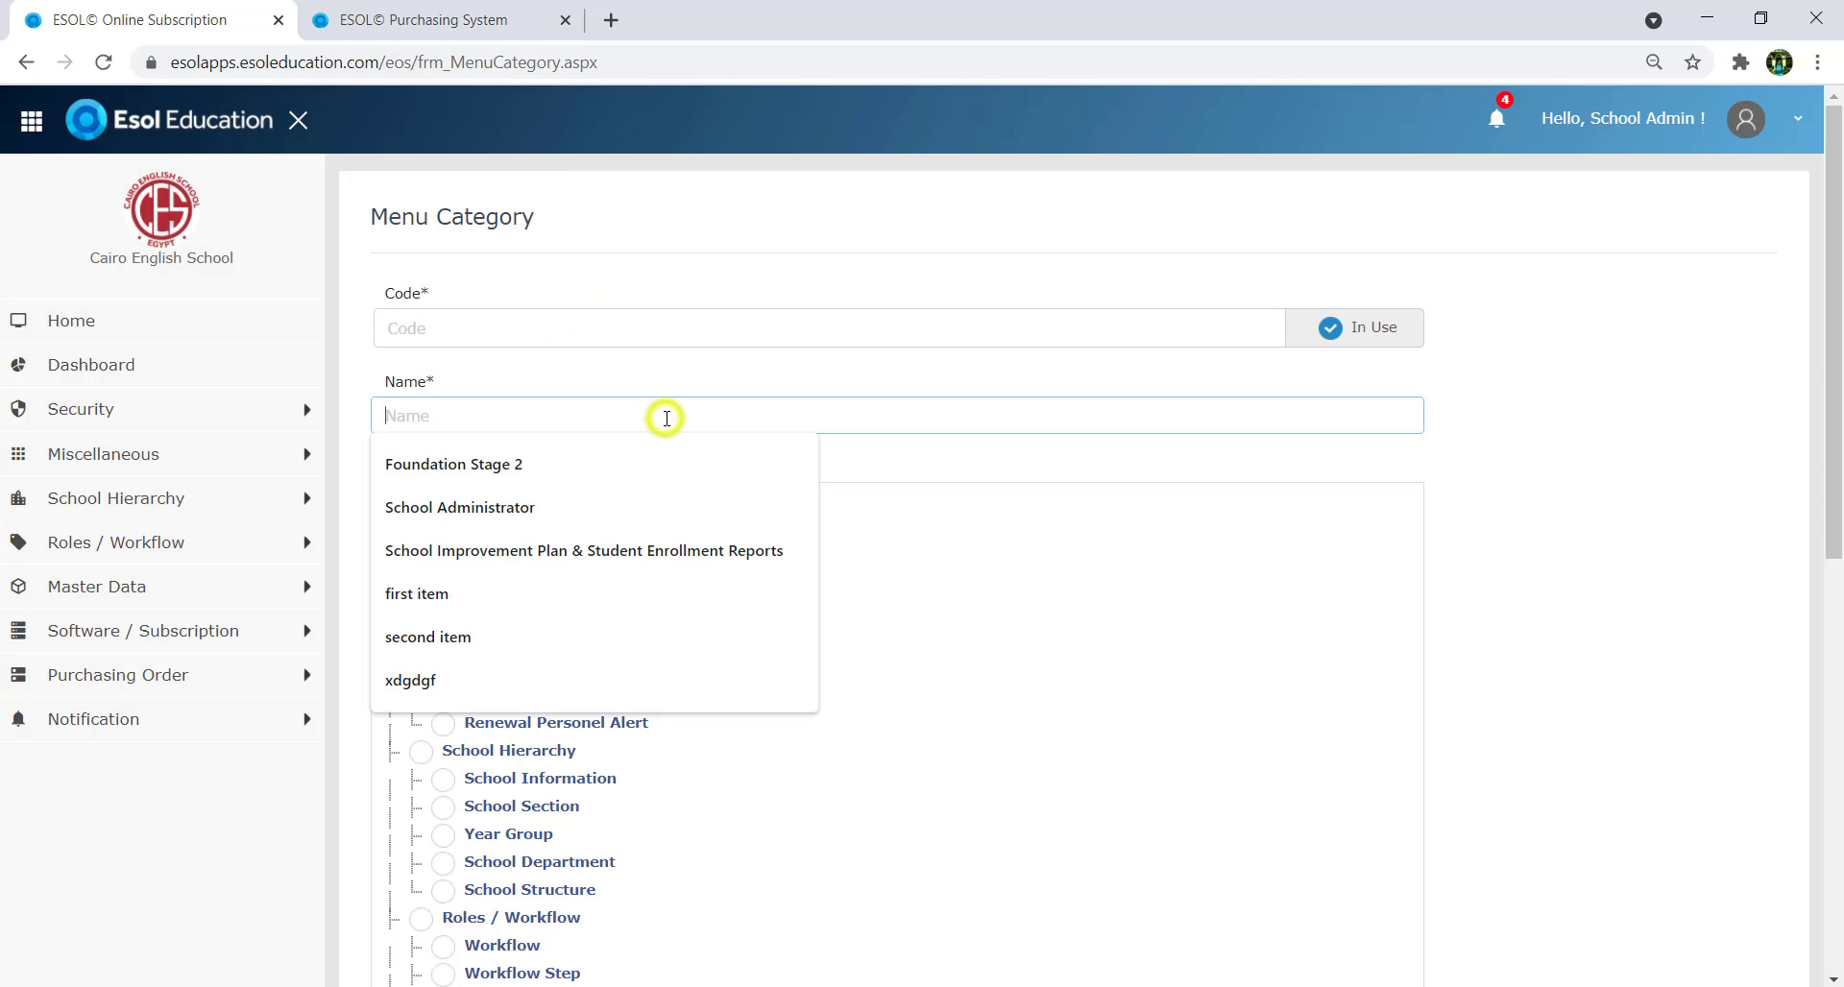
pyautogui.click(1004, 257)
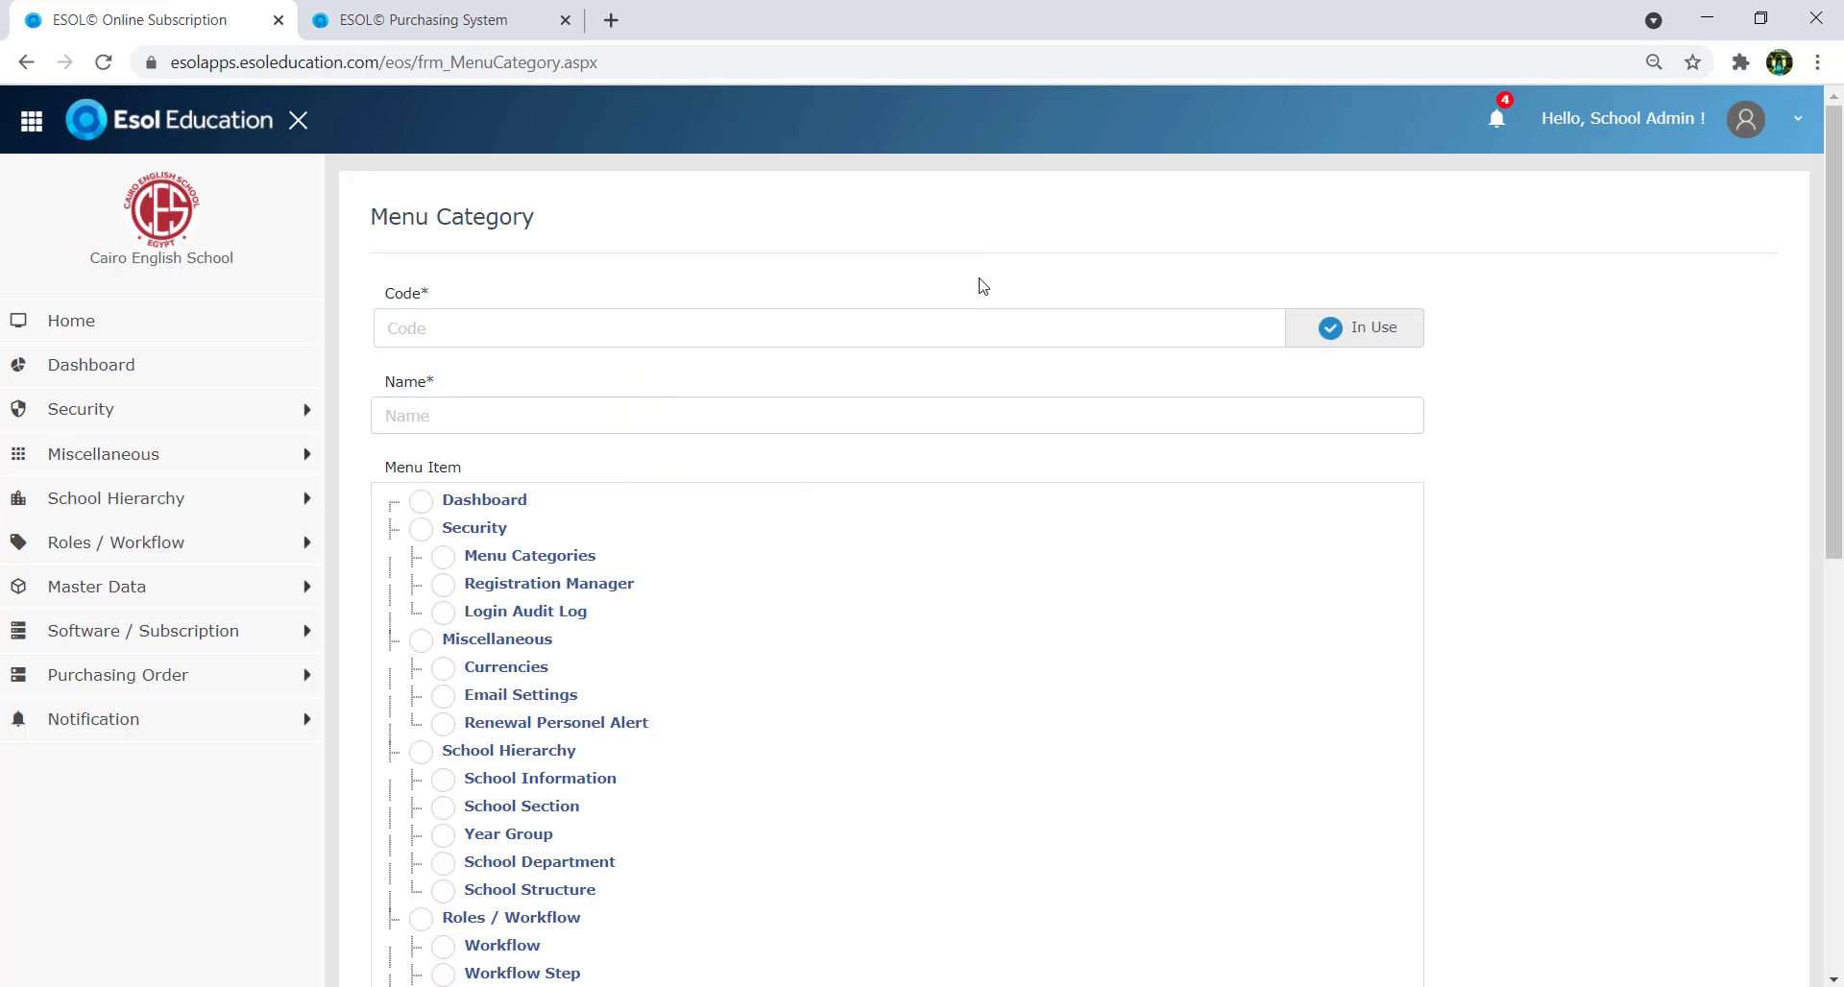
# Tick the Dashboard, Security and Miscellaneous menu items for the new category.
pyautogui.scroll(-3, 983, 285)
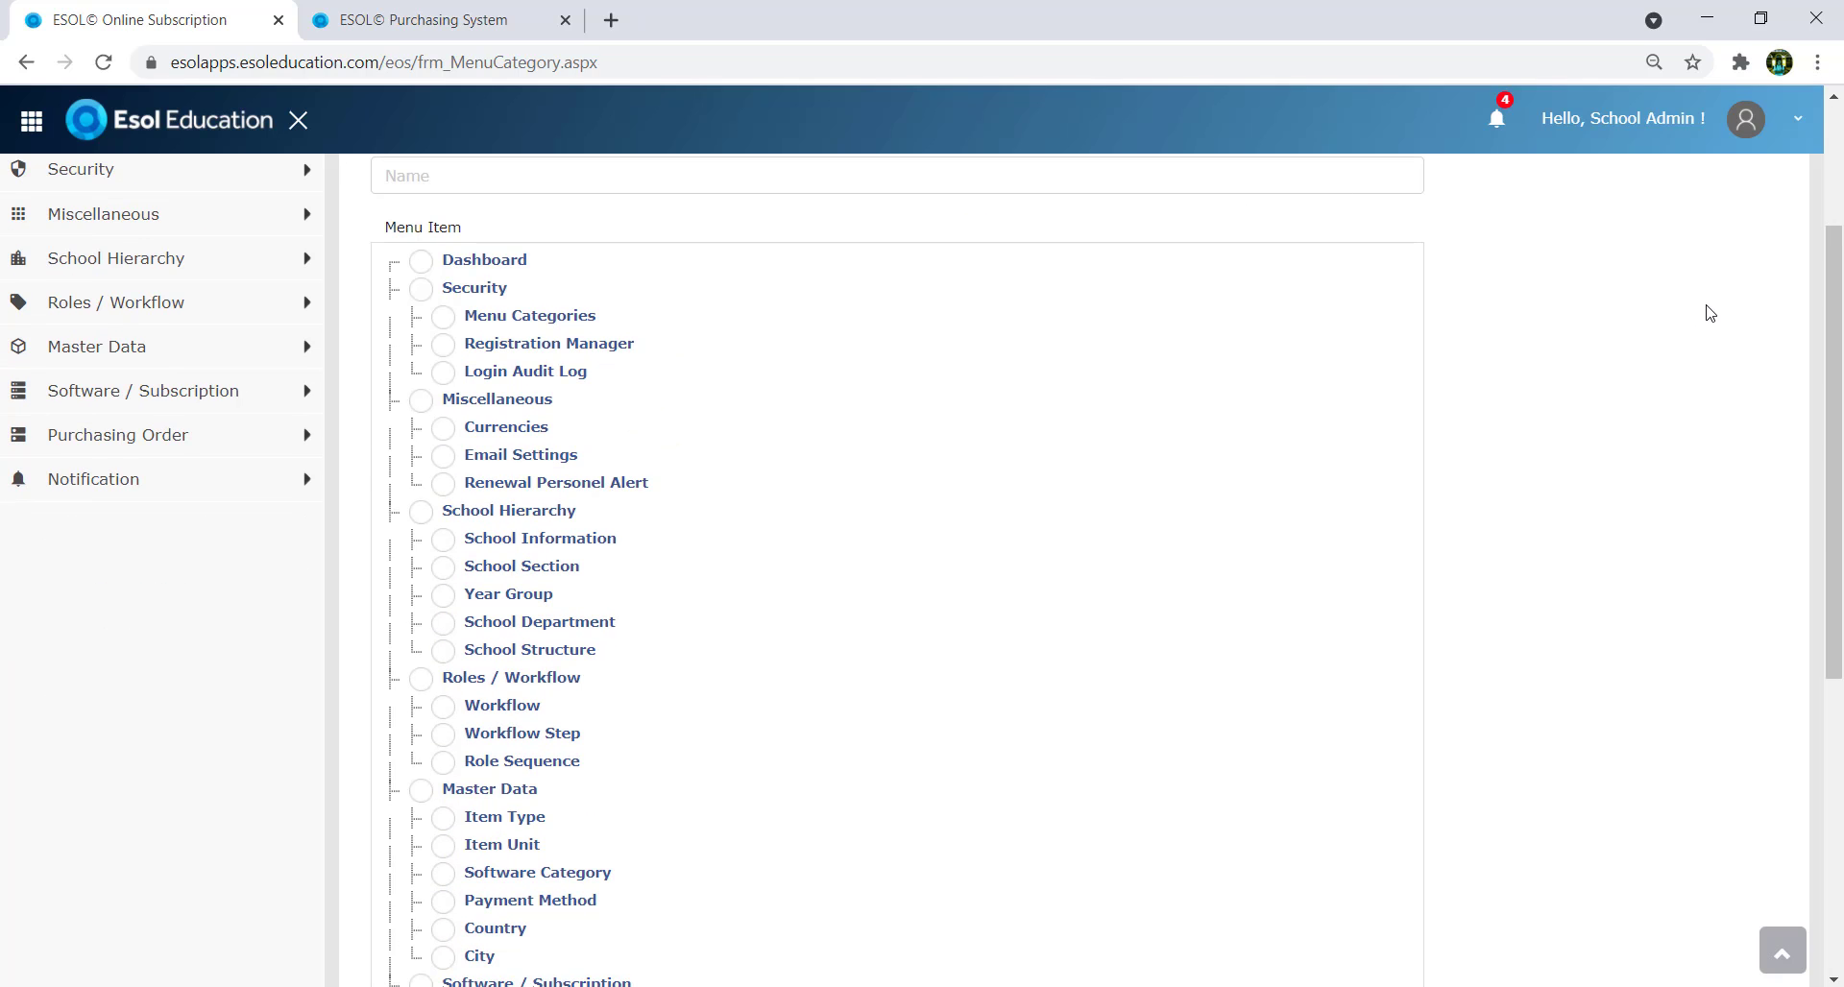
pyautogui.click(421, 262)
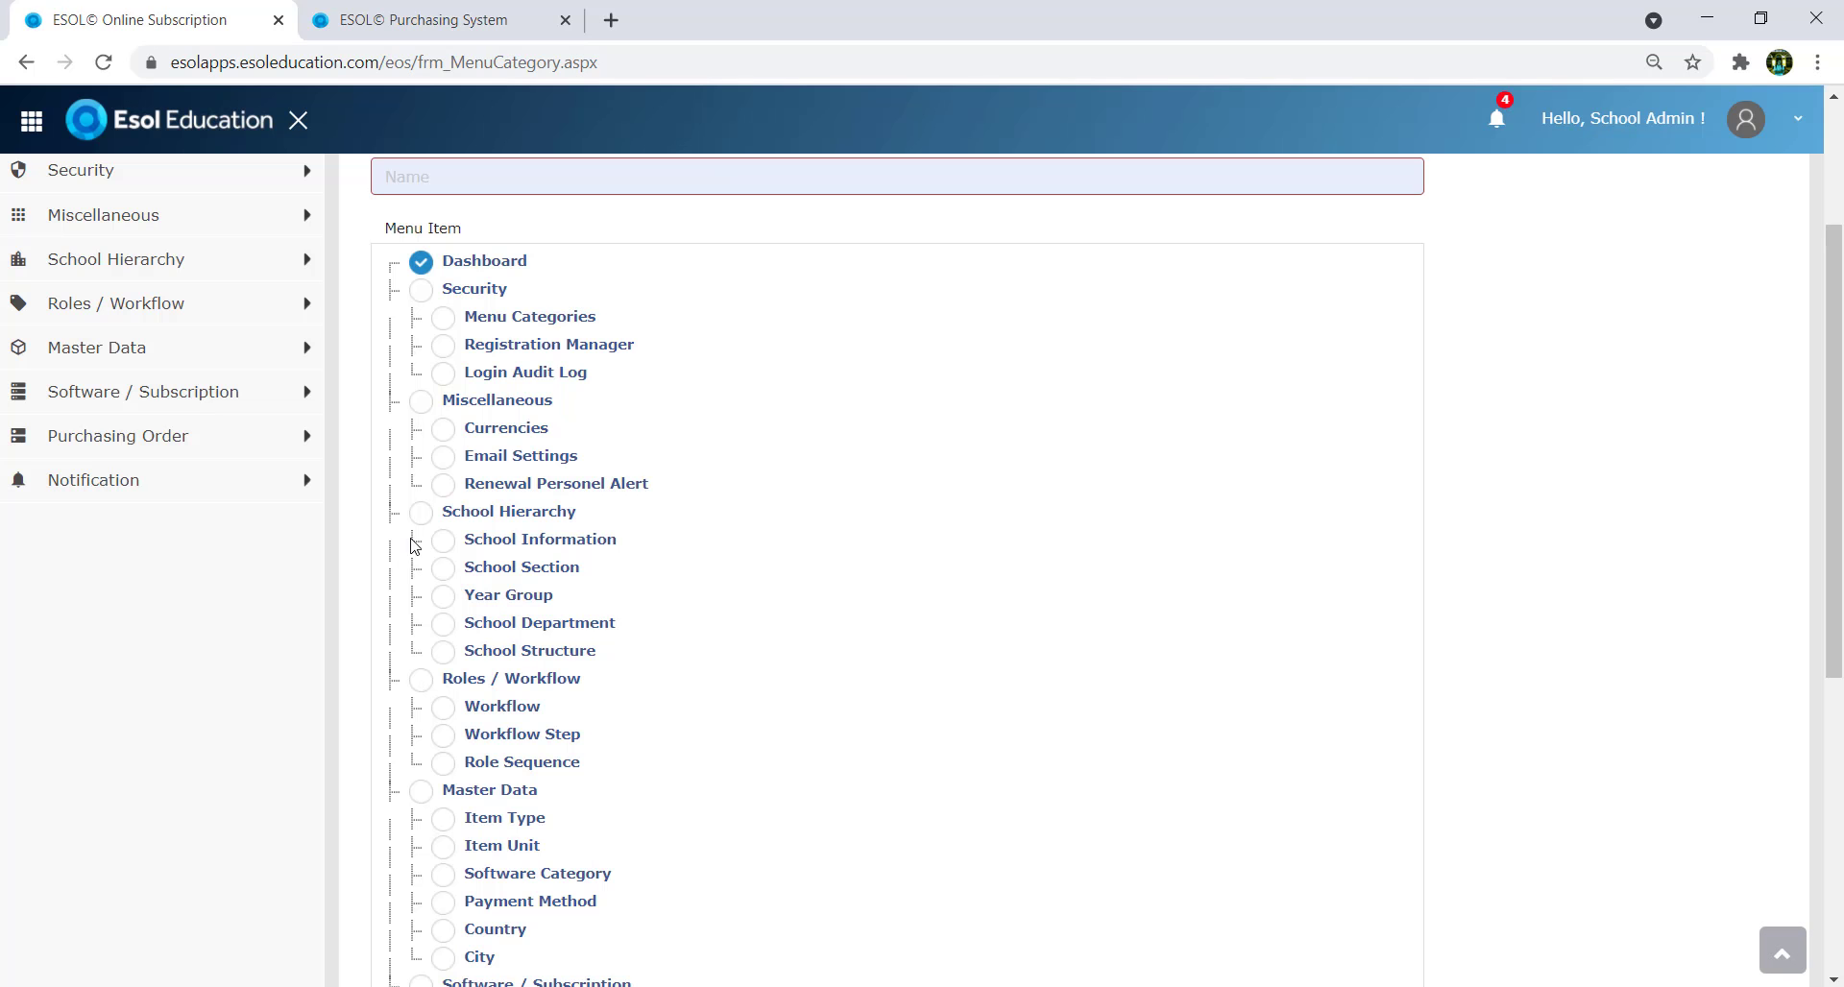
pyautogui.click(419, 292)
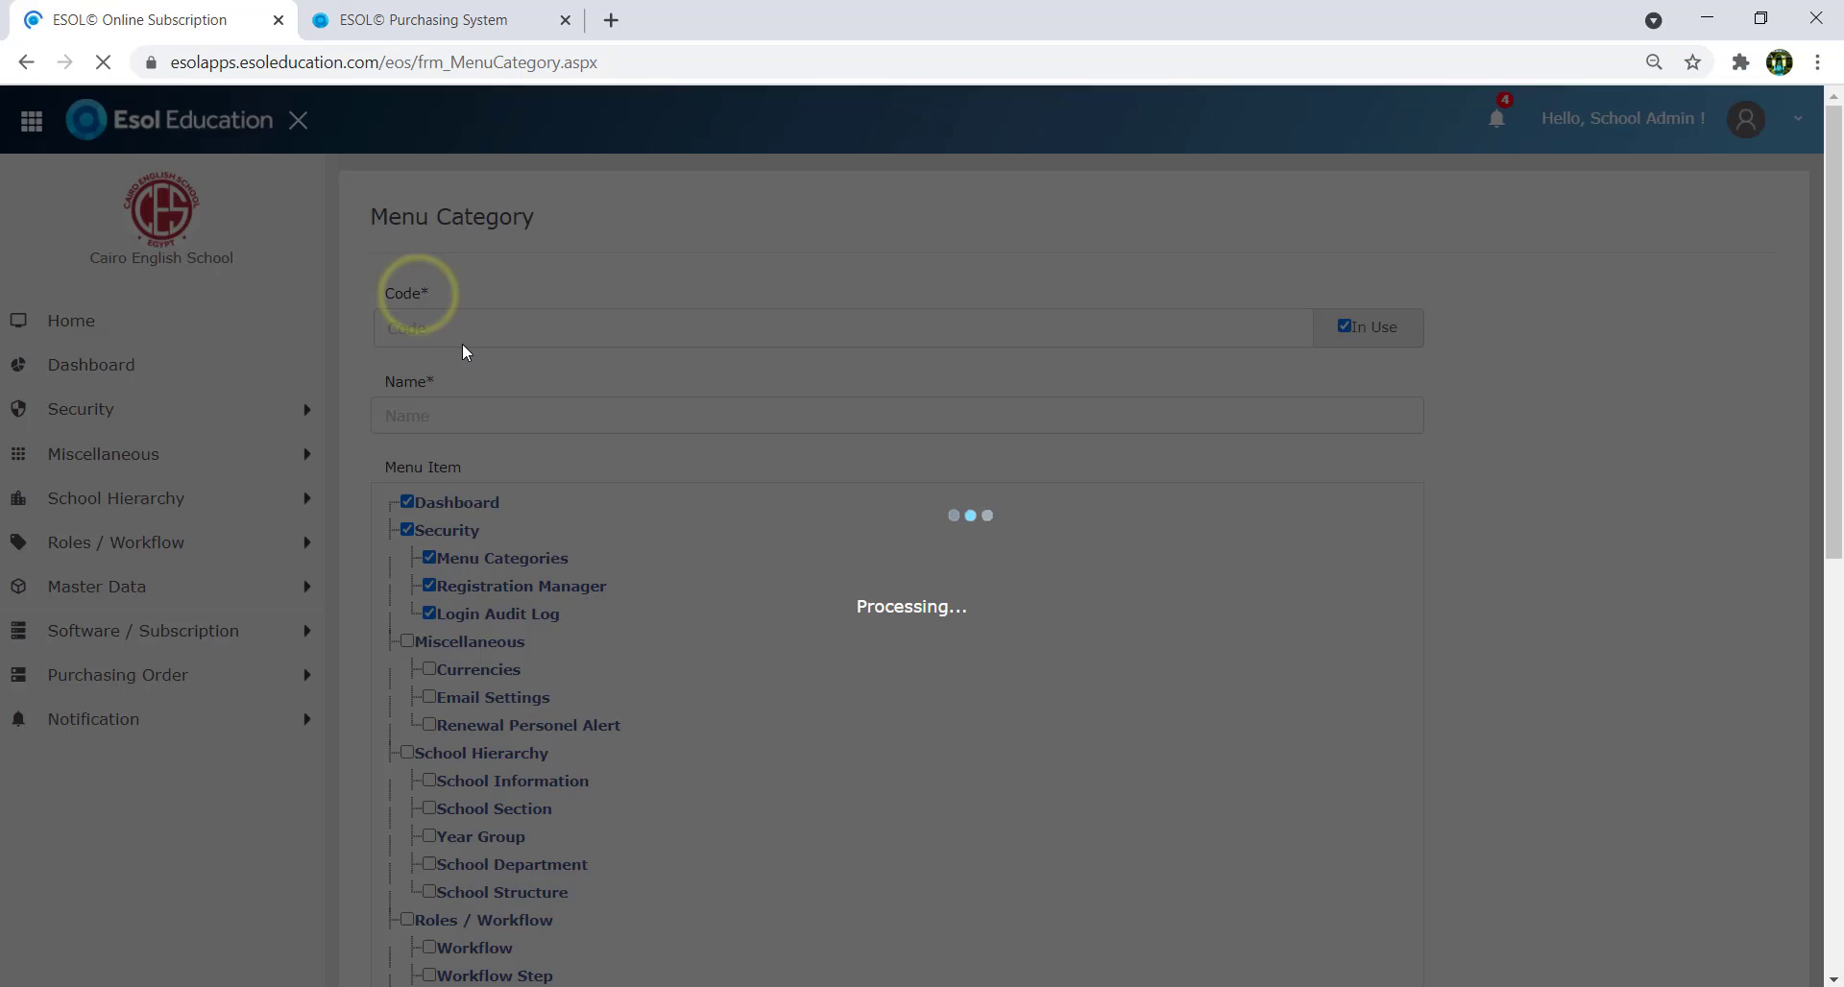
pyautogui.scroll(-2, 654, 488)
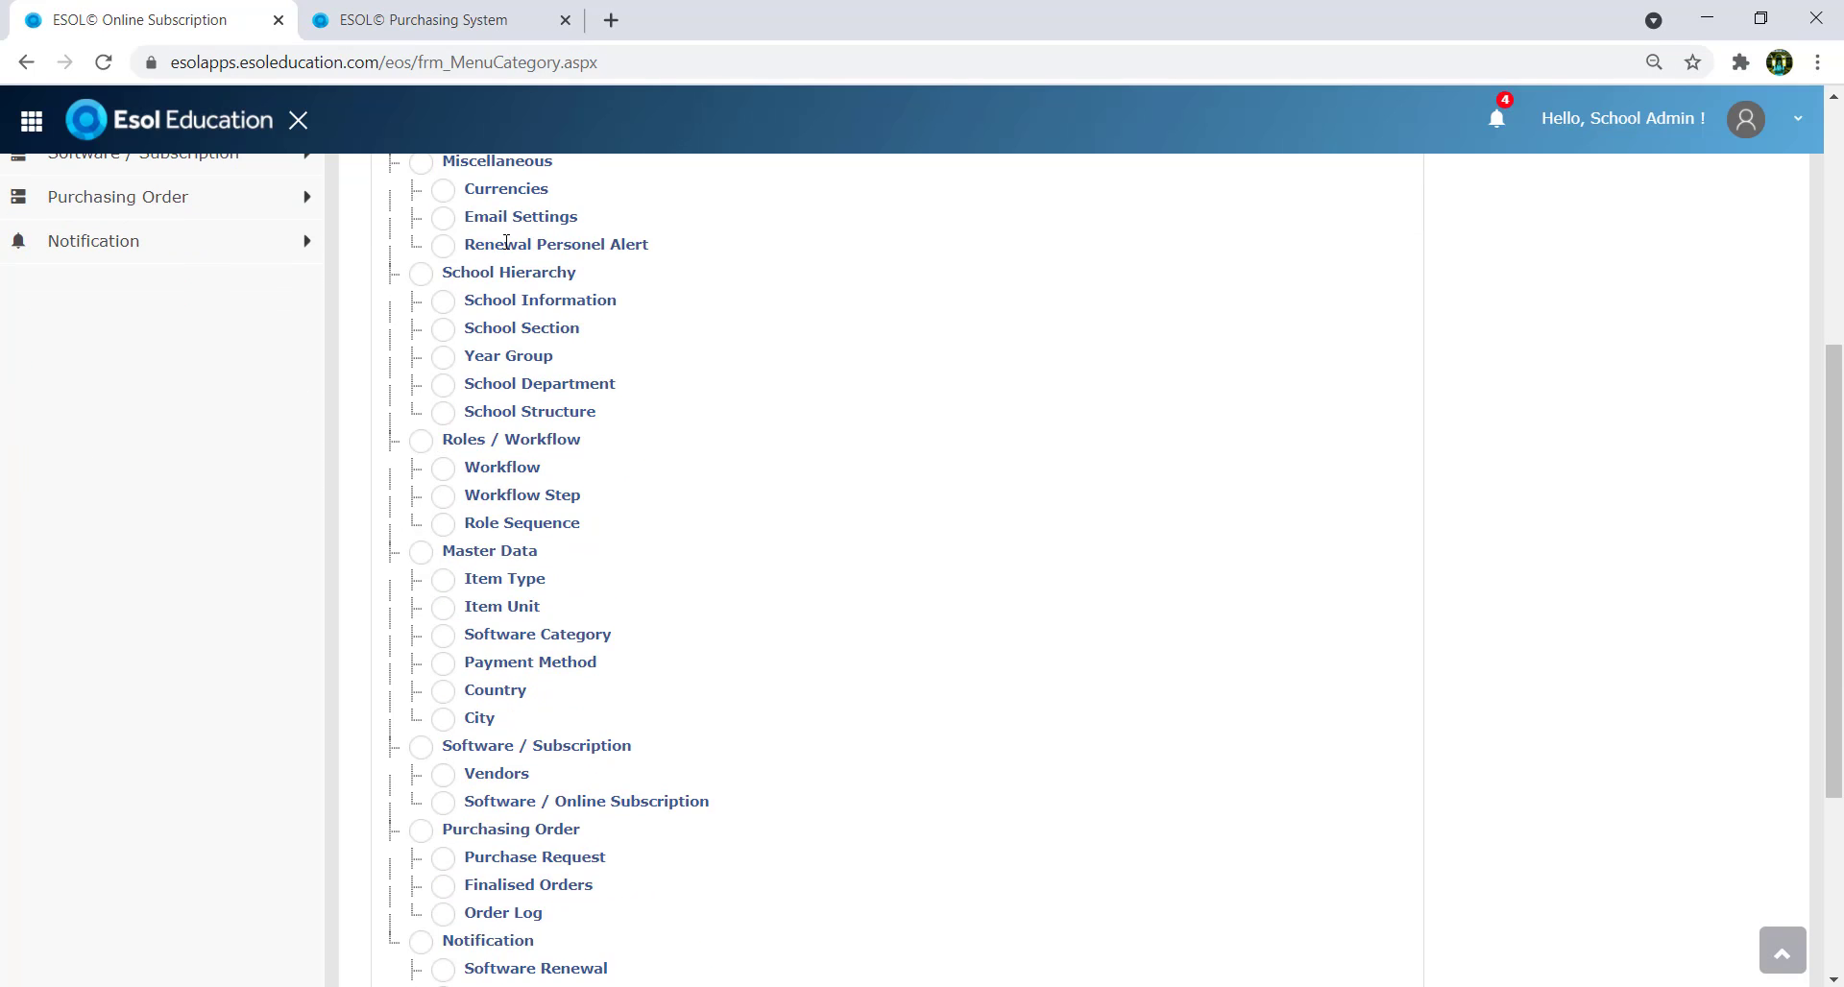
pyautogui.scroll(1, 496, 232)
pyautogui.click(420, 283)
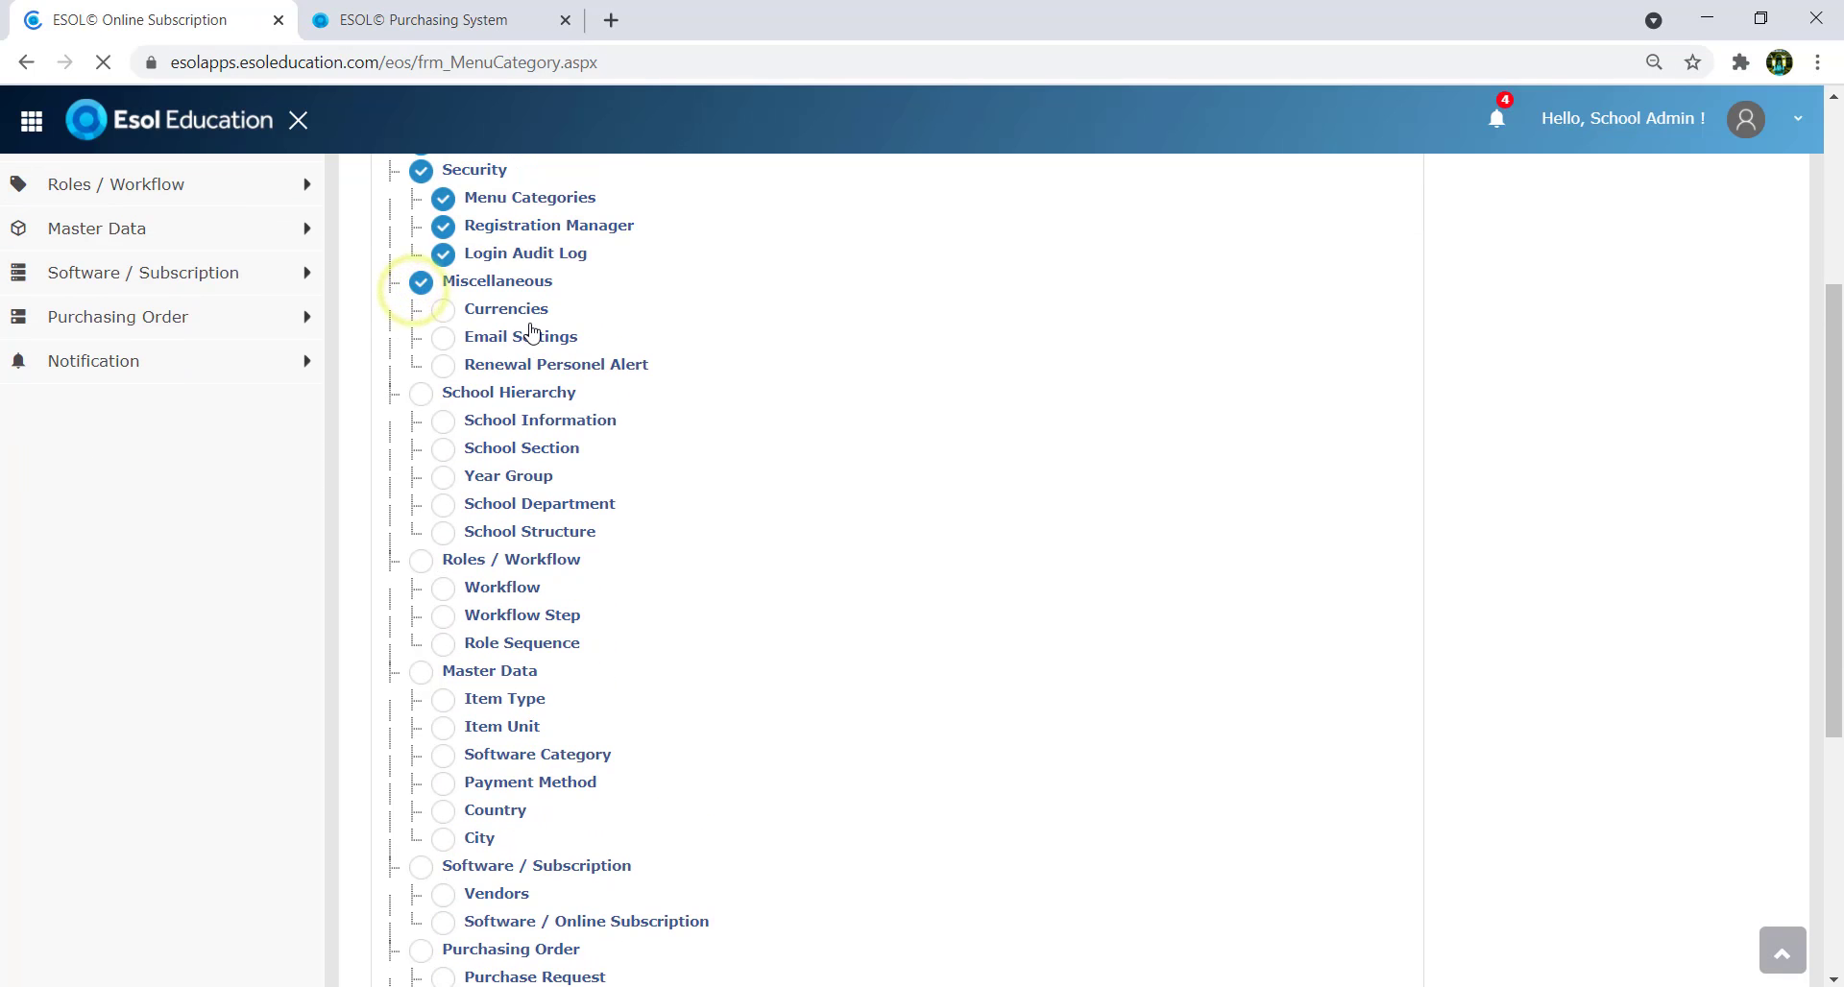
pyautogui.scroll(4, 488, 357)
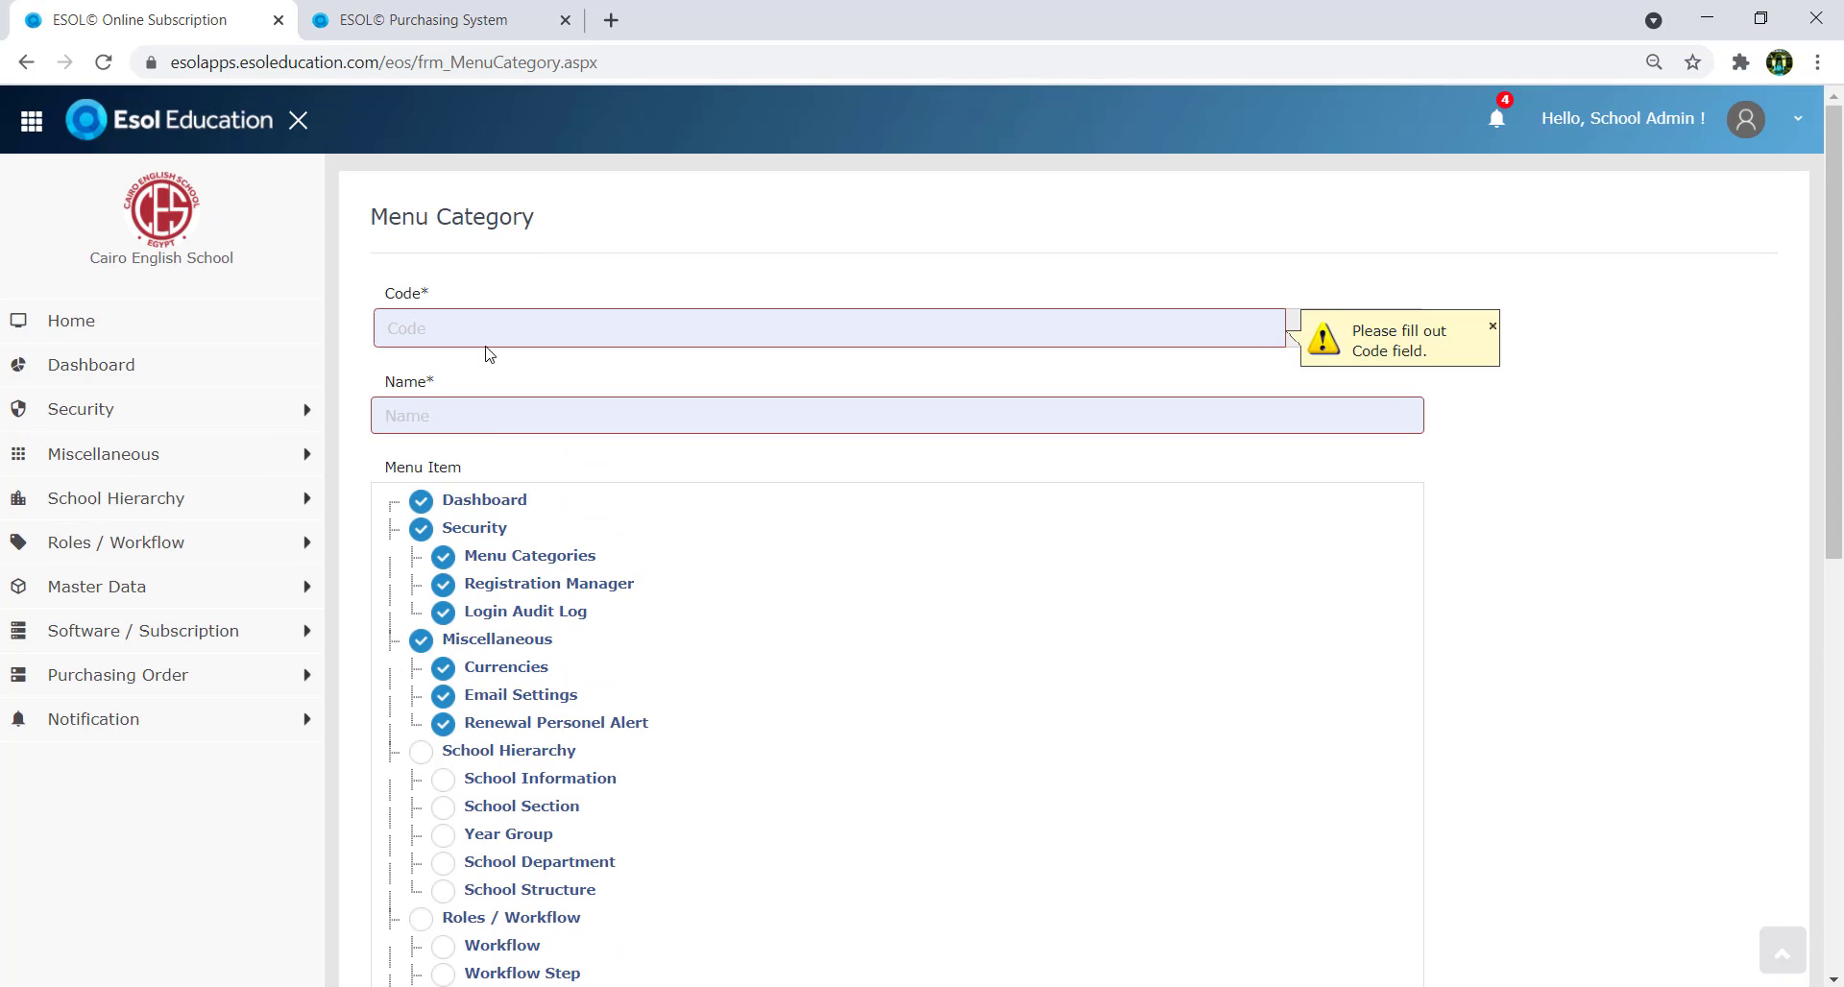
# Look through the rest of the new category's menu item tree and return to the list without submitting.
pyautogui.scroll(-8, 765, 589)
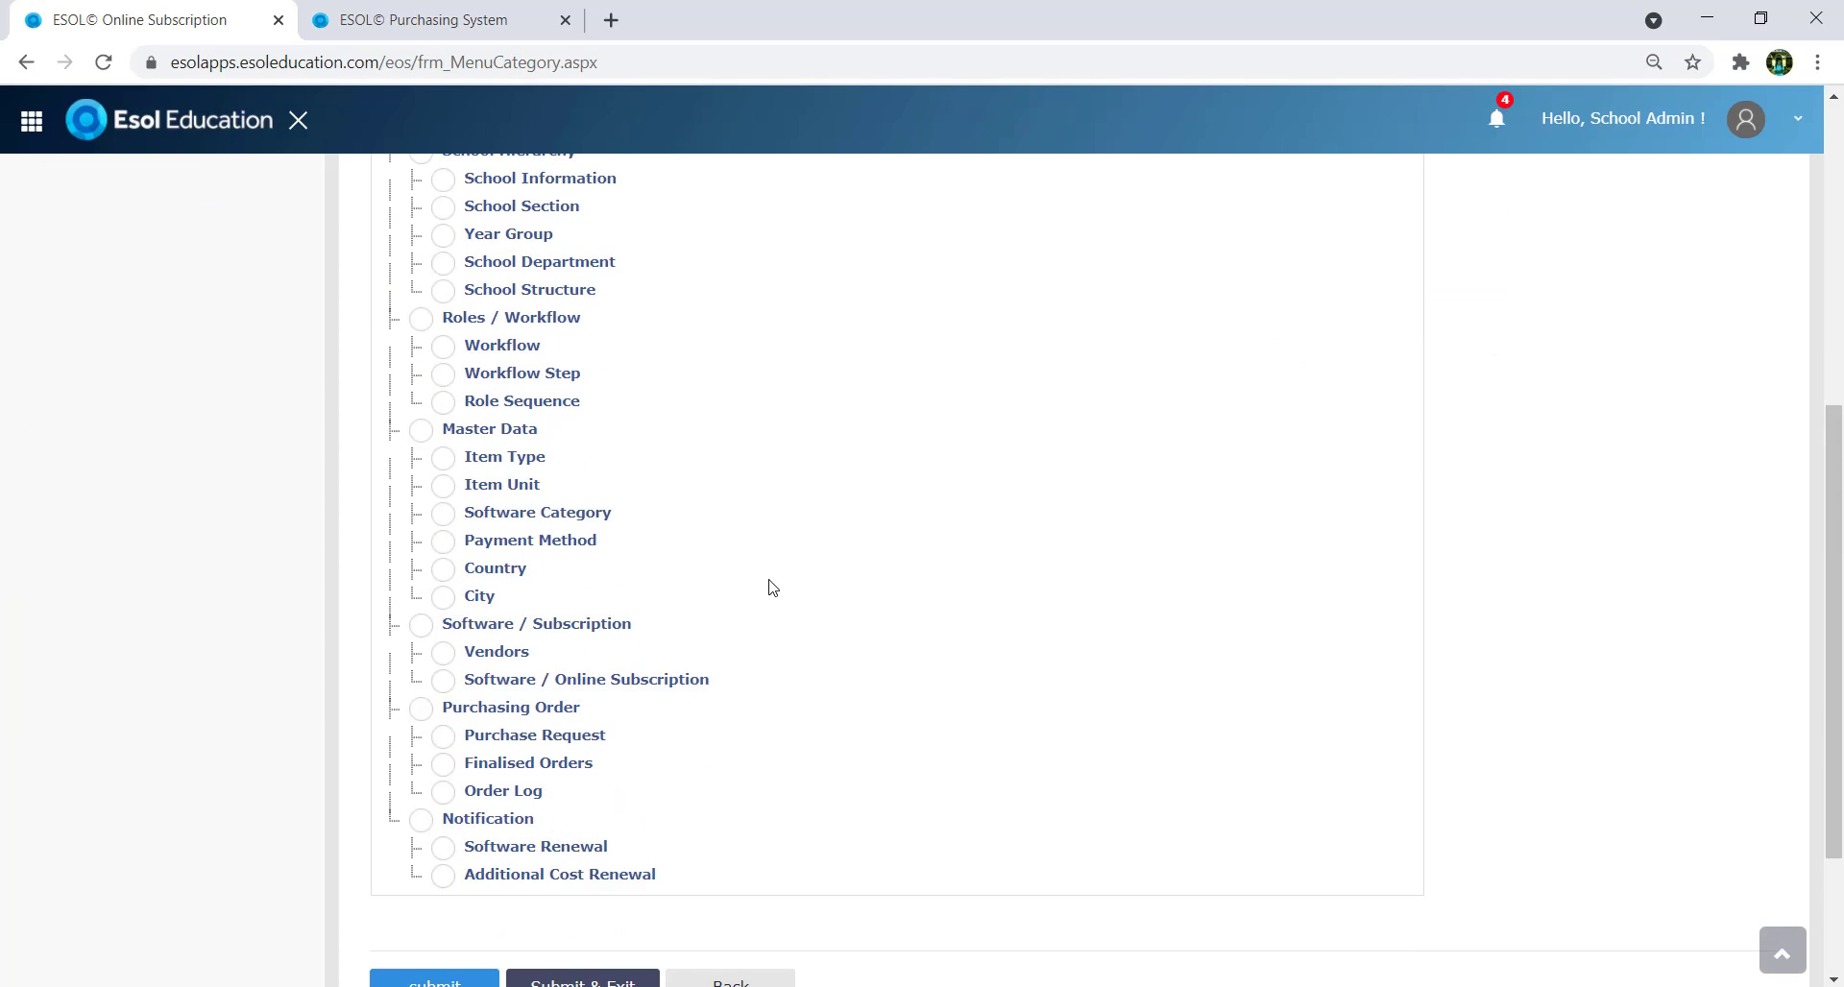
pyautogui.scroll(9, 811, 679)
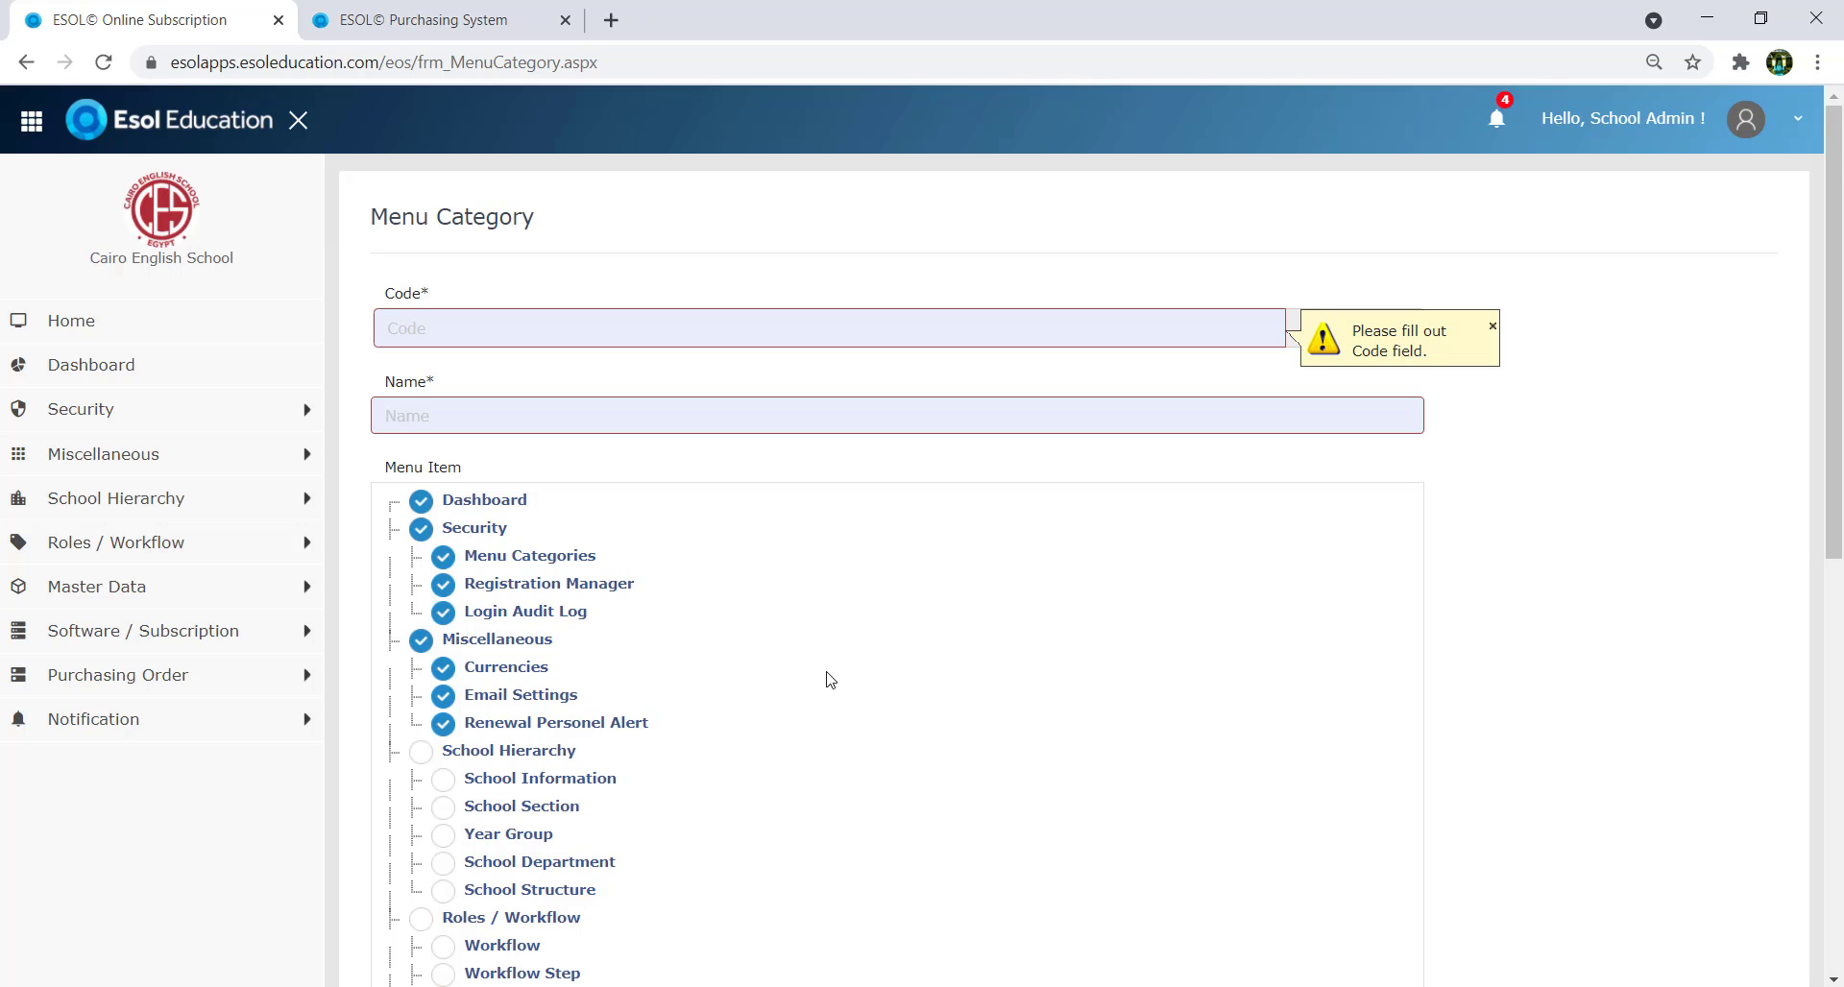
pyautogui.scroll(-8, 829, 680)
pyautogui.click(752, 761)
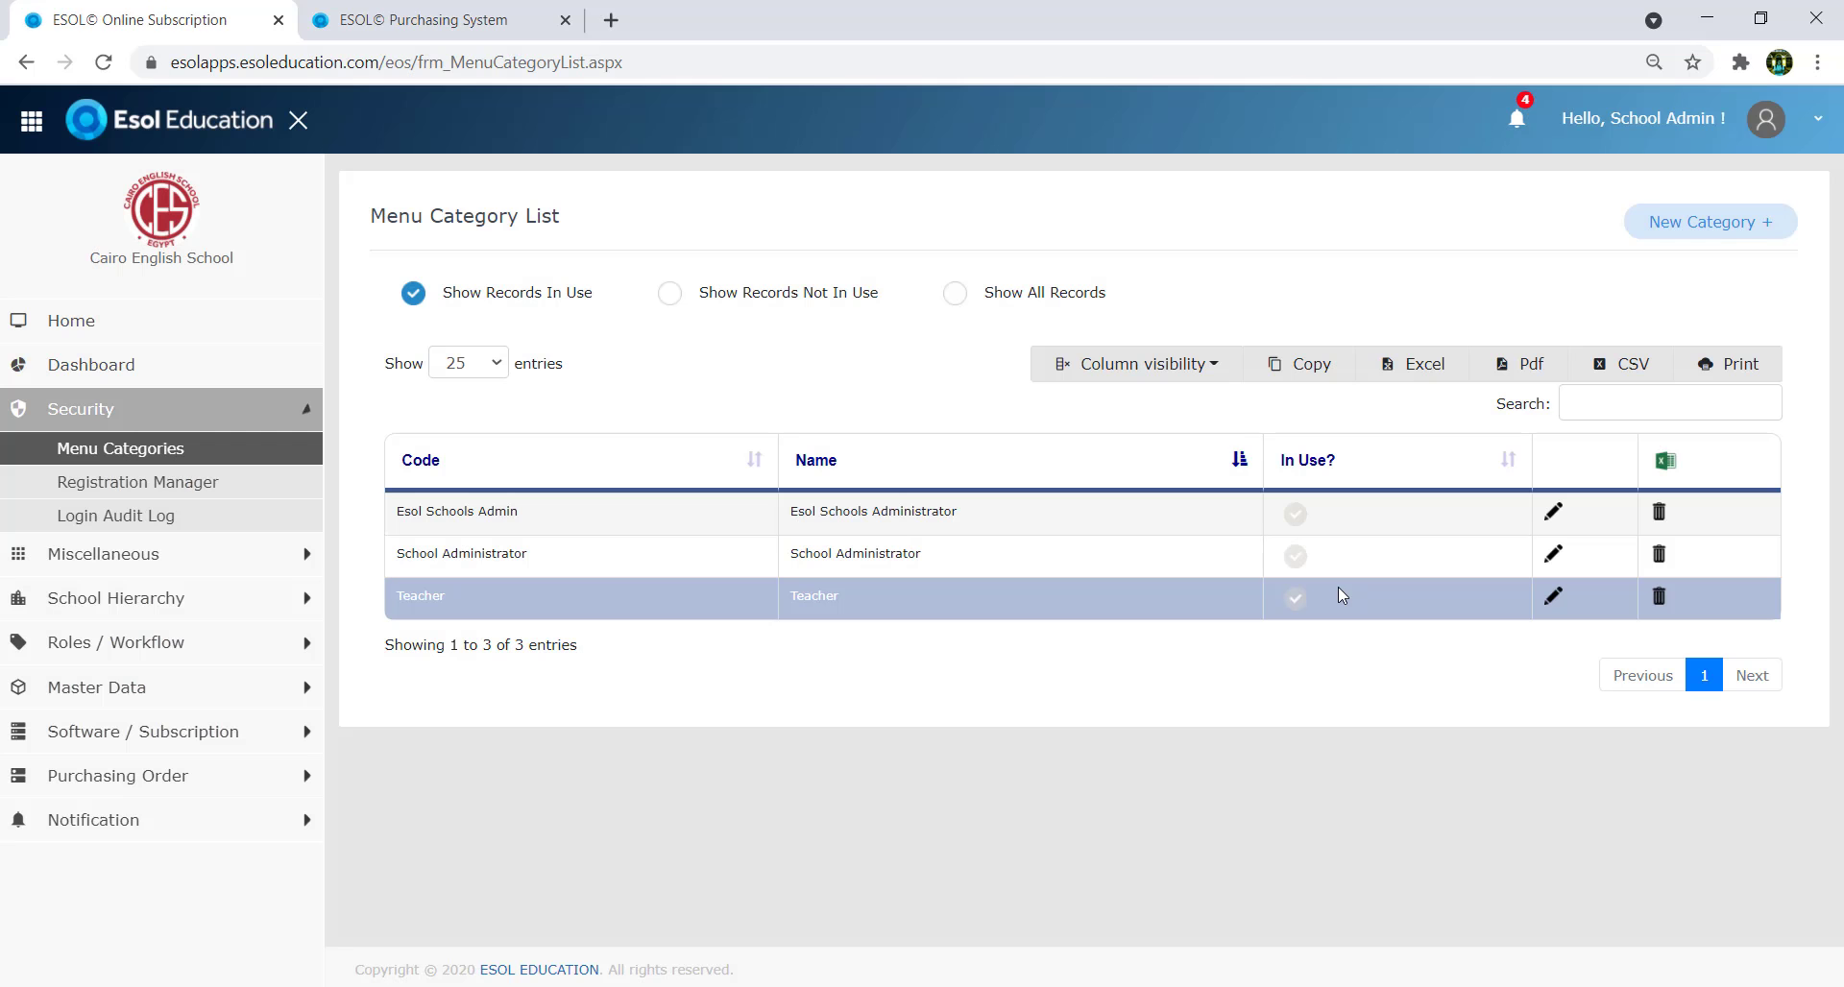
# Open the Teacher category for editing, review its assigned menu items, and return to the Menu Category List.
pyautogui.click(1553, 594)
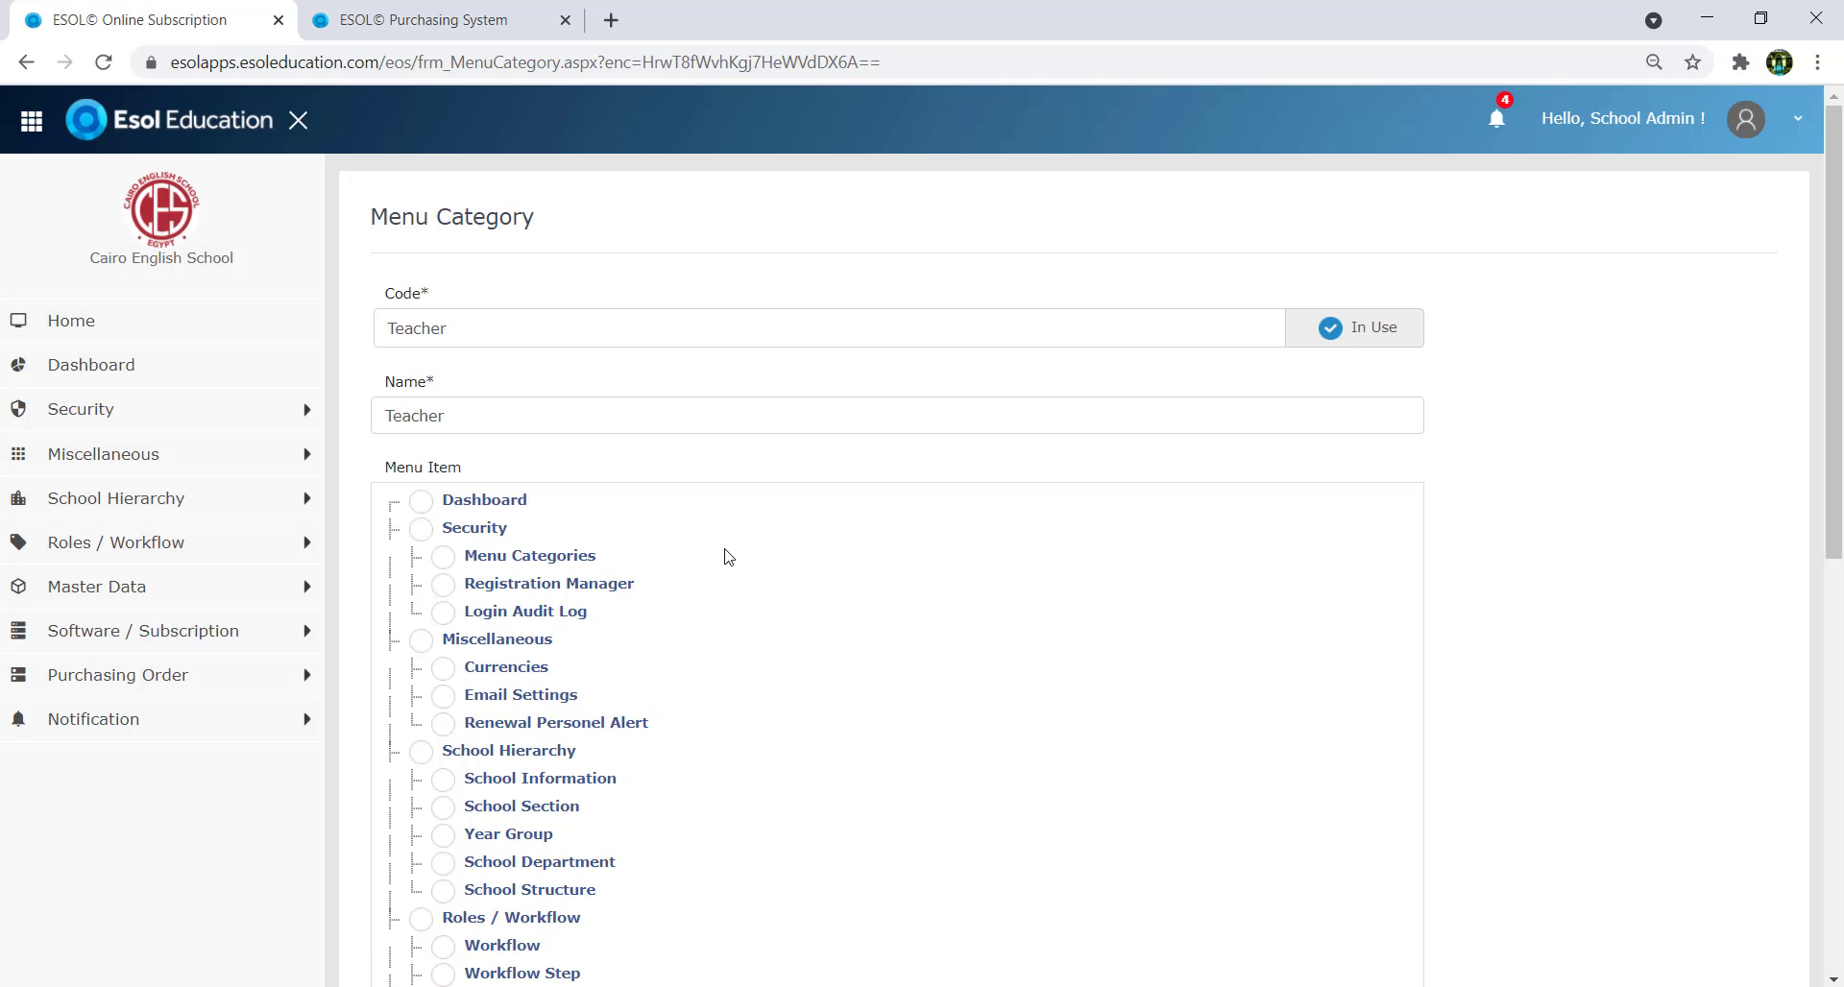
pyautogui.scroll(-3, 728, 557)
pyautogui.scroll(-5, 726, 554)
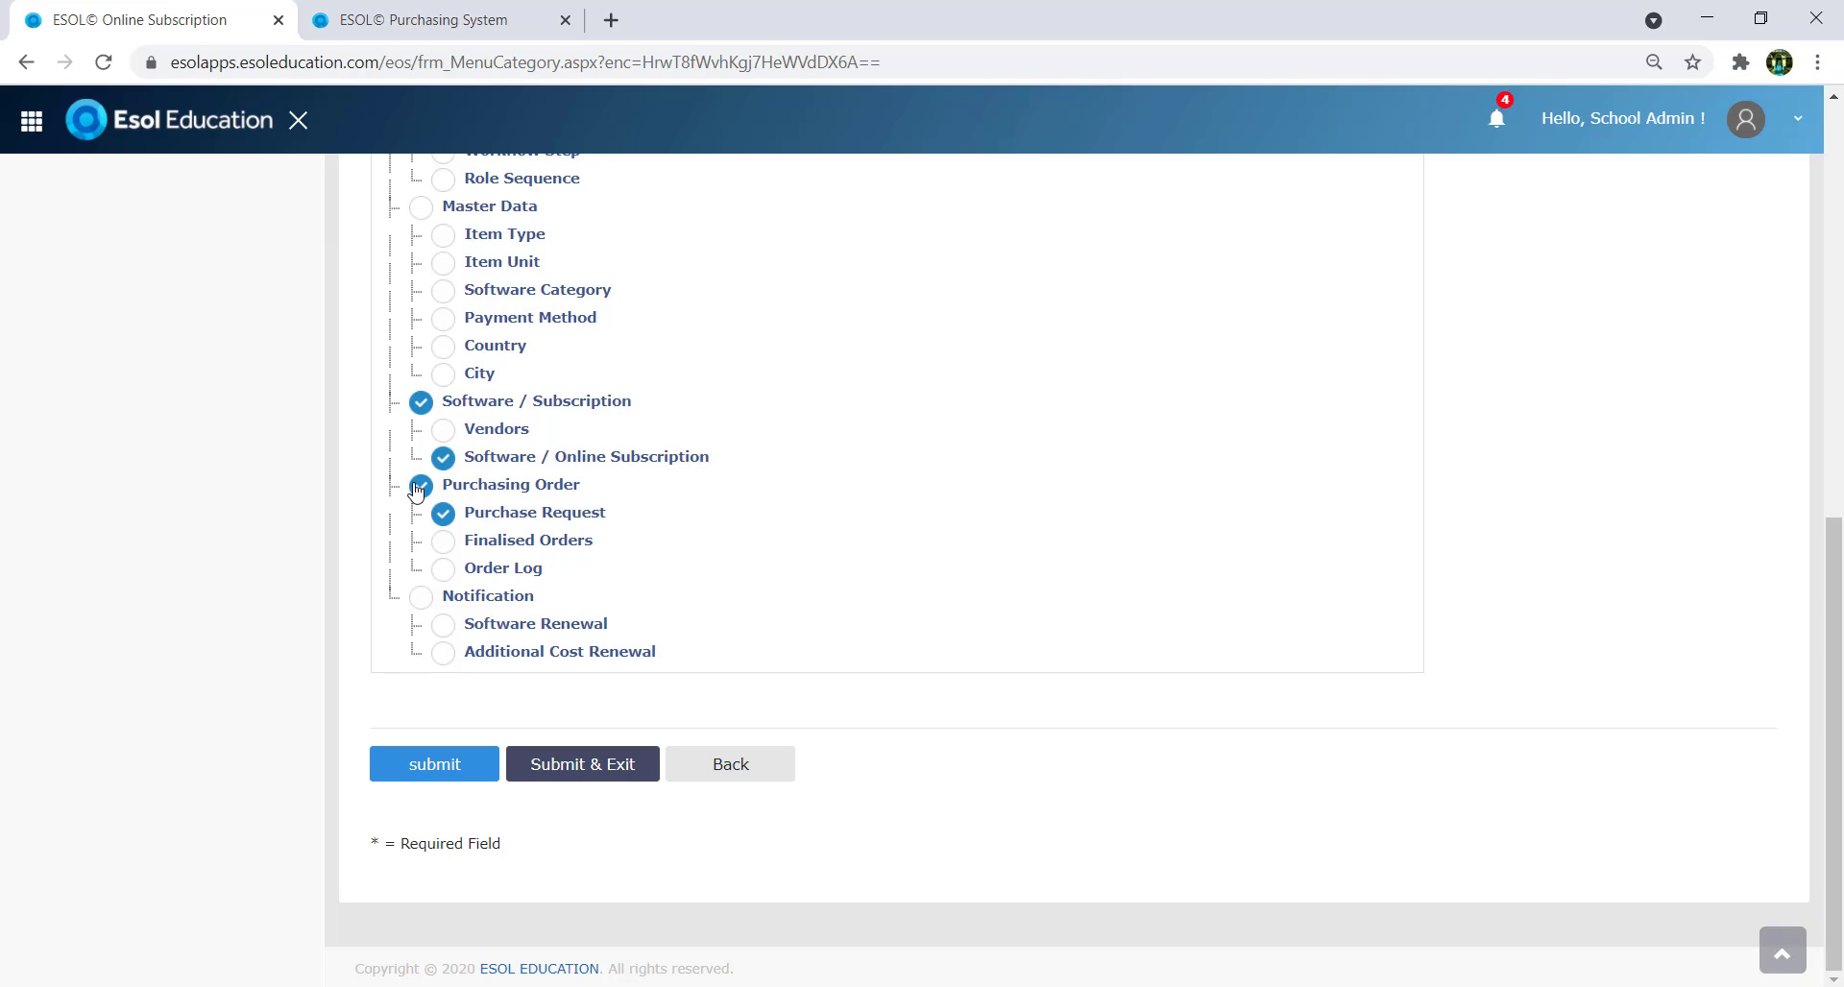
pyautogui.scroll(9, 643, 527)
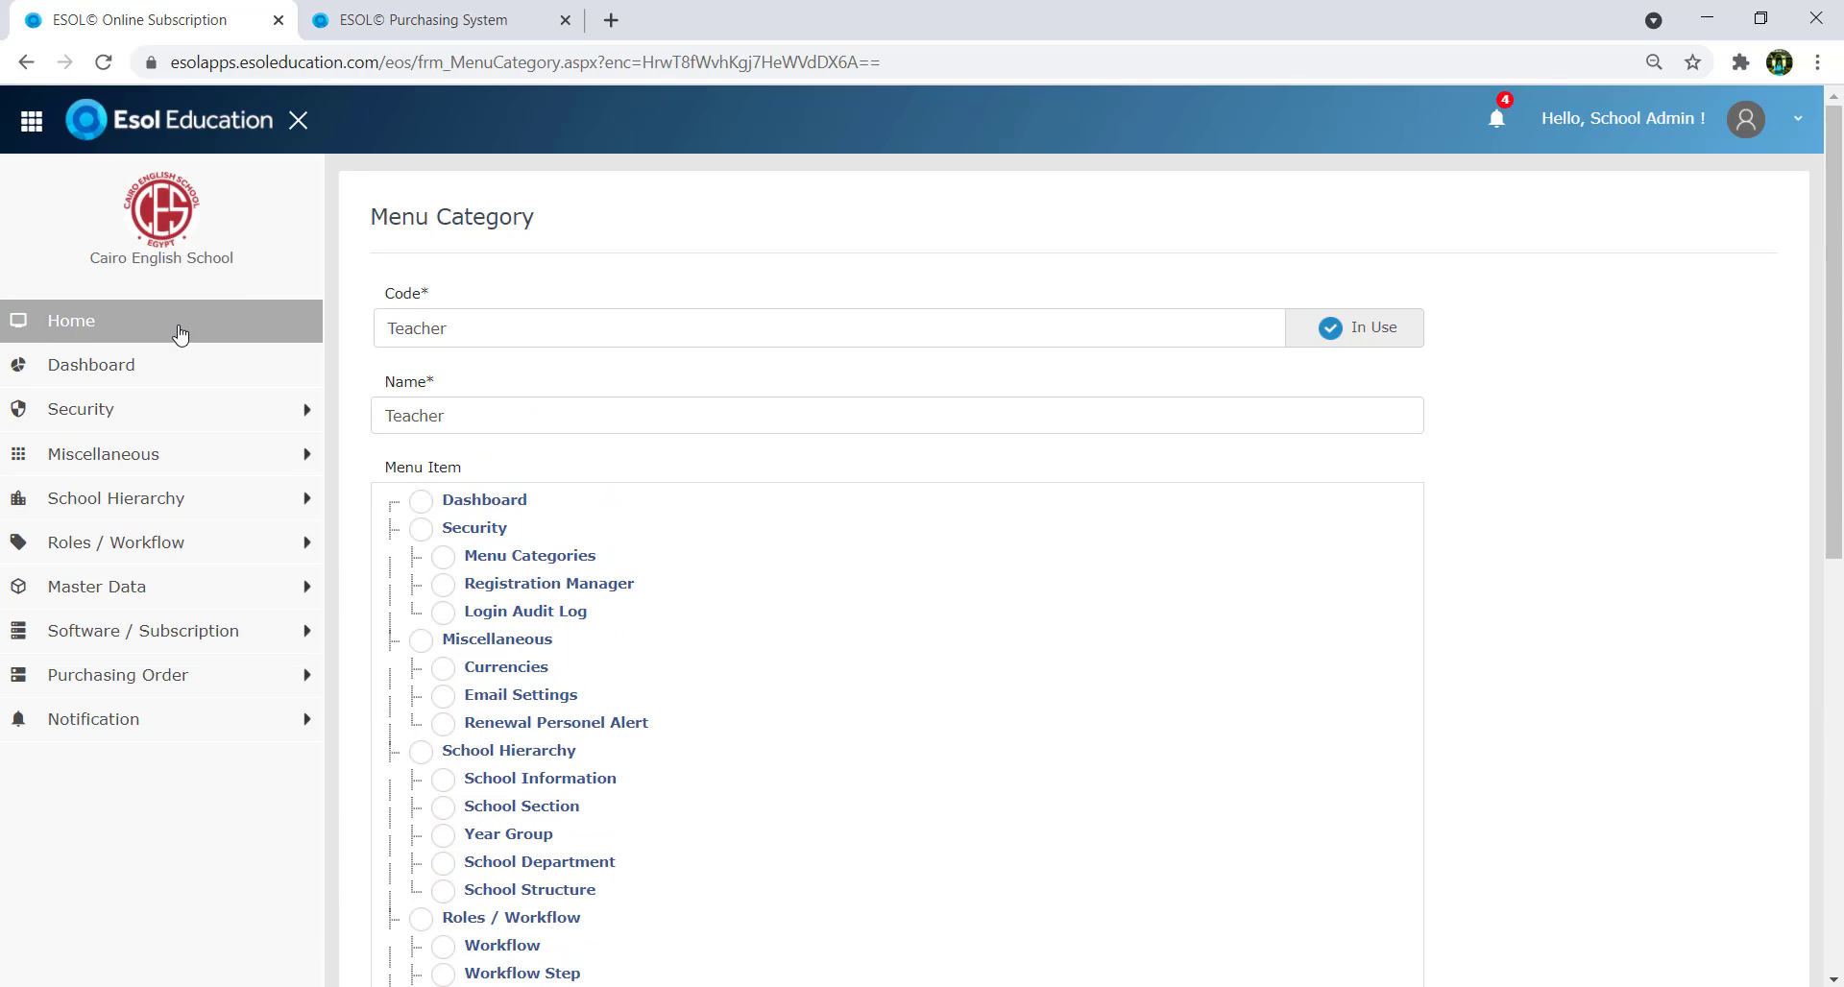
pyautogui.click(199, 412)
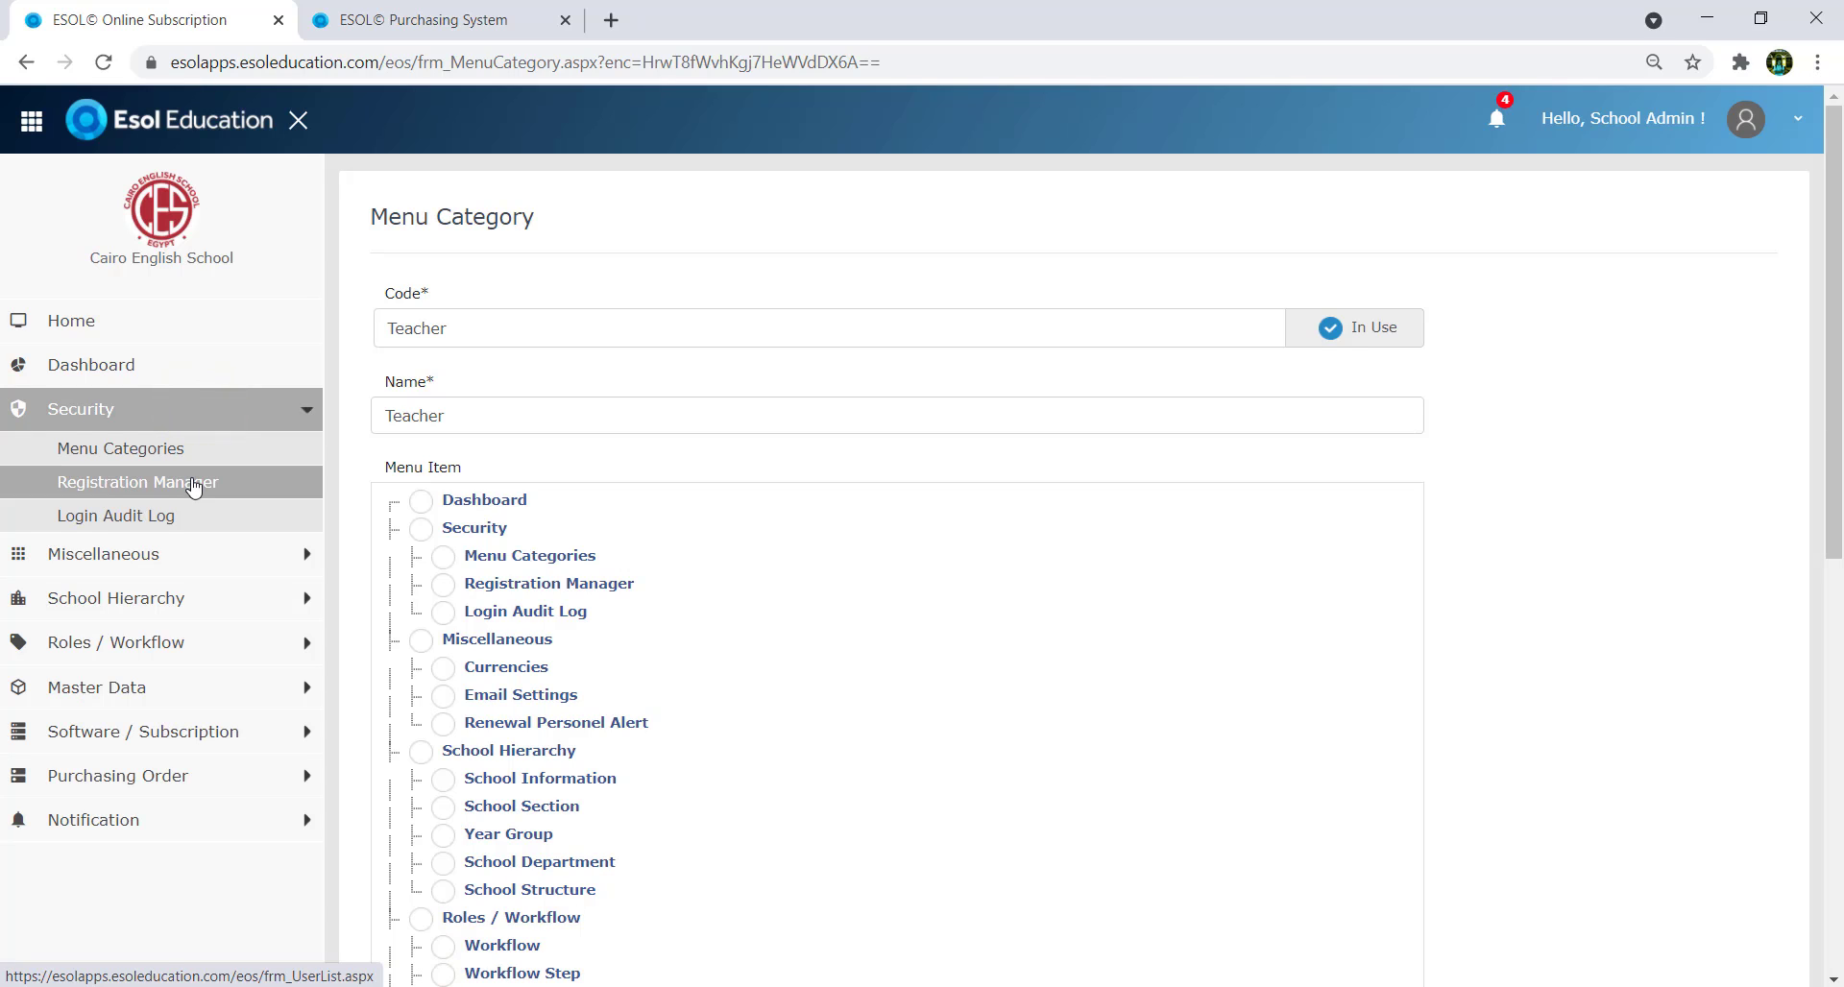
pyautogui.click(231, 445)
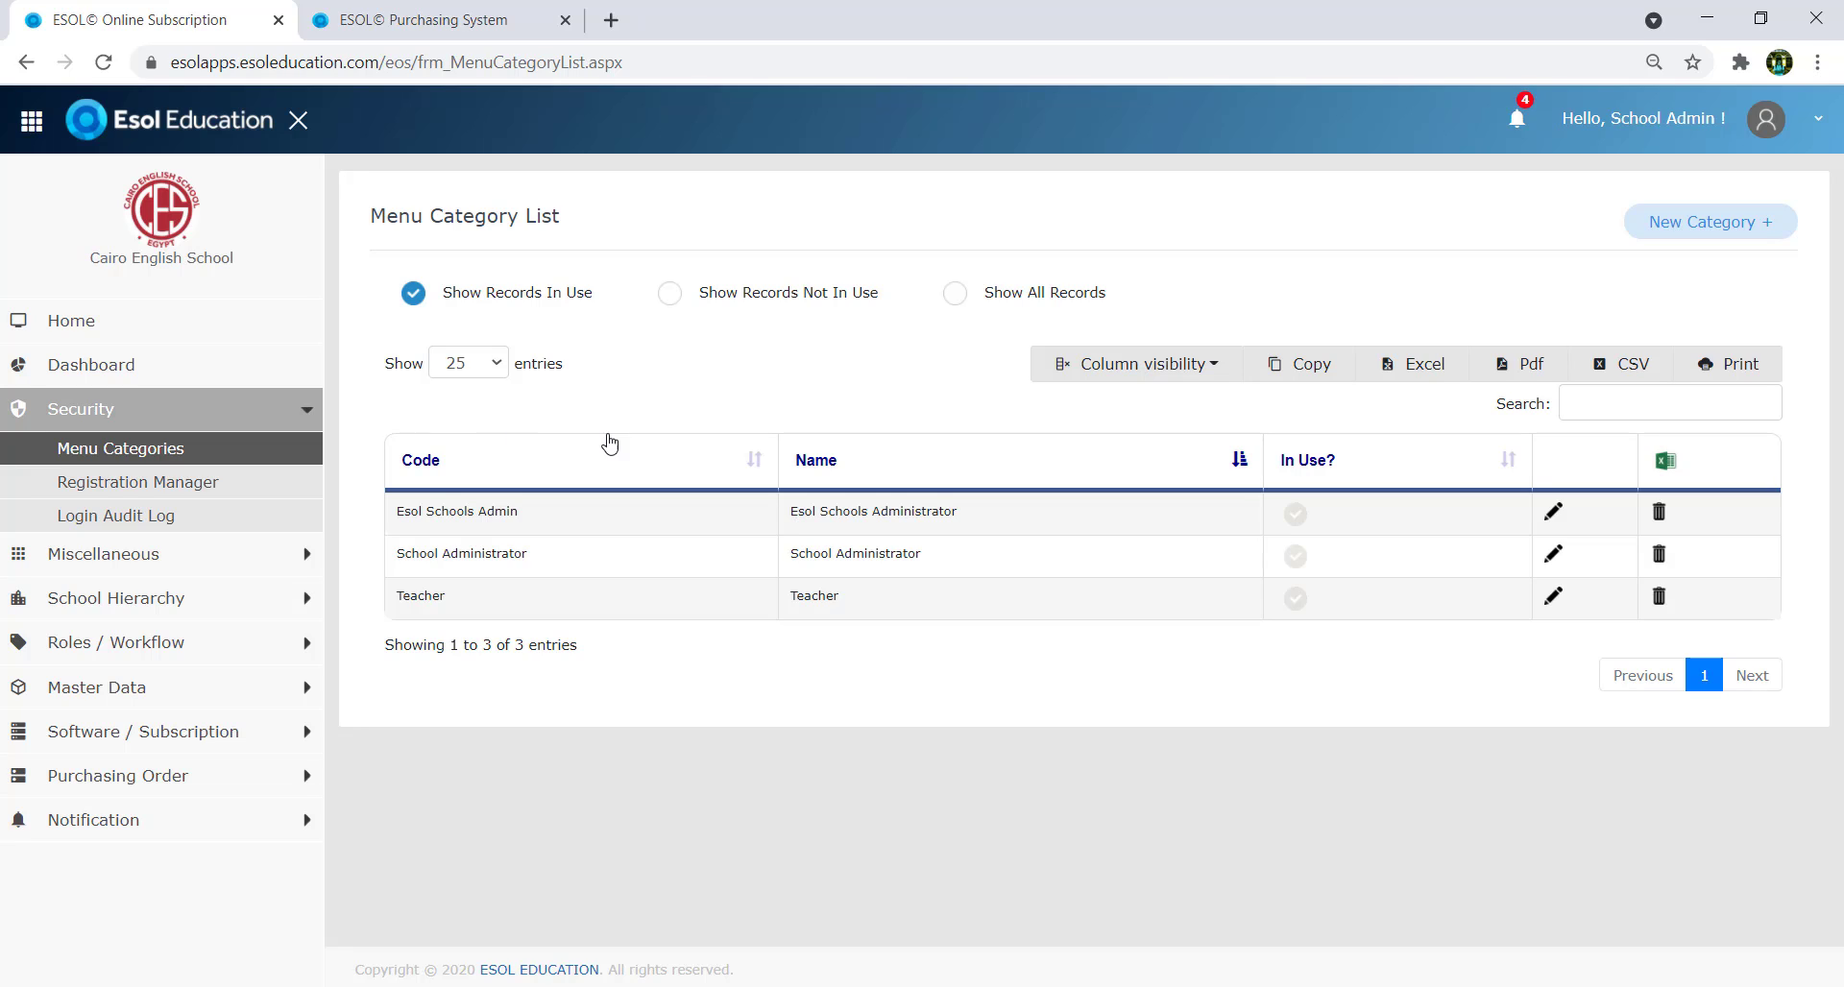
# Open the Registration Manager's User List, check the entries-per-page options, and look through the registered users.
pyautogui.click(250, 490)
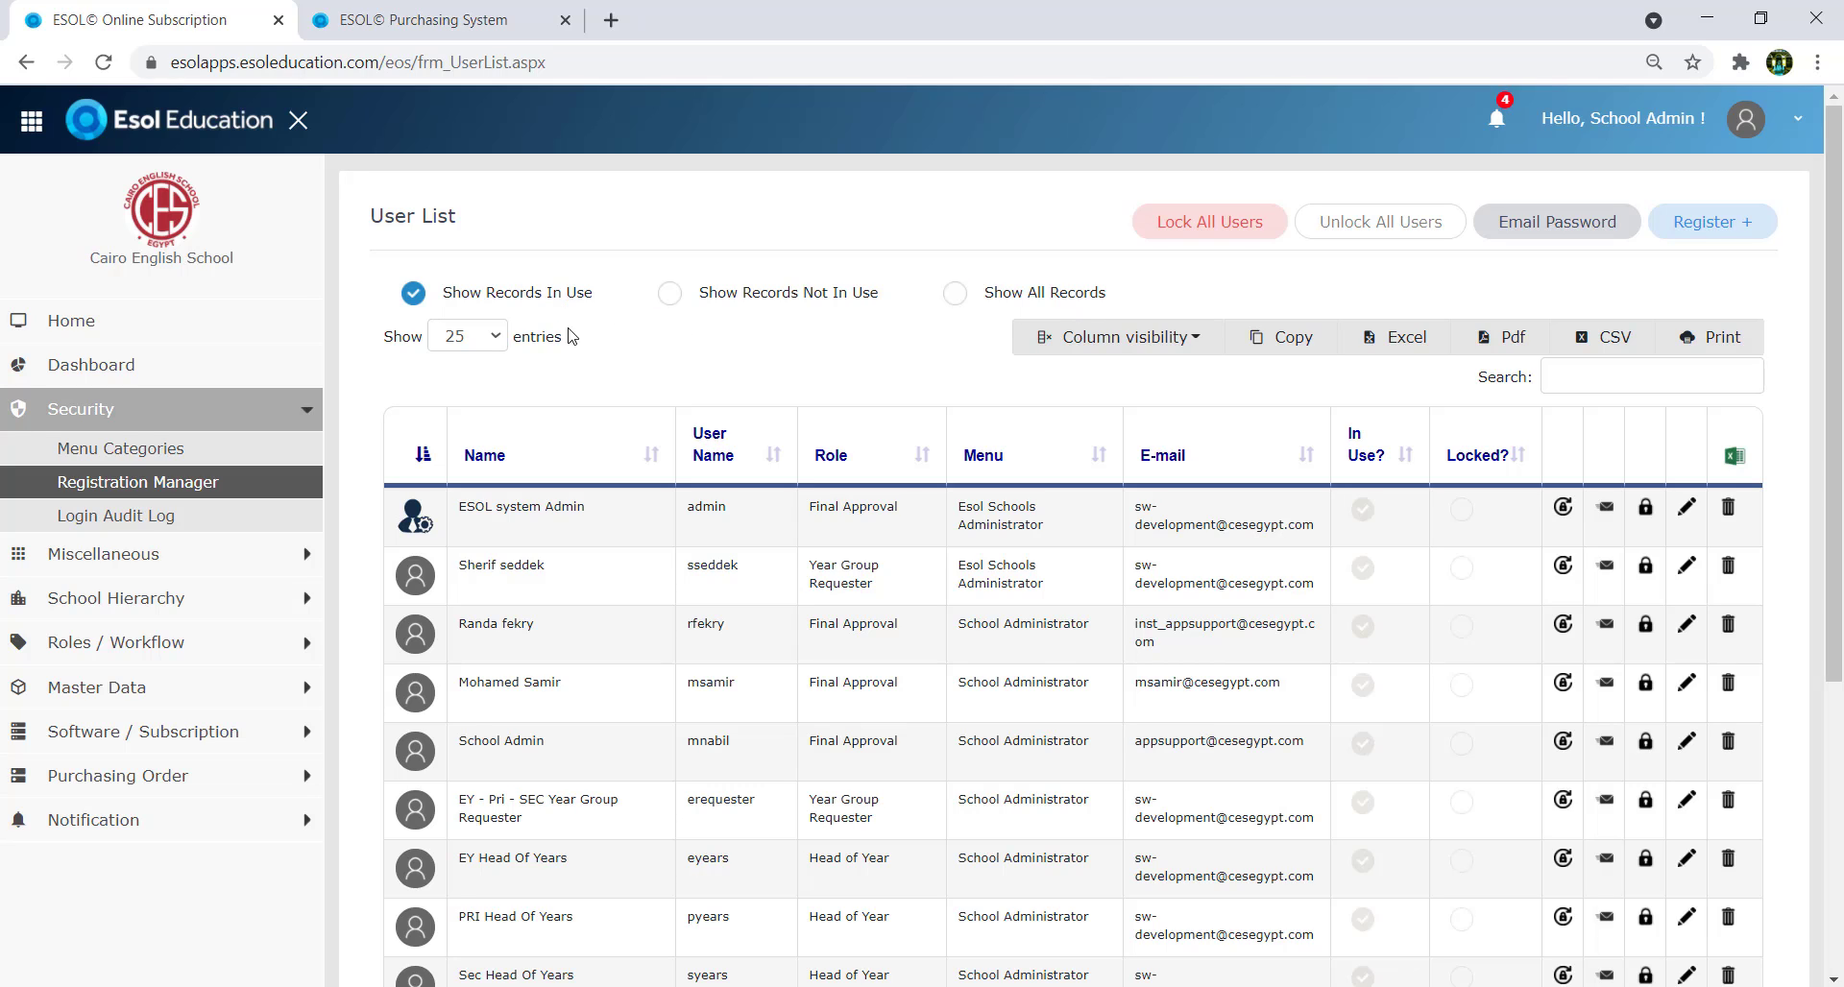
pyautogui.click(478, 340)
pyautogui.click(467, 380)
pyautogui.scroll(-5, 569, 396)
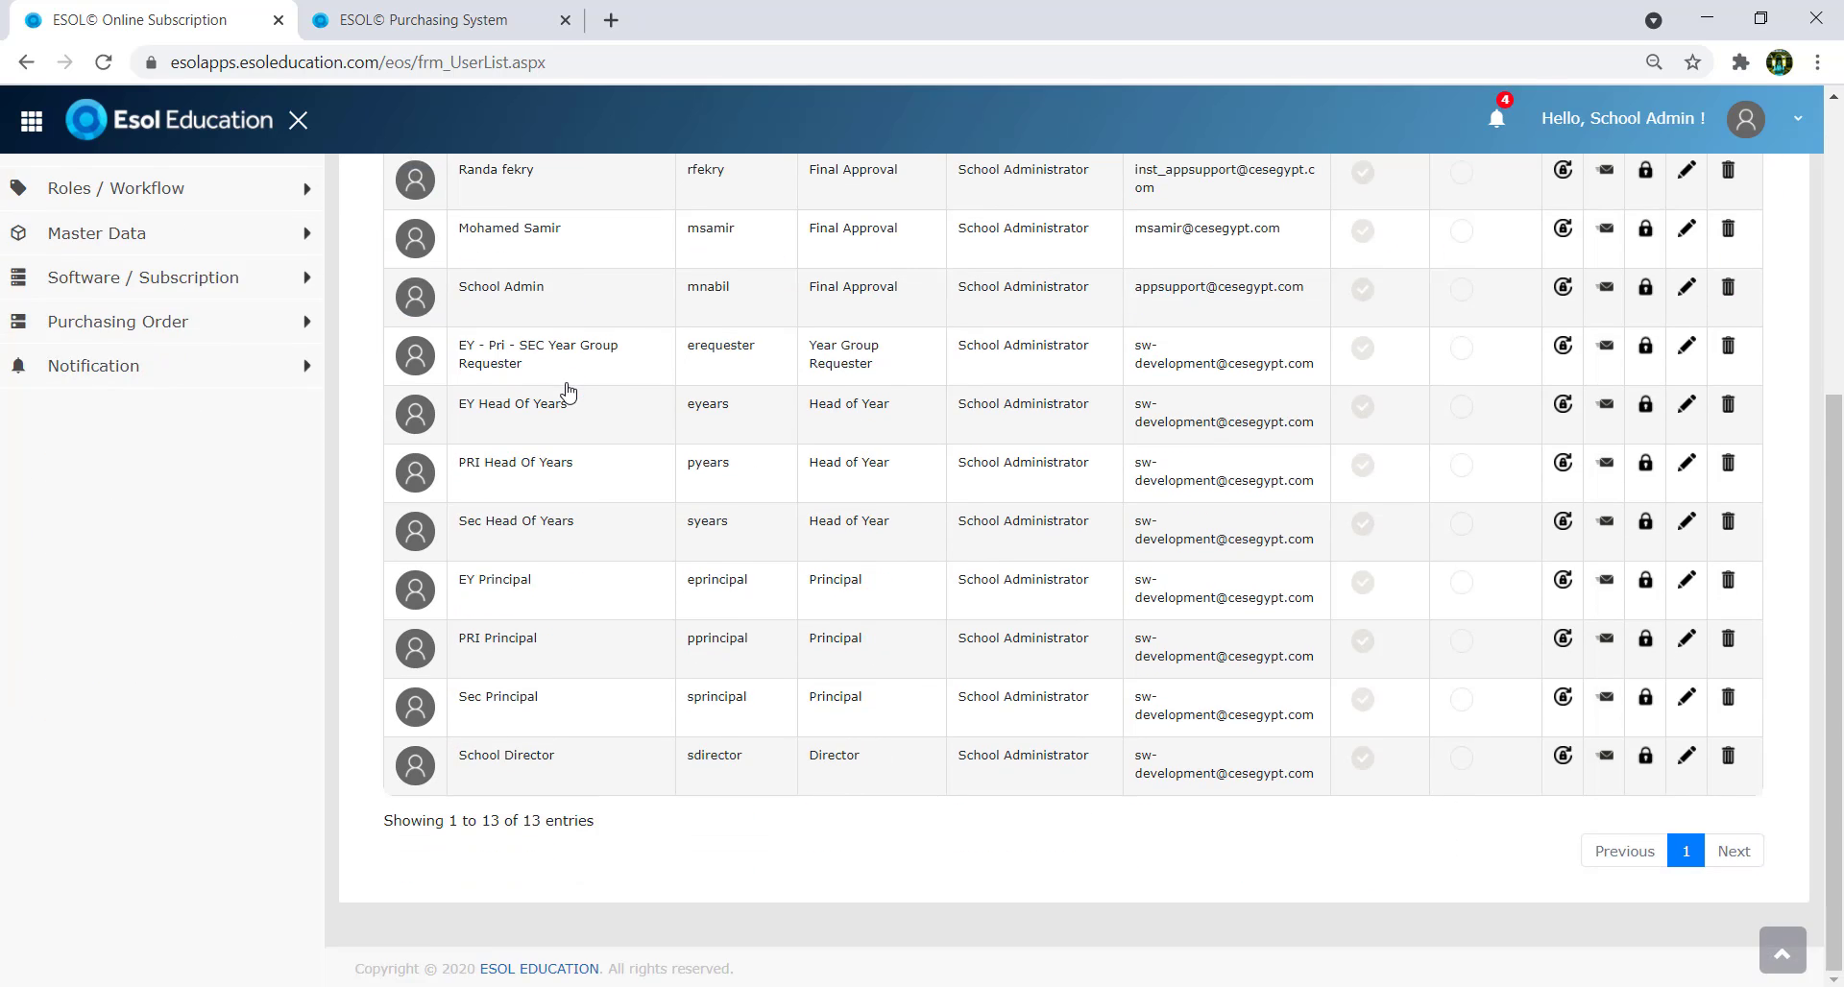
pyautogui.scroll(4, 569, 396)
pyautogui.scroll(1, 1410, 466)
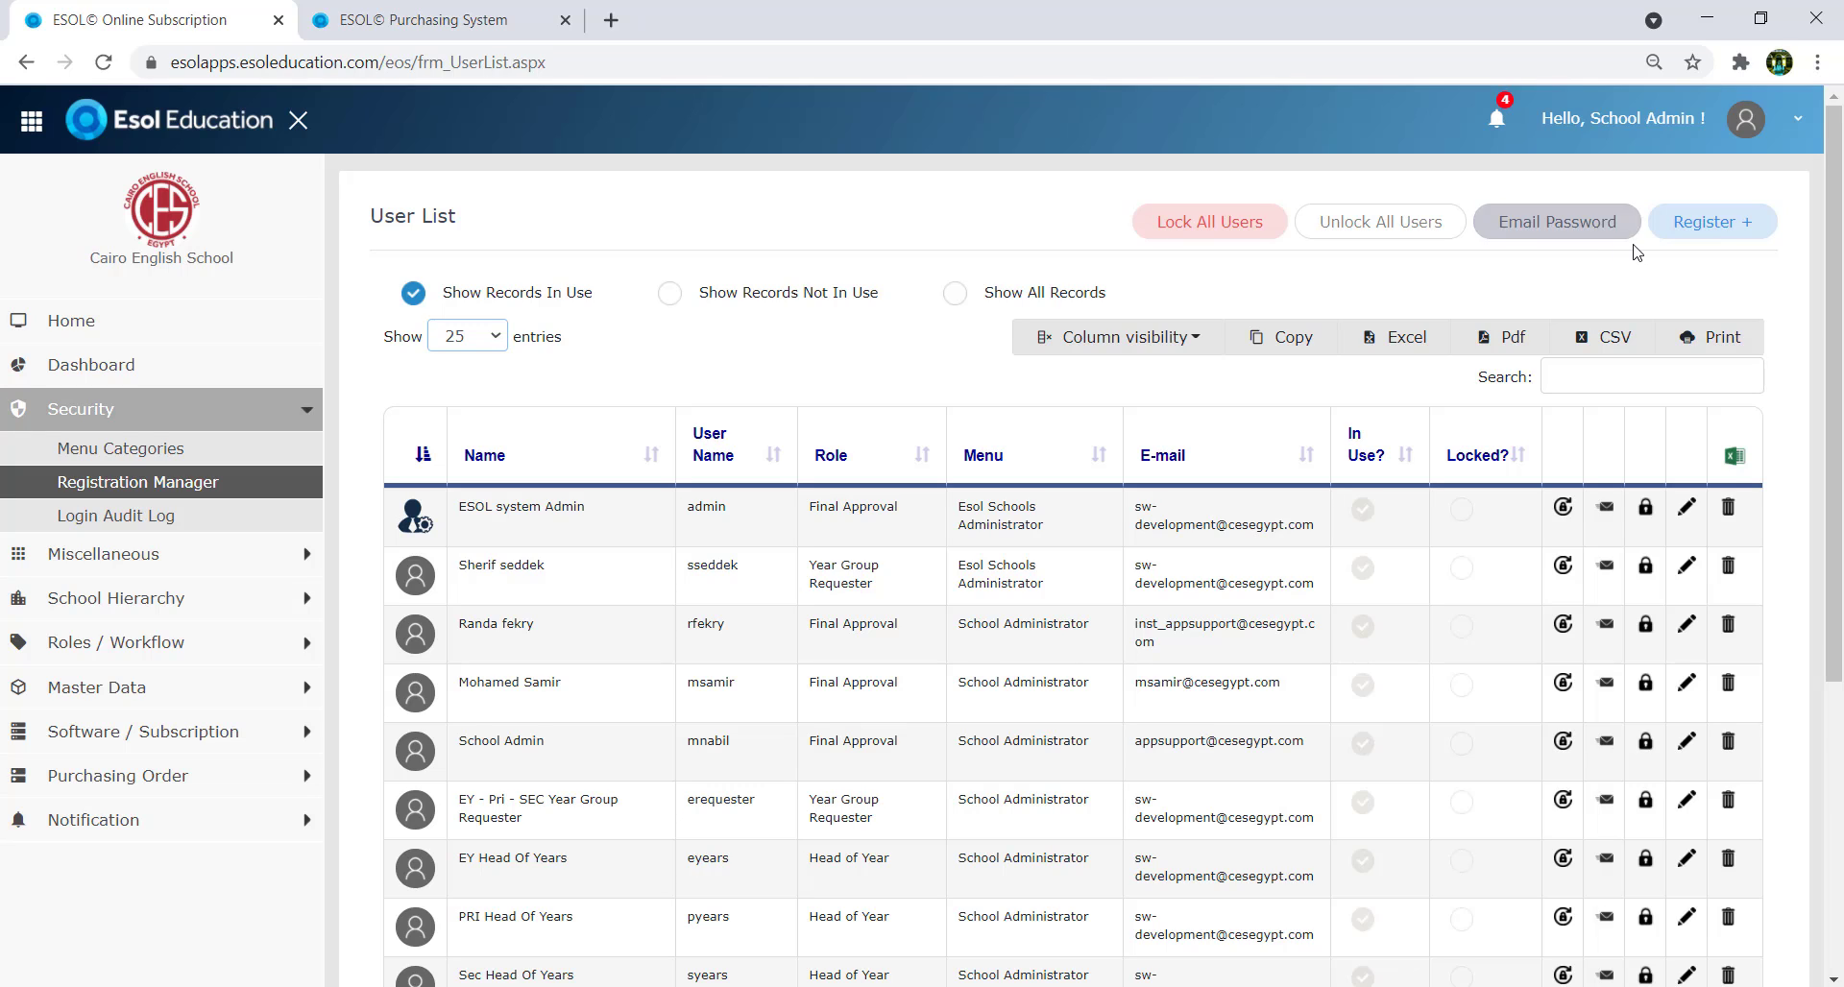
# Open the registration form for a new user and view the First Name field and the available Workflow options.
pyautogui.click(1726, 225)
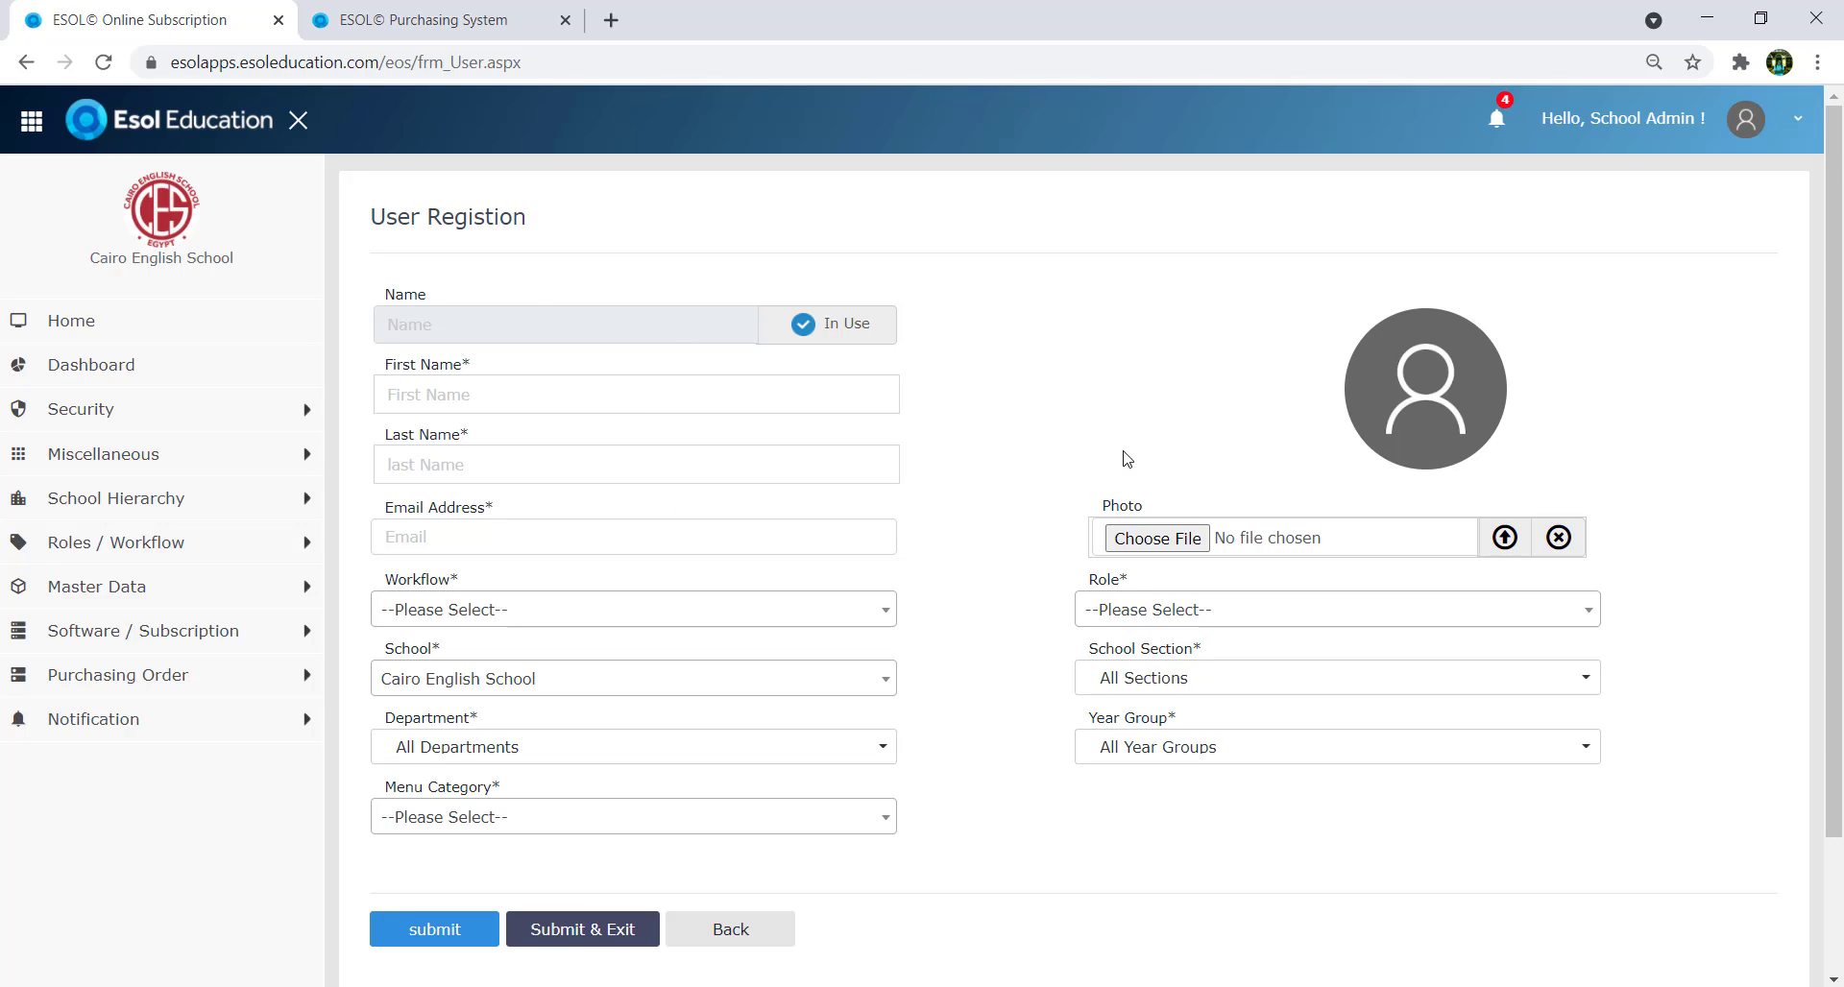
pyautogui.click(506, 373)
pyautogui.click(1256, 206)
pyautogui.click(666, 624)
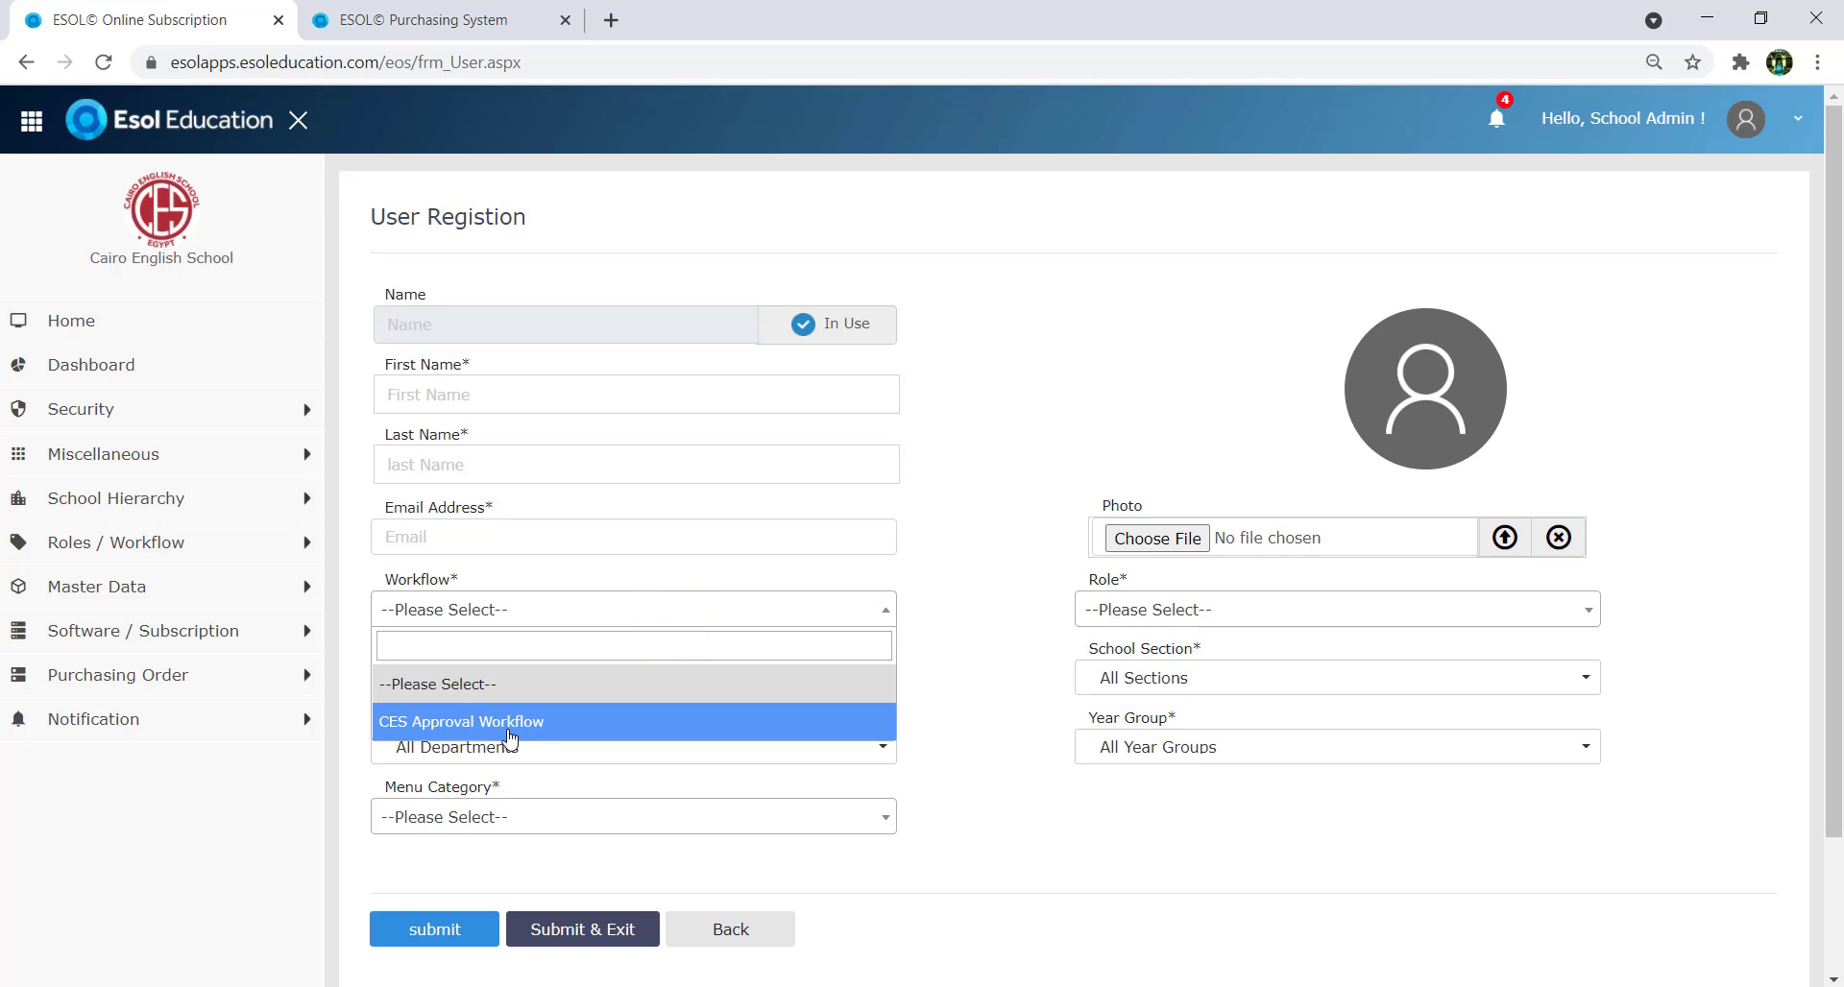
pyautogui.click(1045, 491)
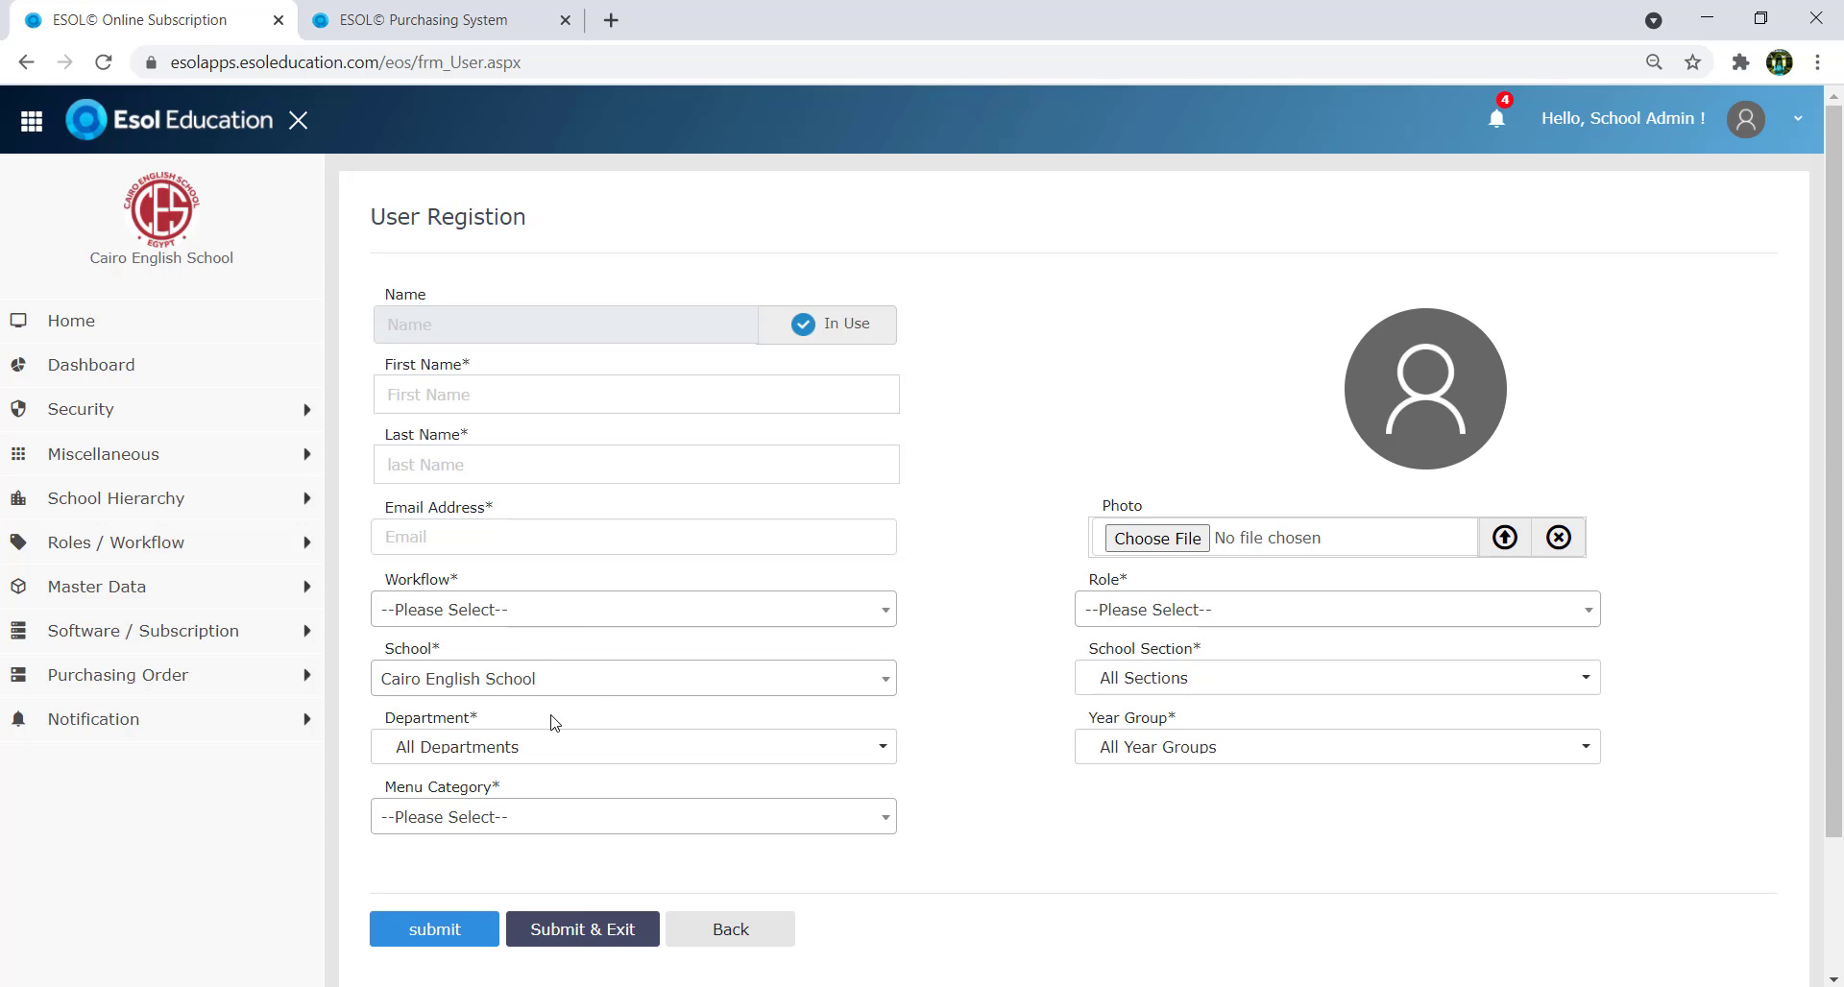
# View the School and Role options in the user registration form without changing either.
pyautogui.click(587, 682)
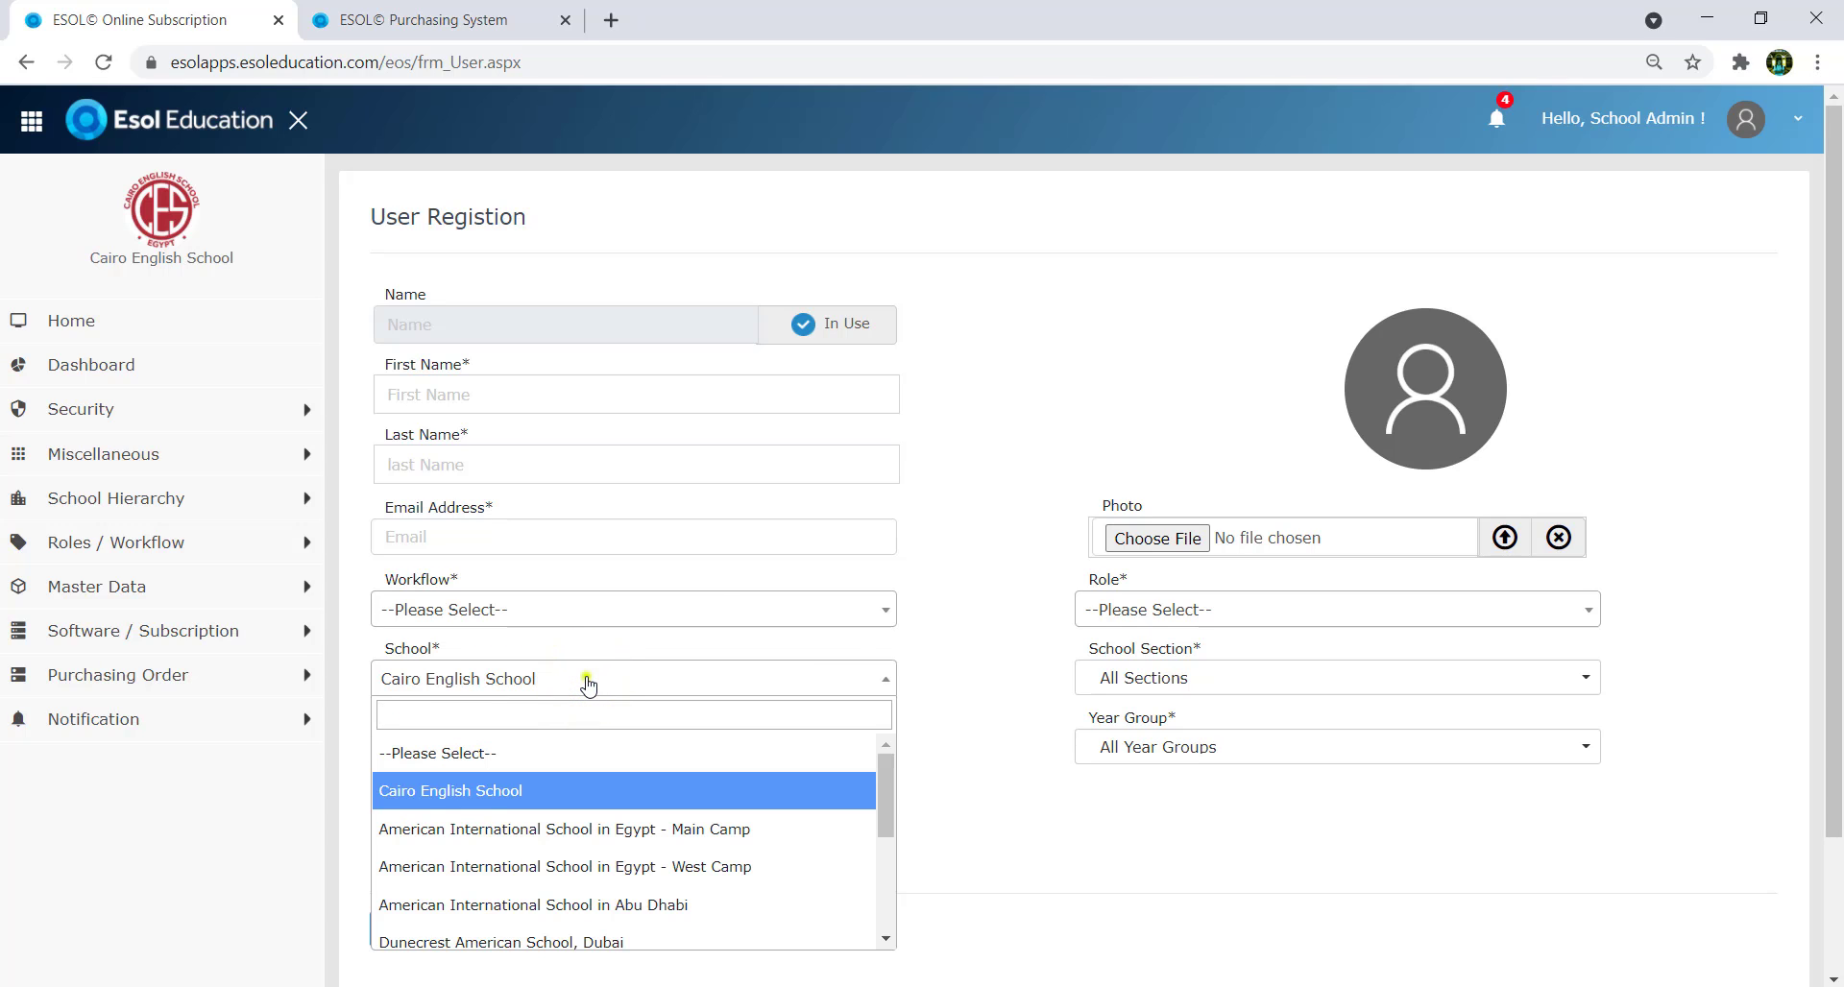
pyautogui.click(587, 684)
pyautogui.click(1266, 614)
pyautogui.click(1268, 612)
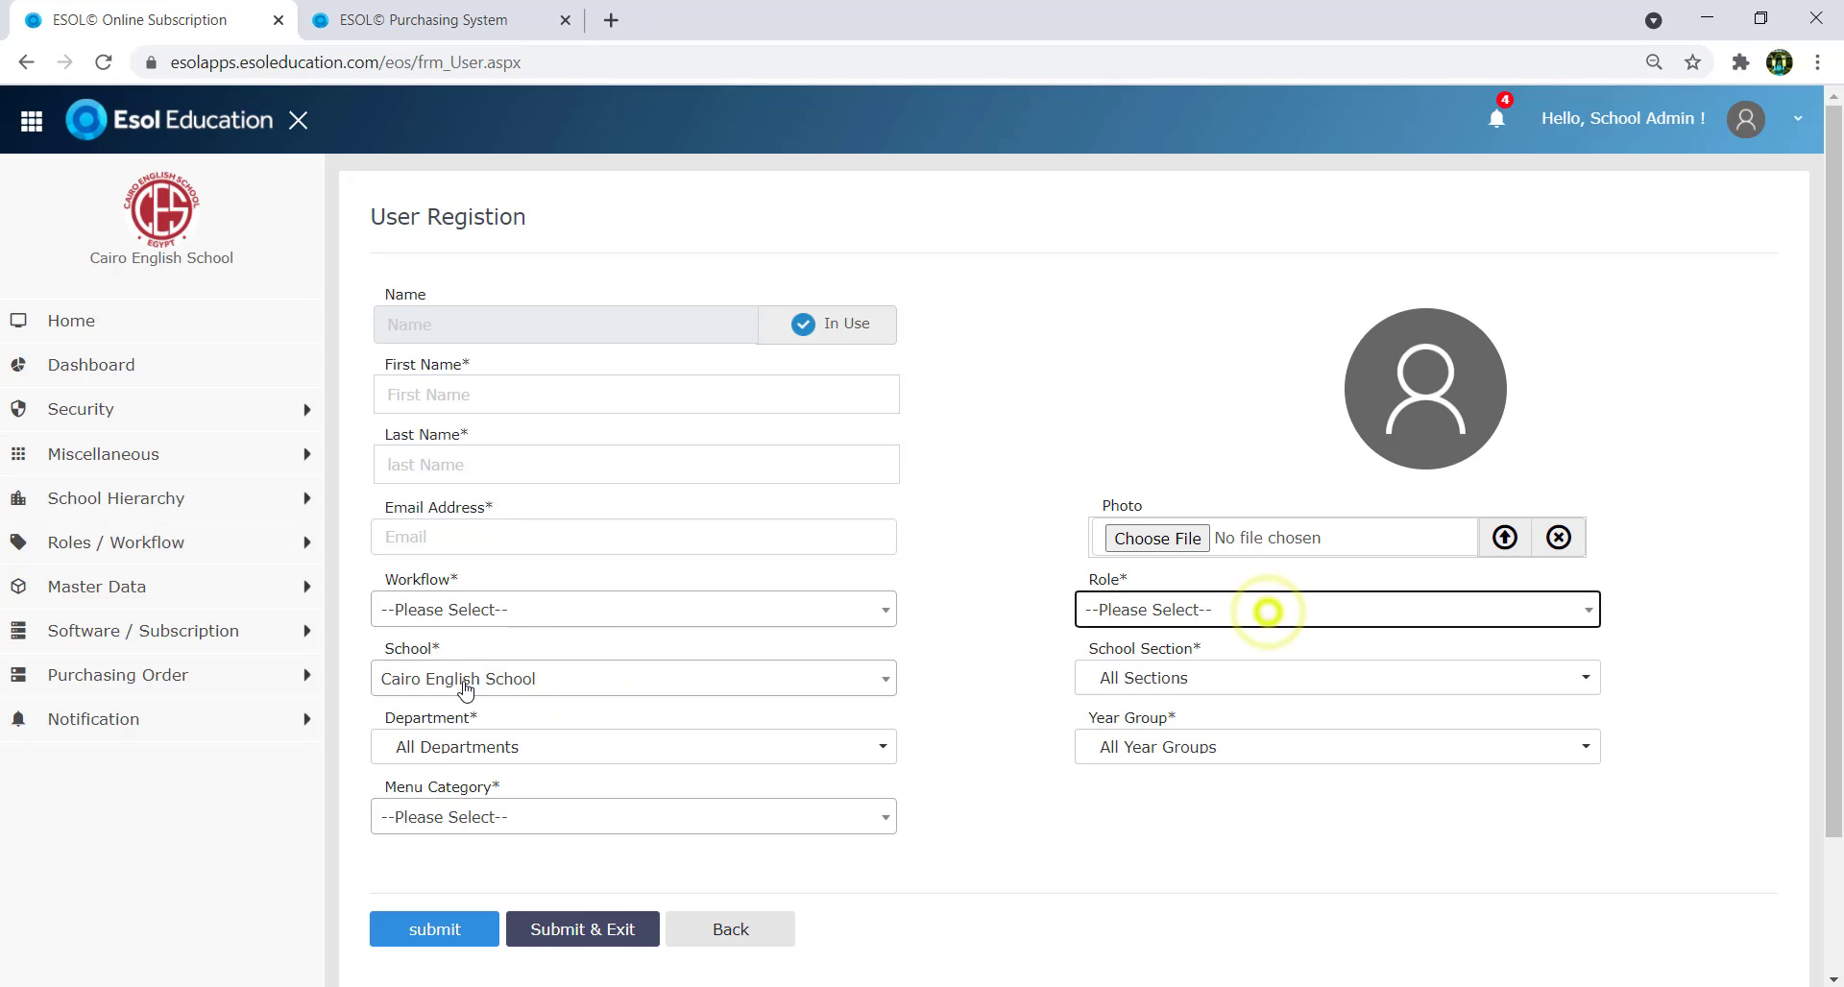
# Set the new user's workflow to CES Approval Workflow and view the roles it offers.
pyautogui.click(597, 601)
pyautogui.click(459, 729)
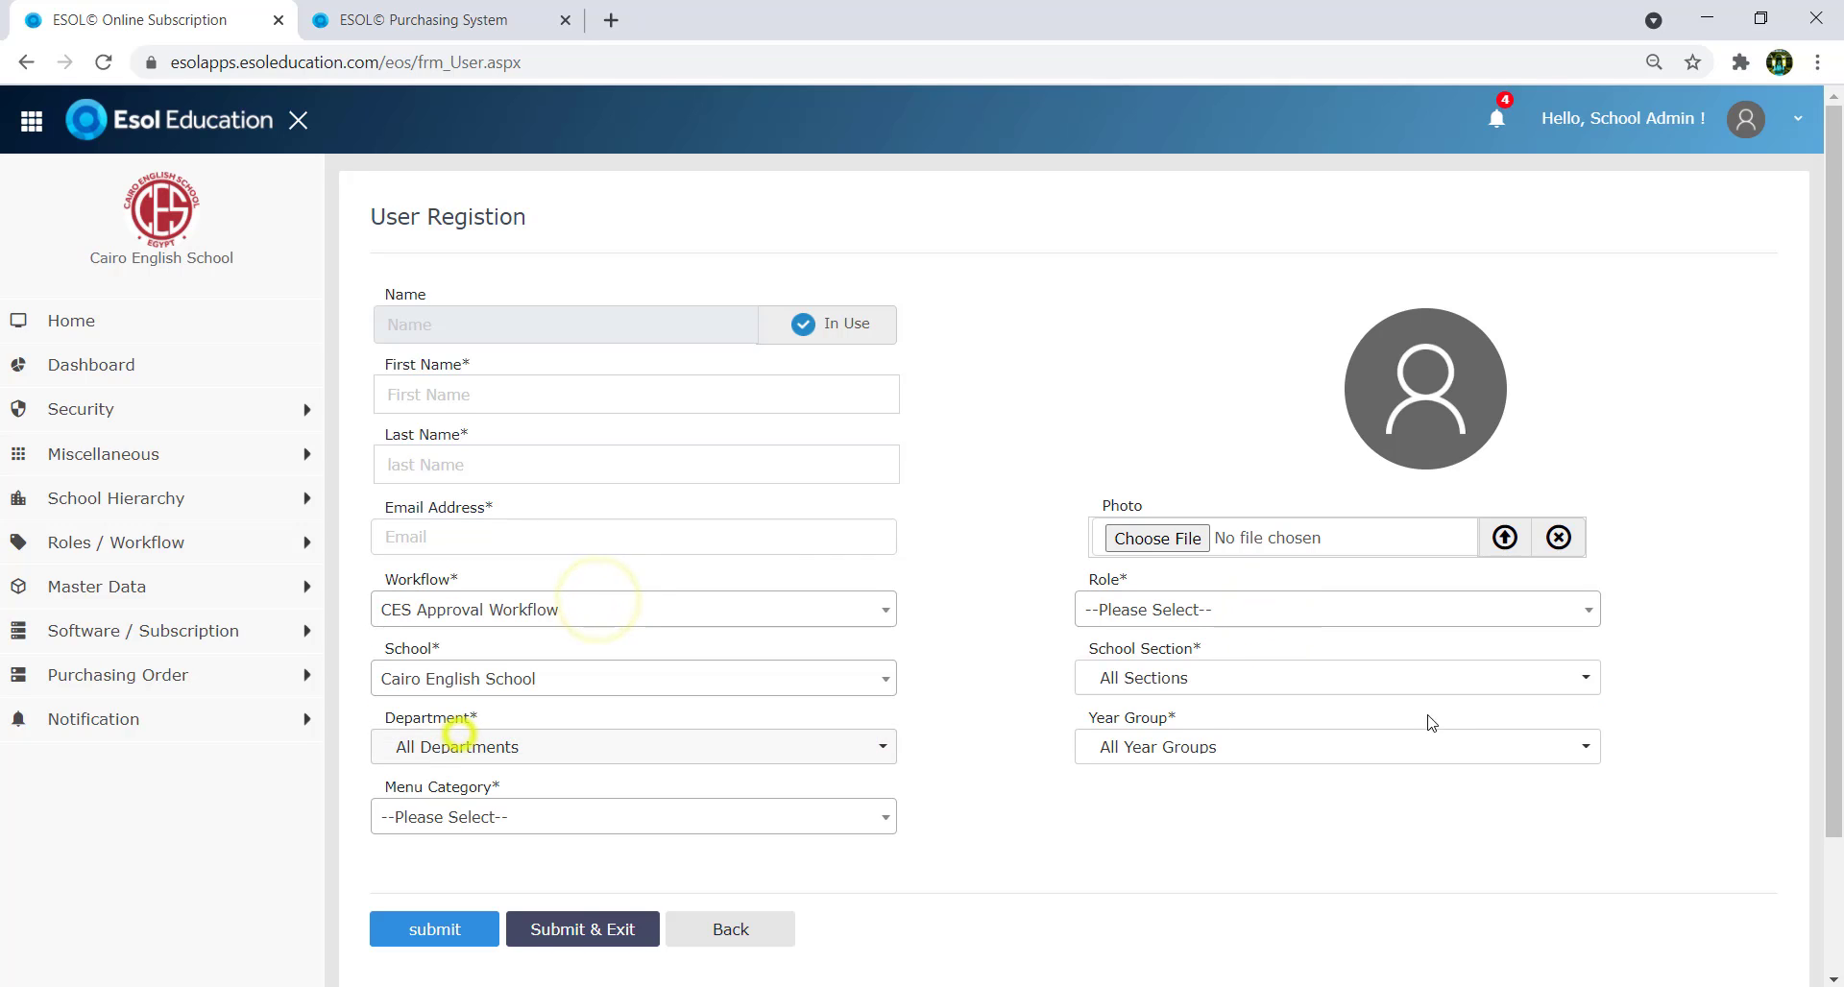
pyautogui.click(1292, 620)
pyautogui.scroll(-2, 1358, 815)
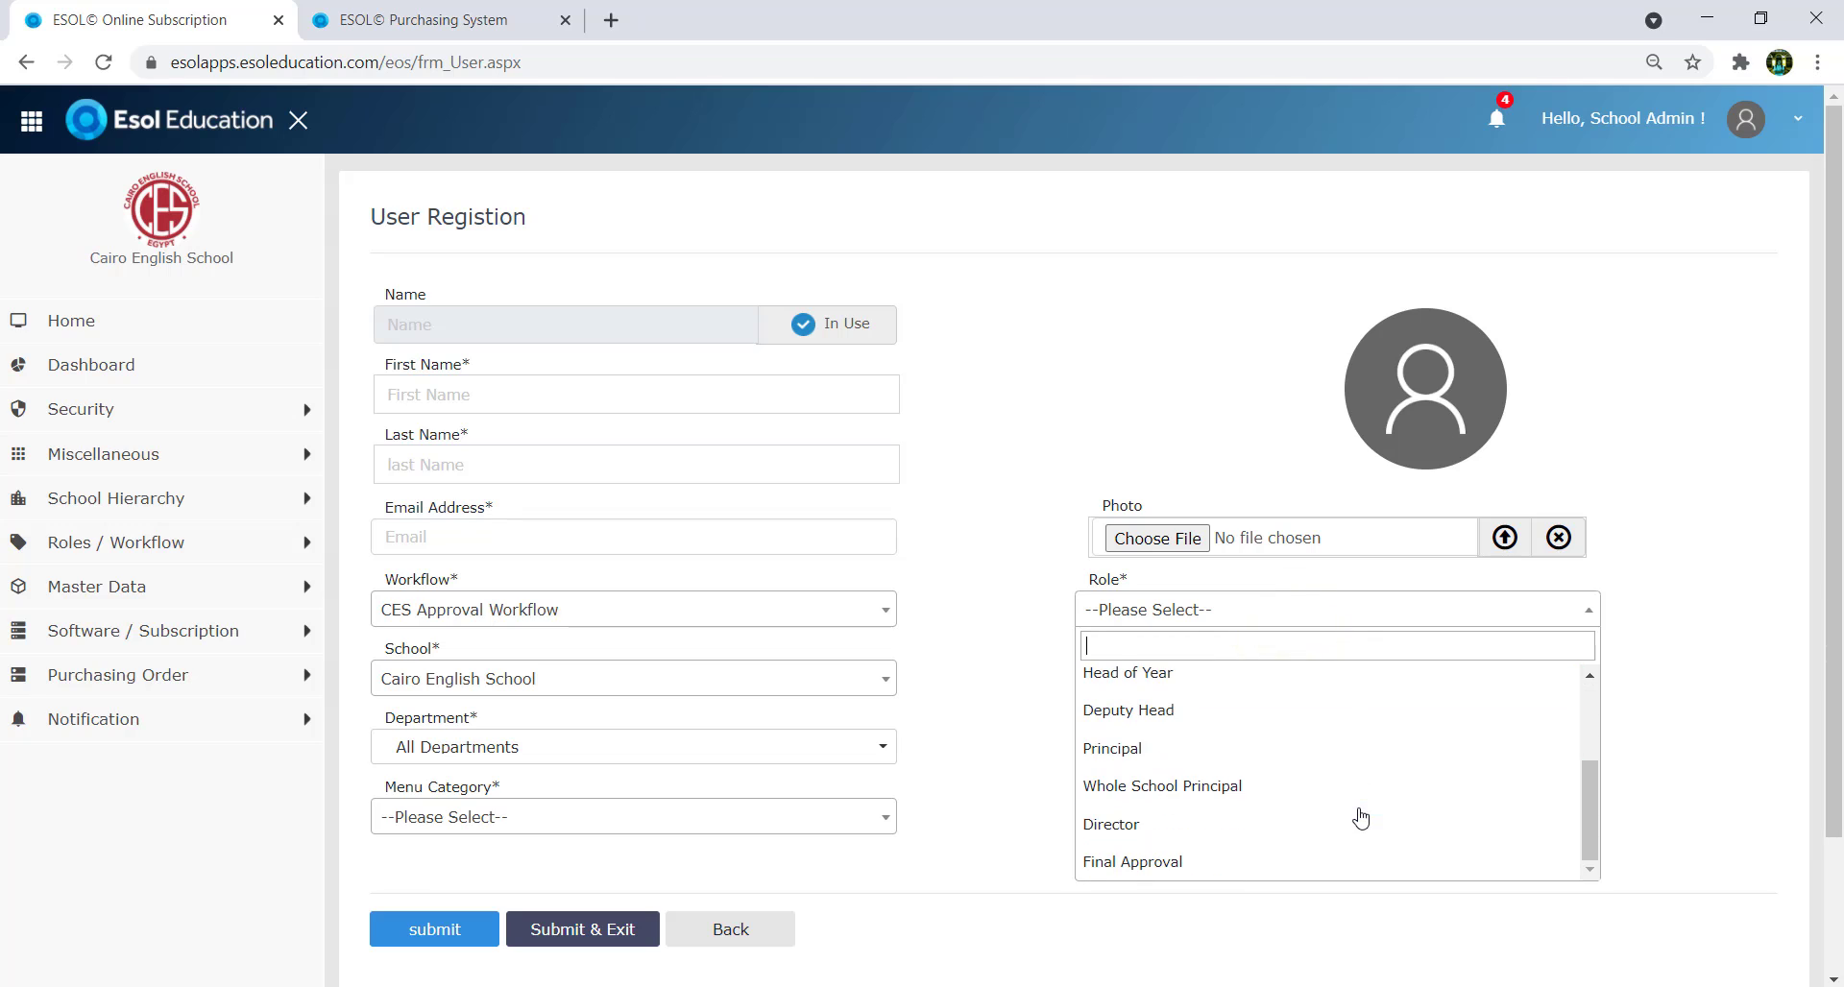
pyautogui.scroll(3, 1360, 817)
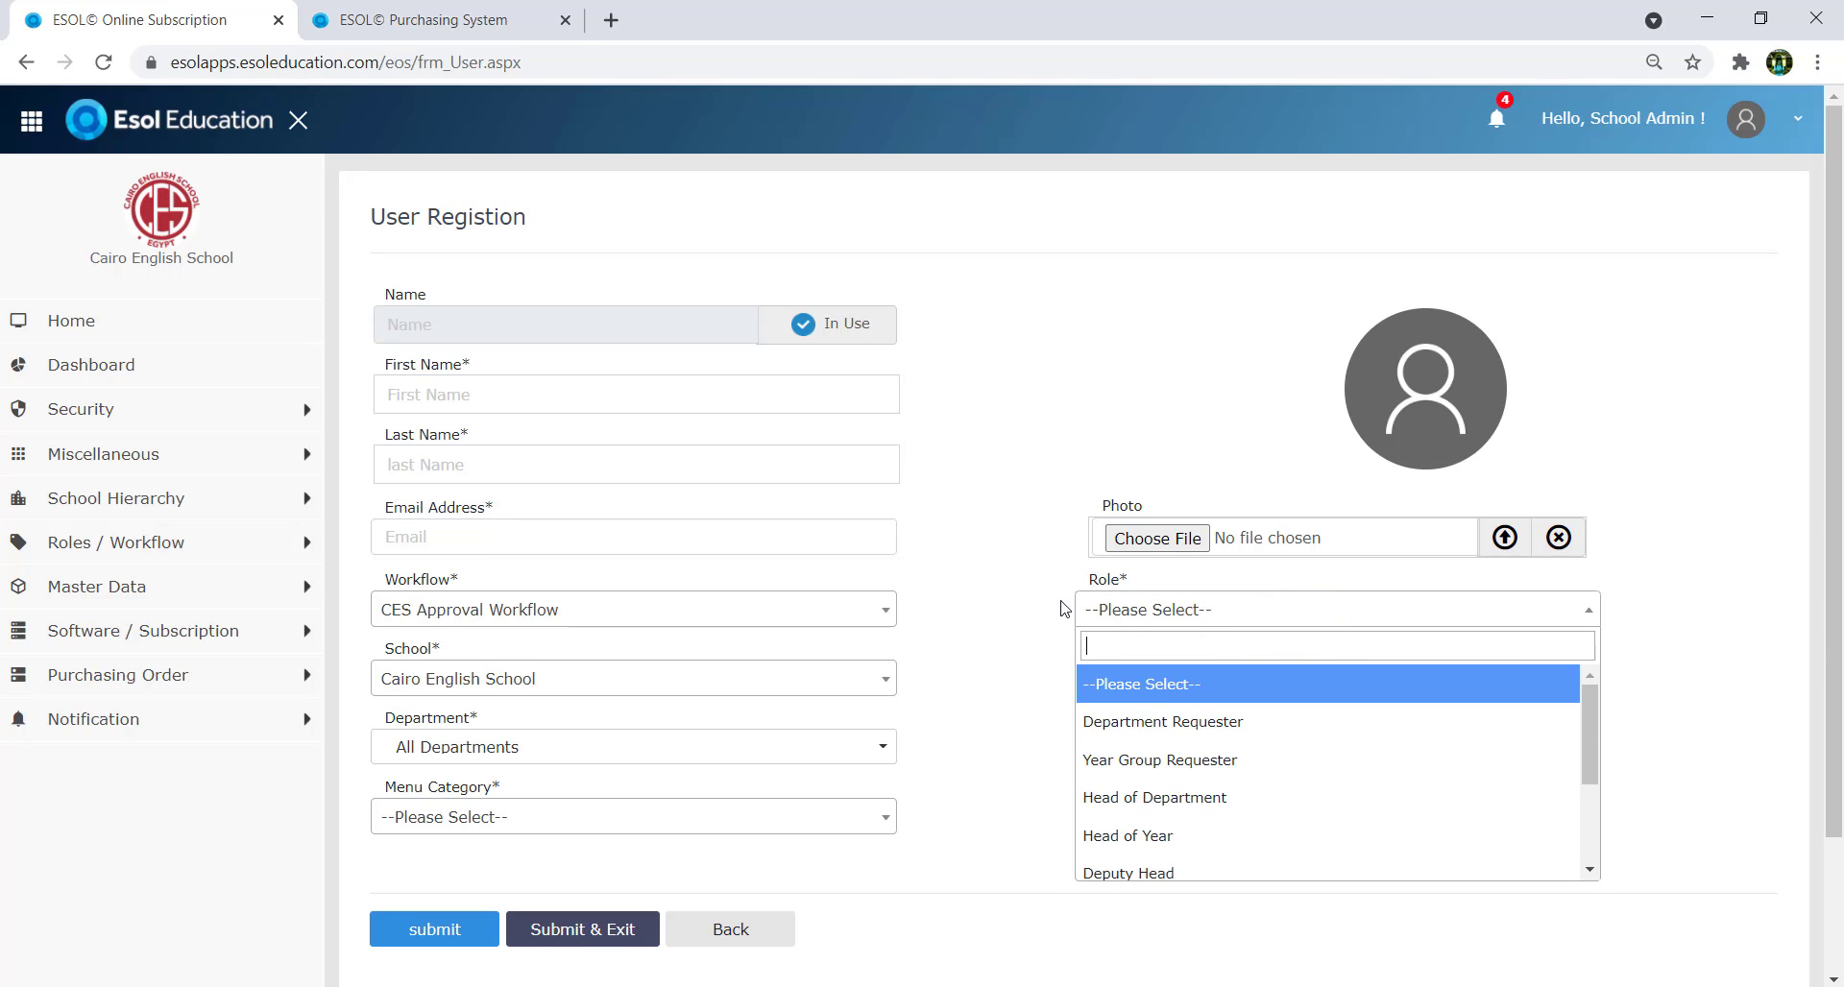
pyautogui.click(989, 534)
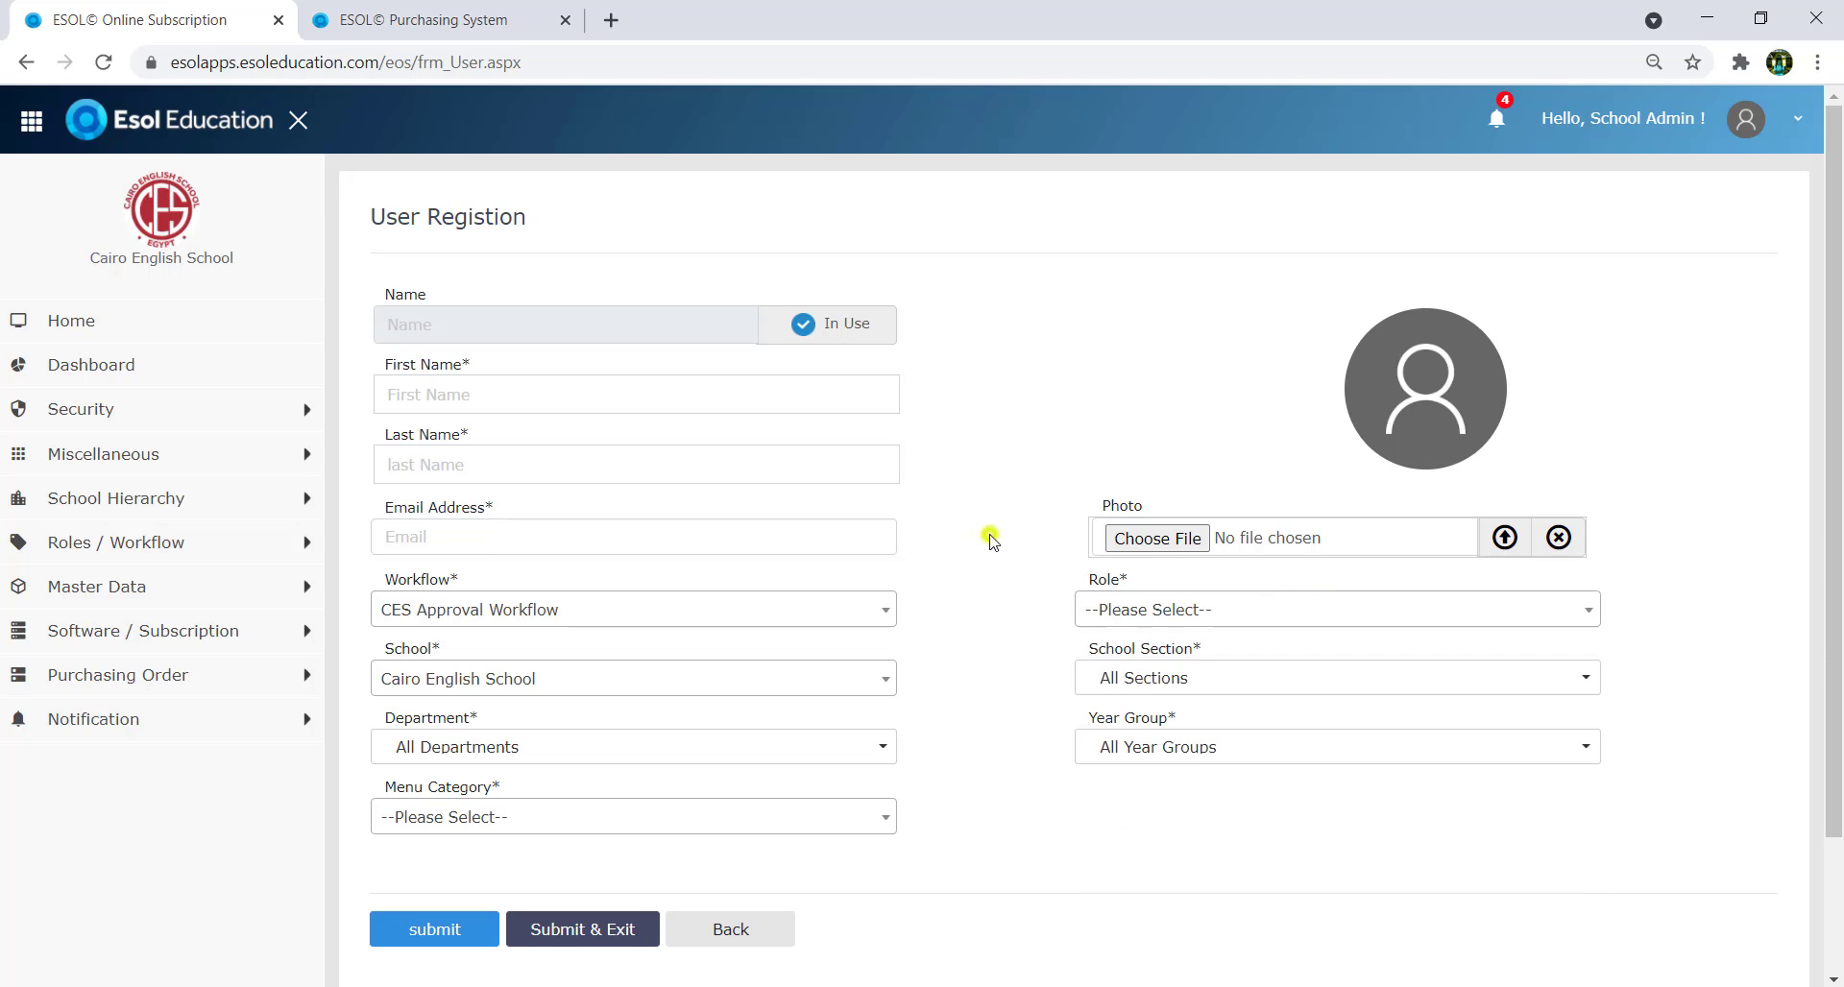
# View the School Section, Department, Year Group and Menu Category options, and leave the registration form without submitting it.
pyautogui.click(1104, 680)
pyautogui.click(494, 747)
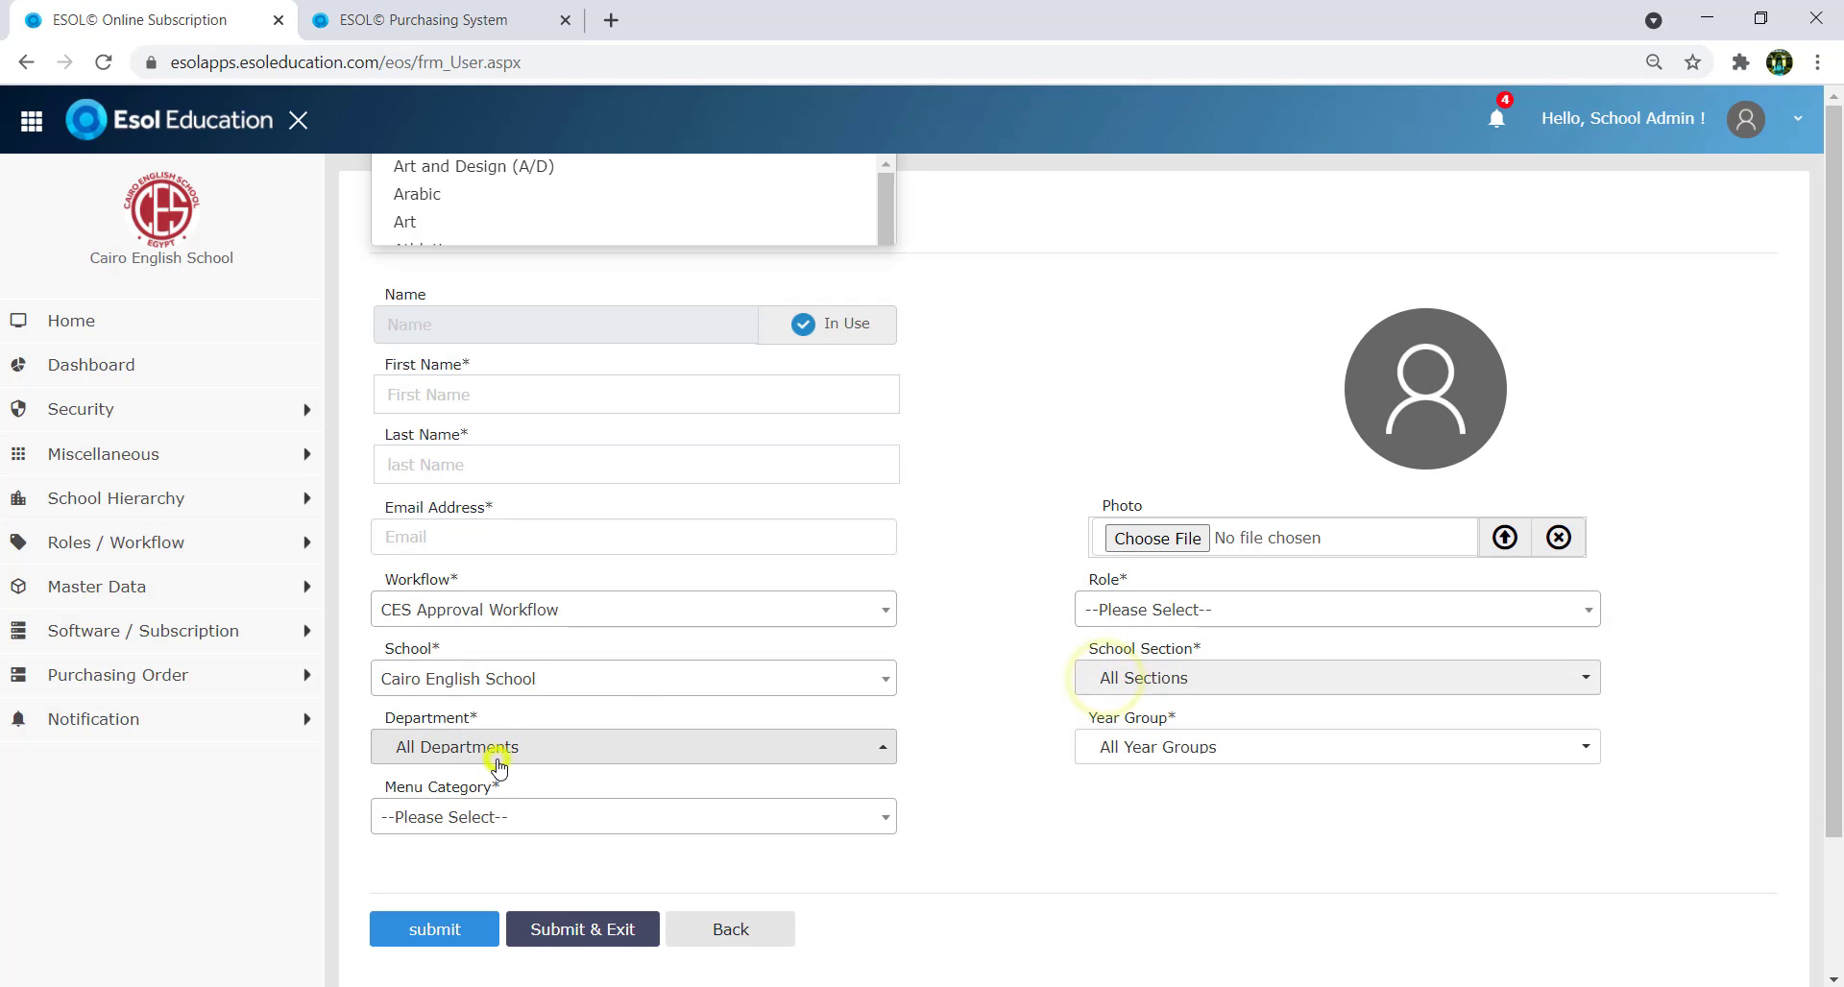
pyautogui.click(1138, 747)
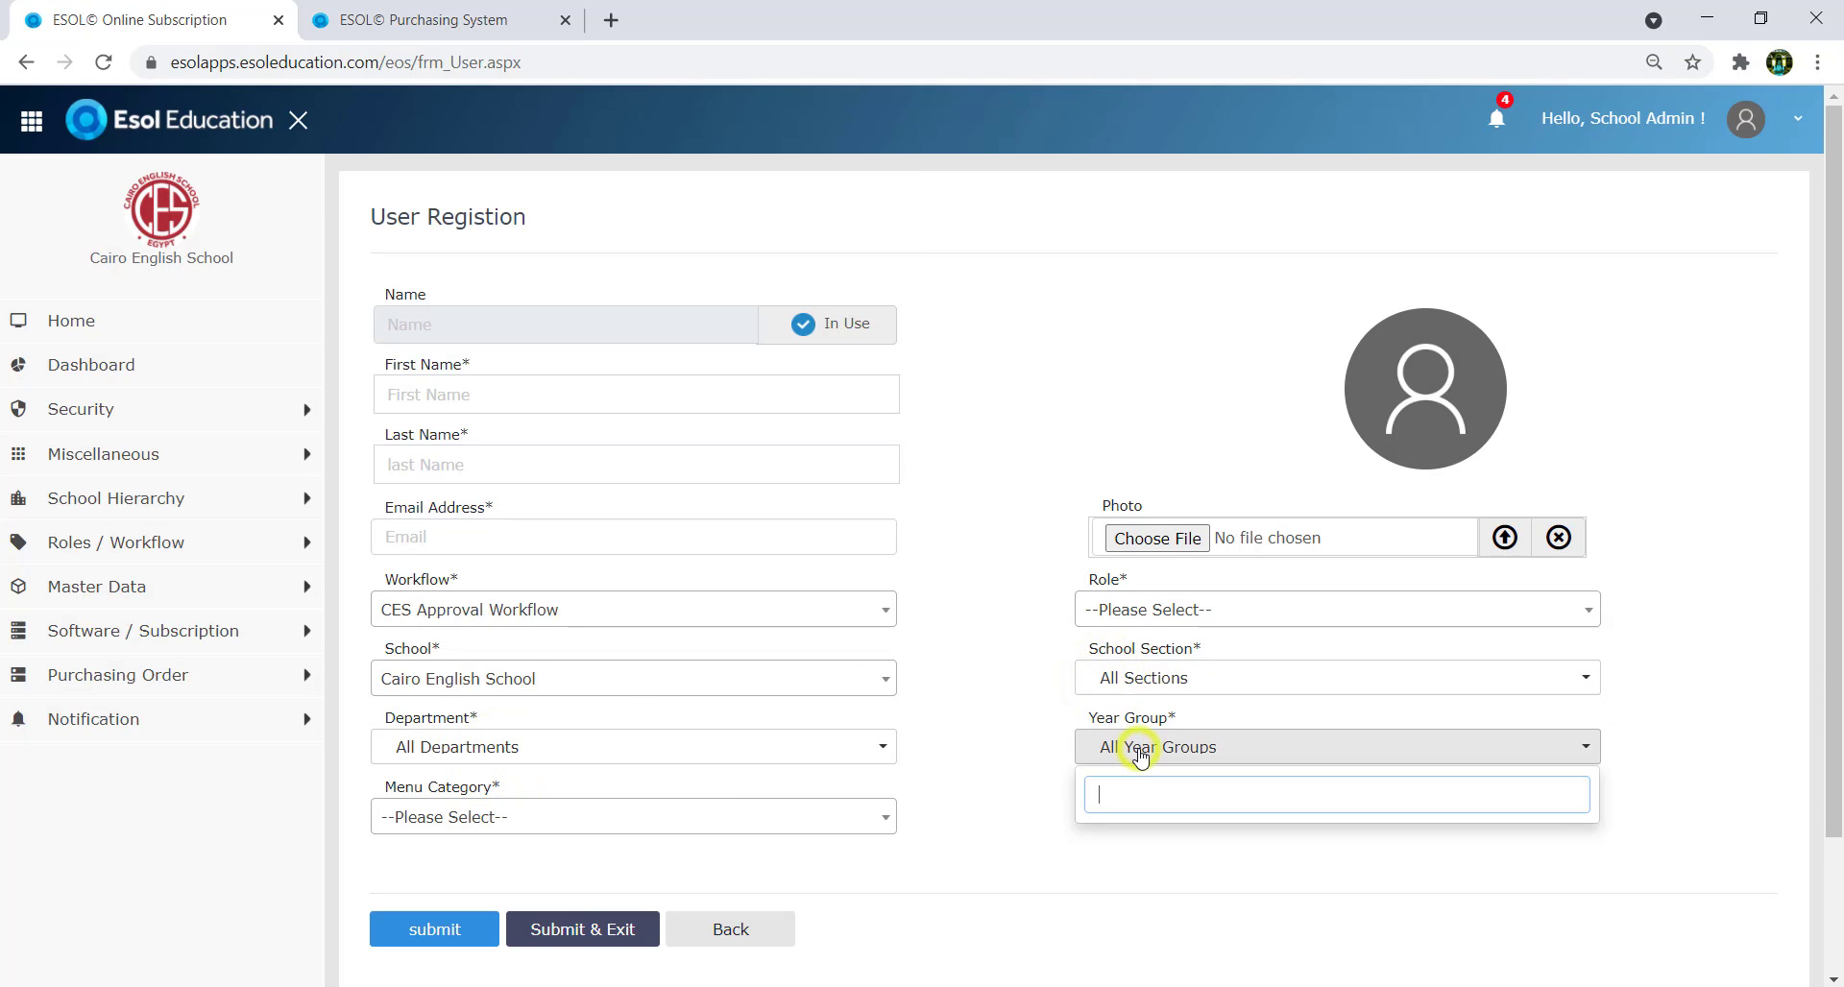
pyautogui.click(732, 808)
pyautogui.click(721, 815)
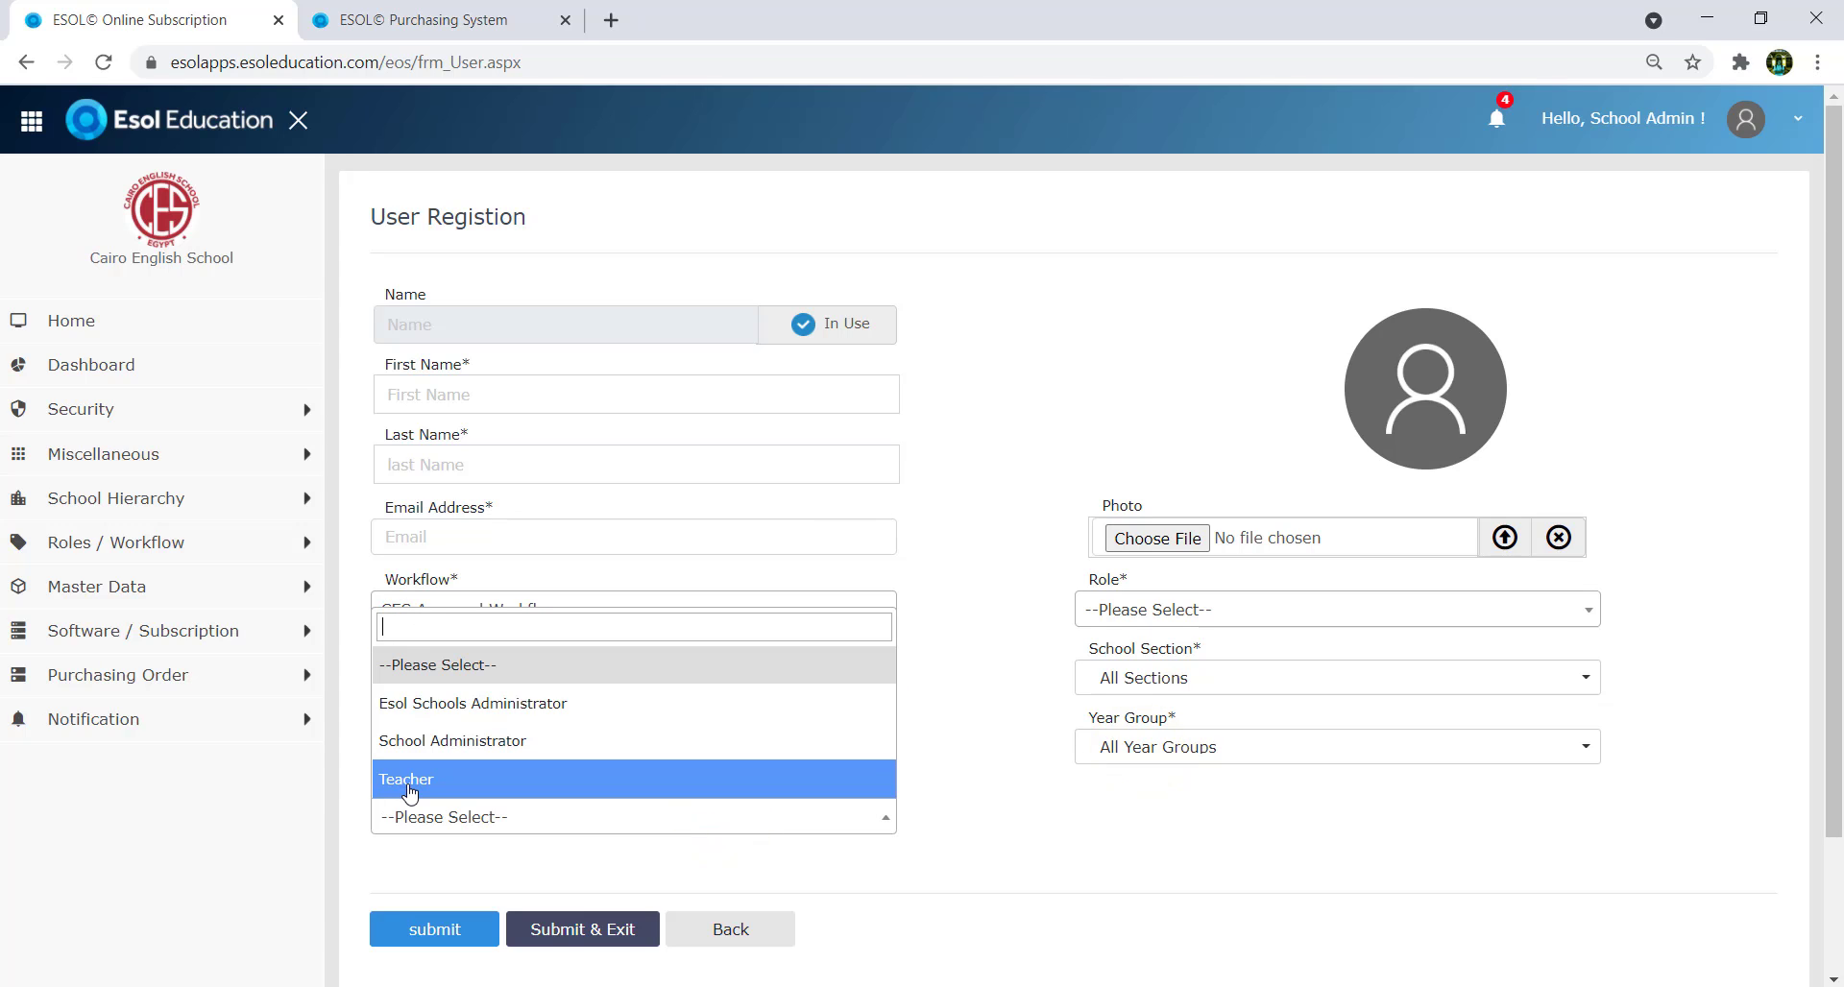
pyautogui.click(1138, 391)
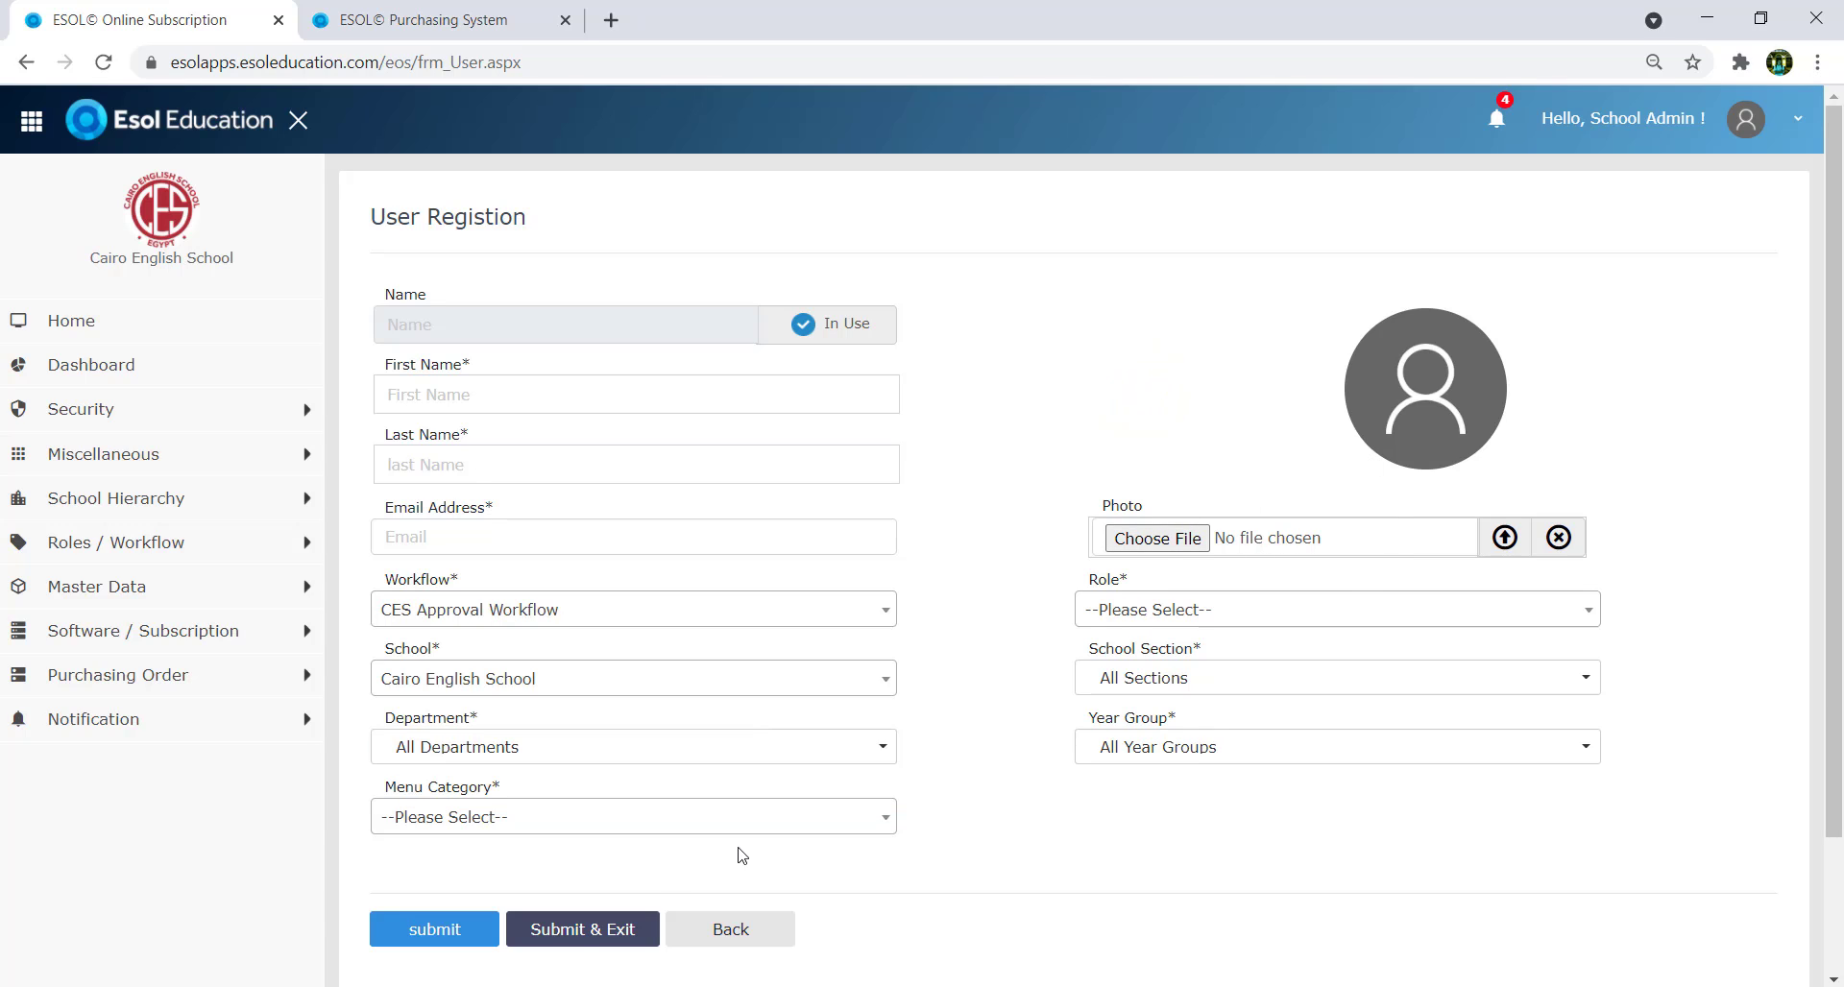
pyautogui.click(732, 929)
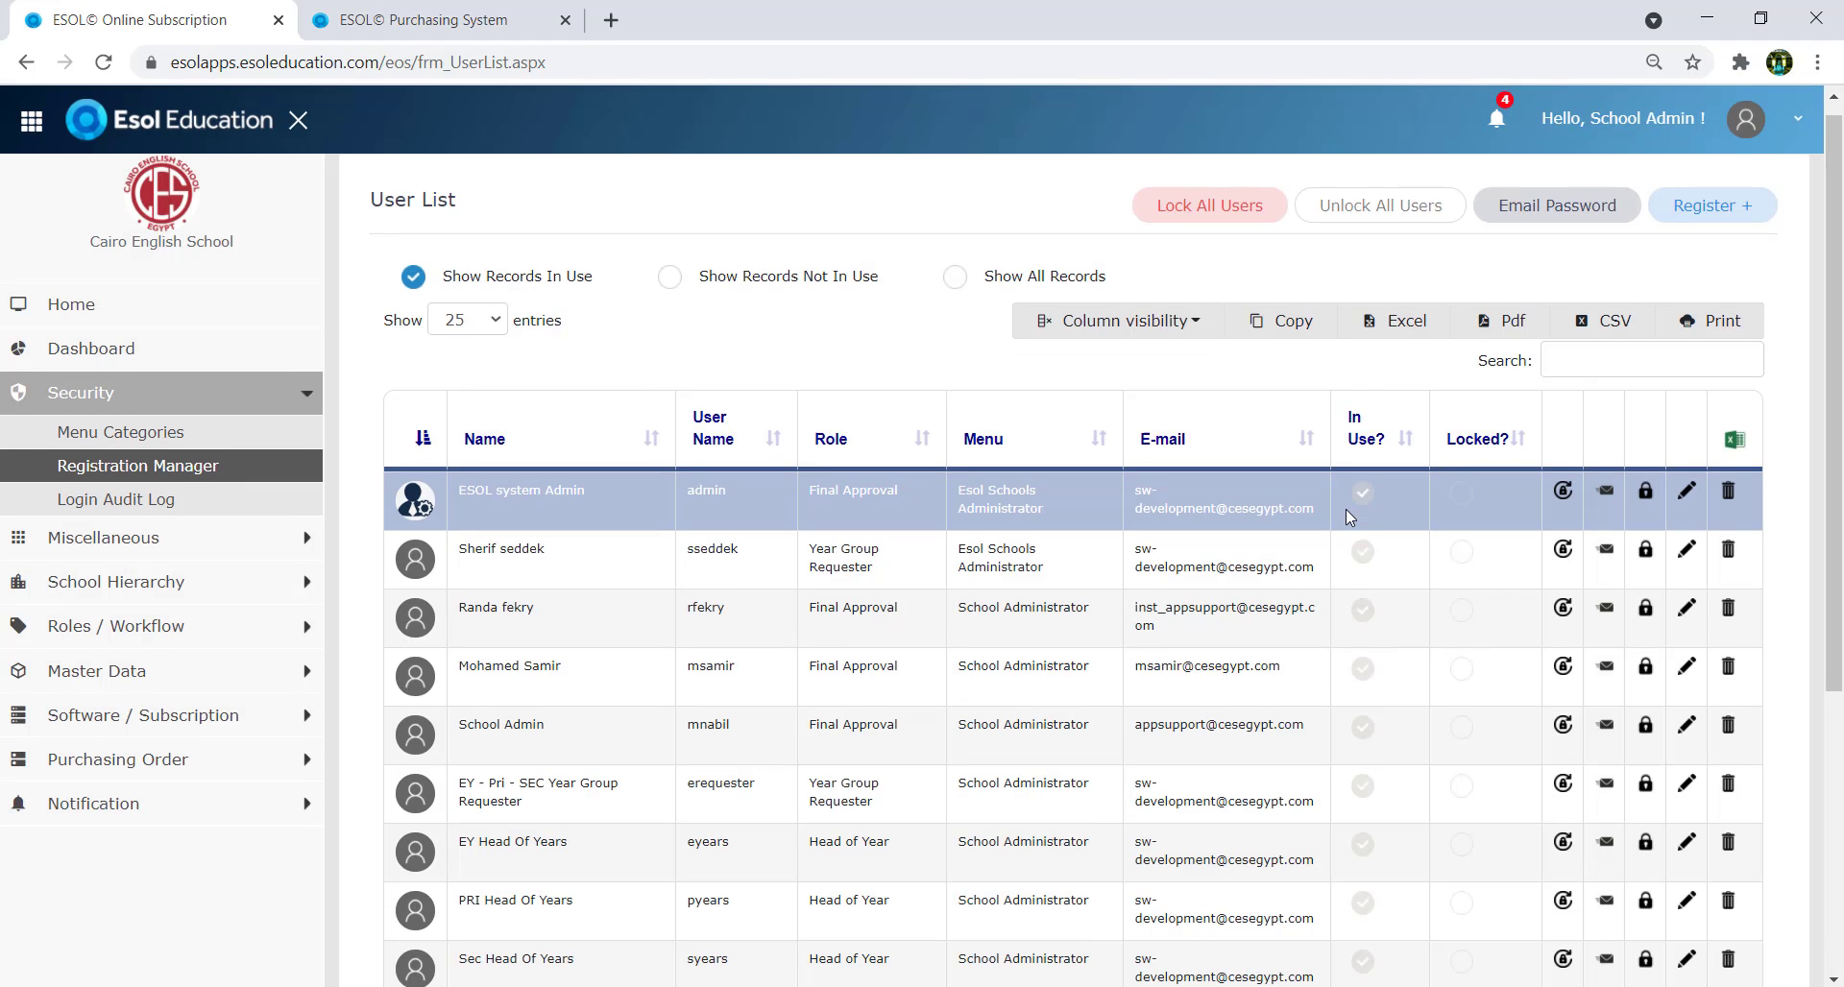
# Look through the registered users and open the password reset form for the School Admin account.
pyautogui.scroll(-5, 1346, 509)
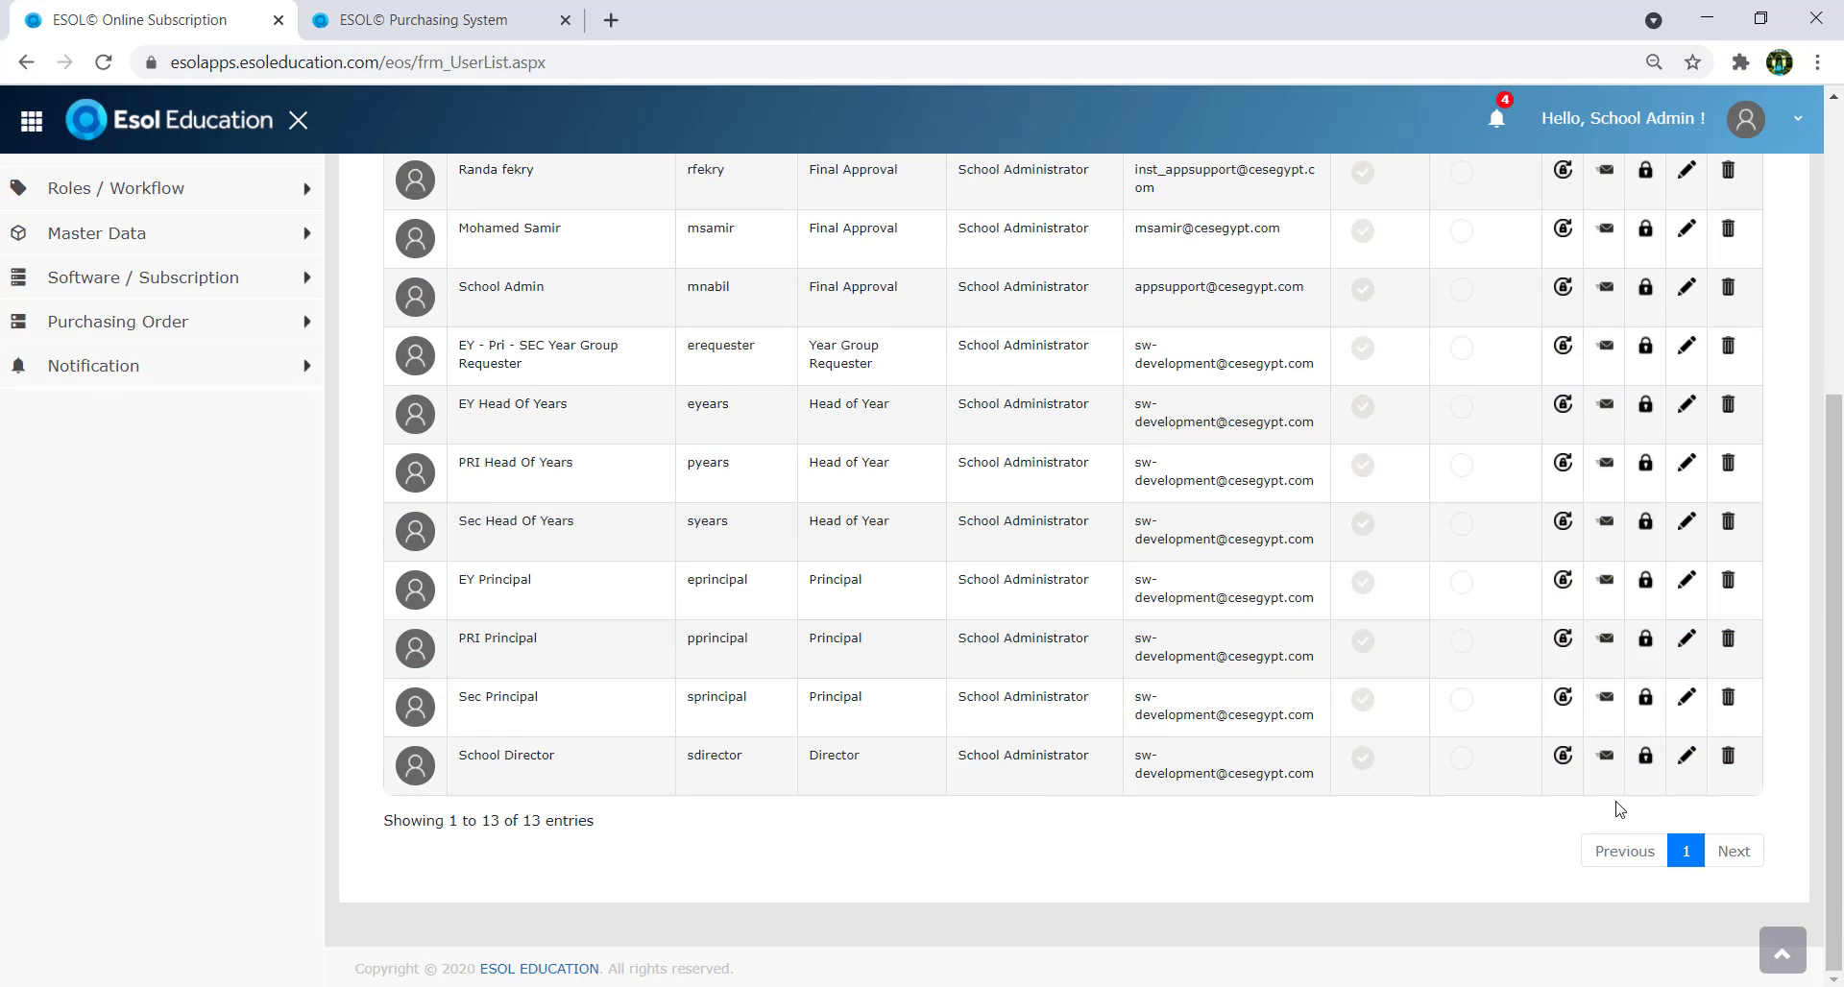
pyautogui.click(1602, 765)
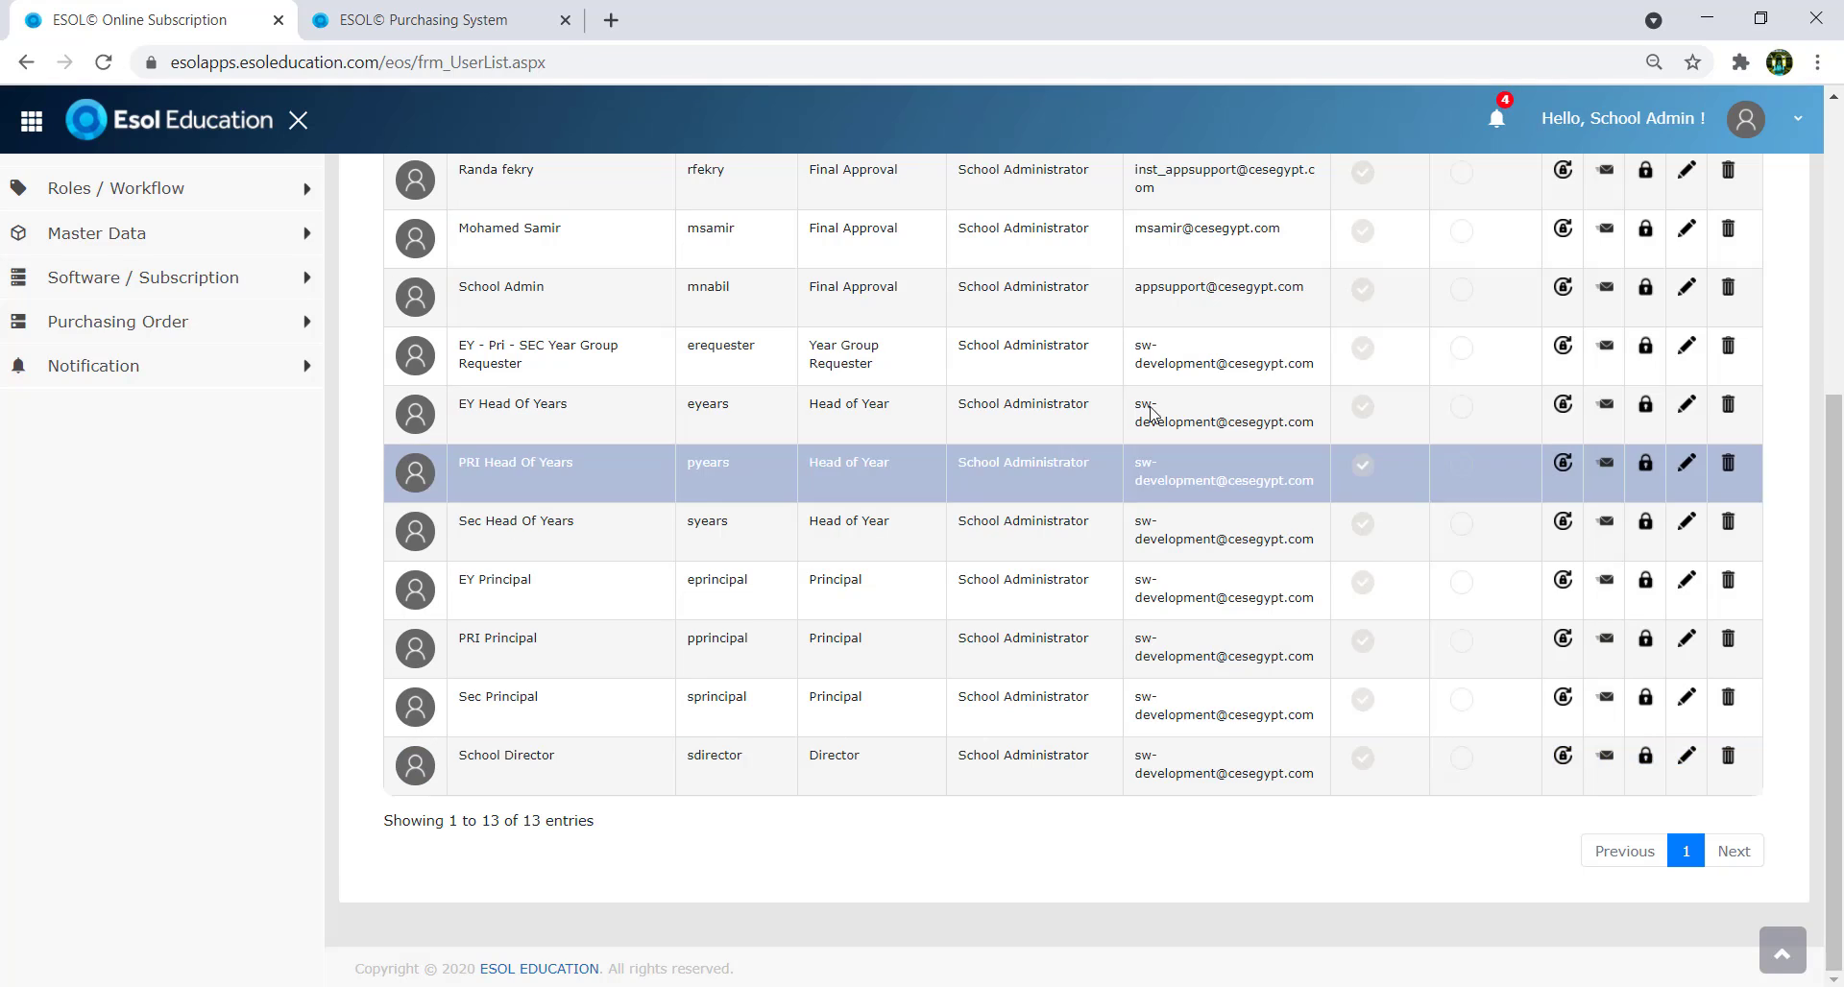
pyautogui.scroll(1, 1079, 405)
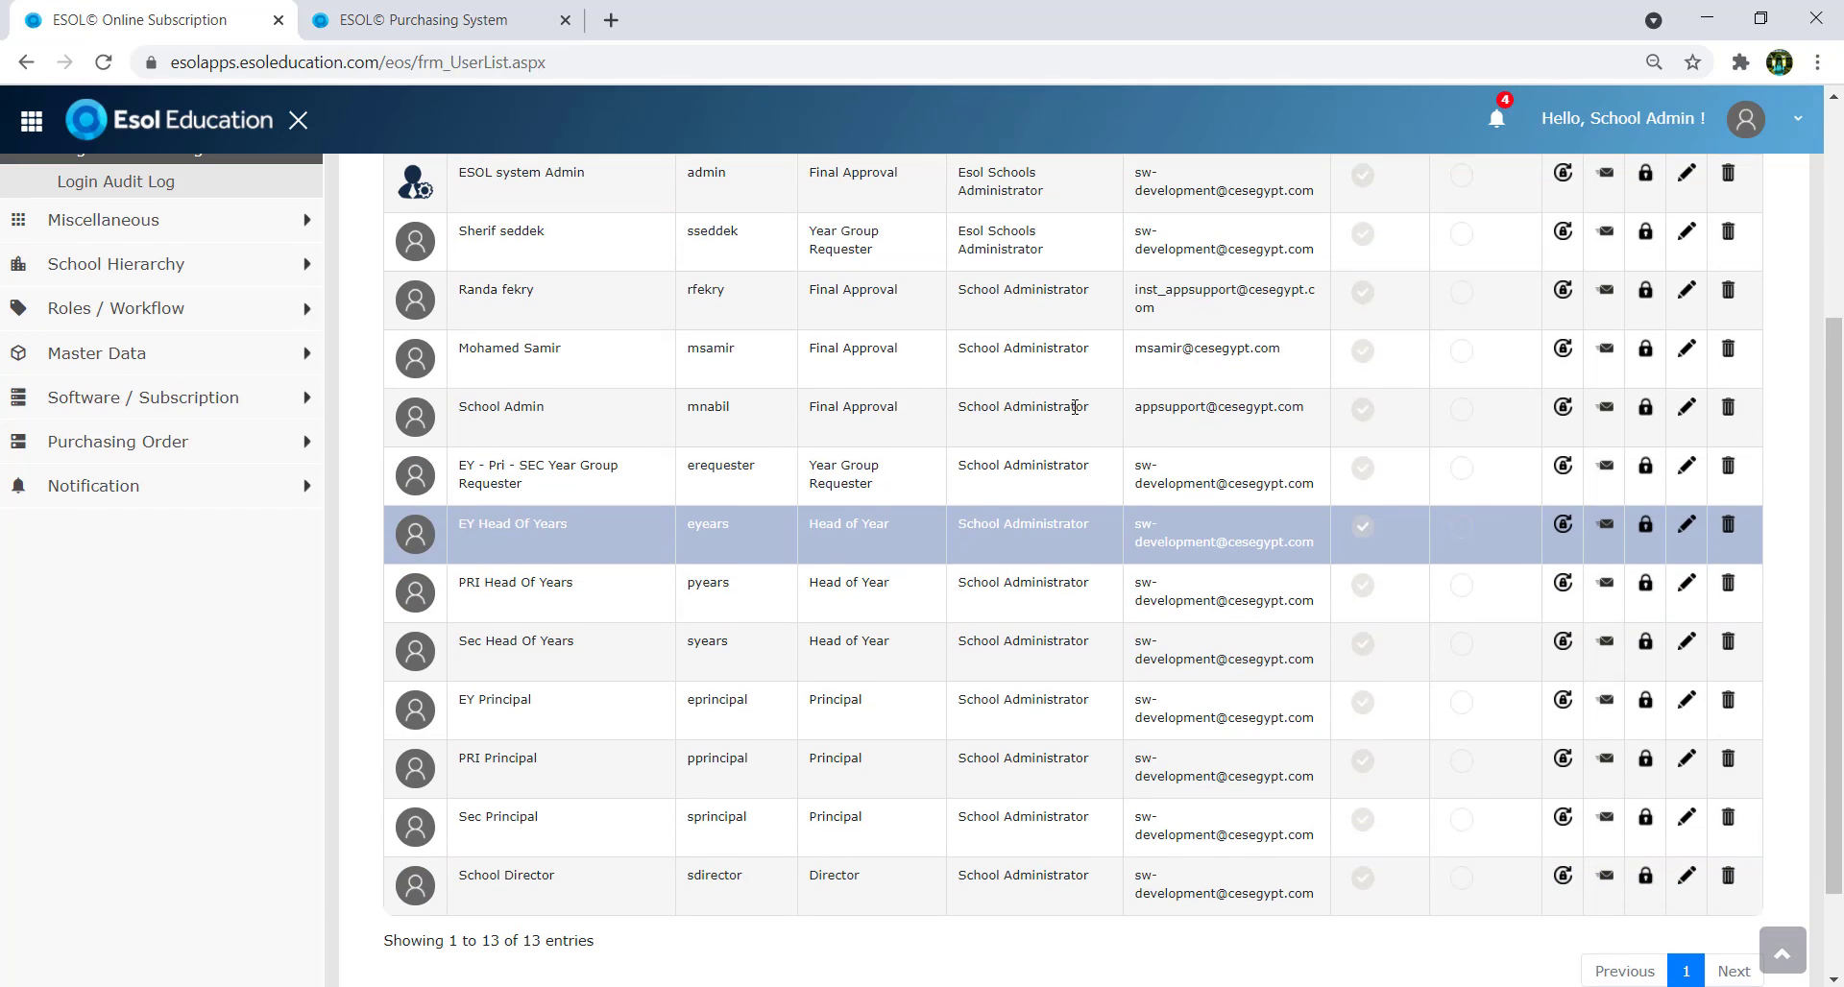
pyautogui.click(1563, 410)
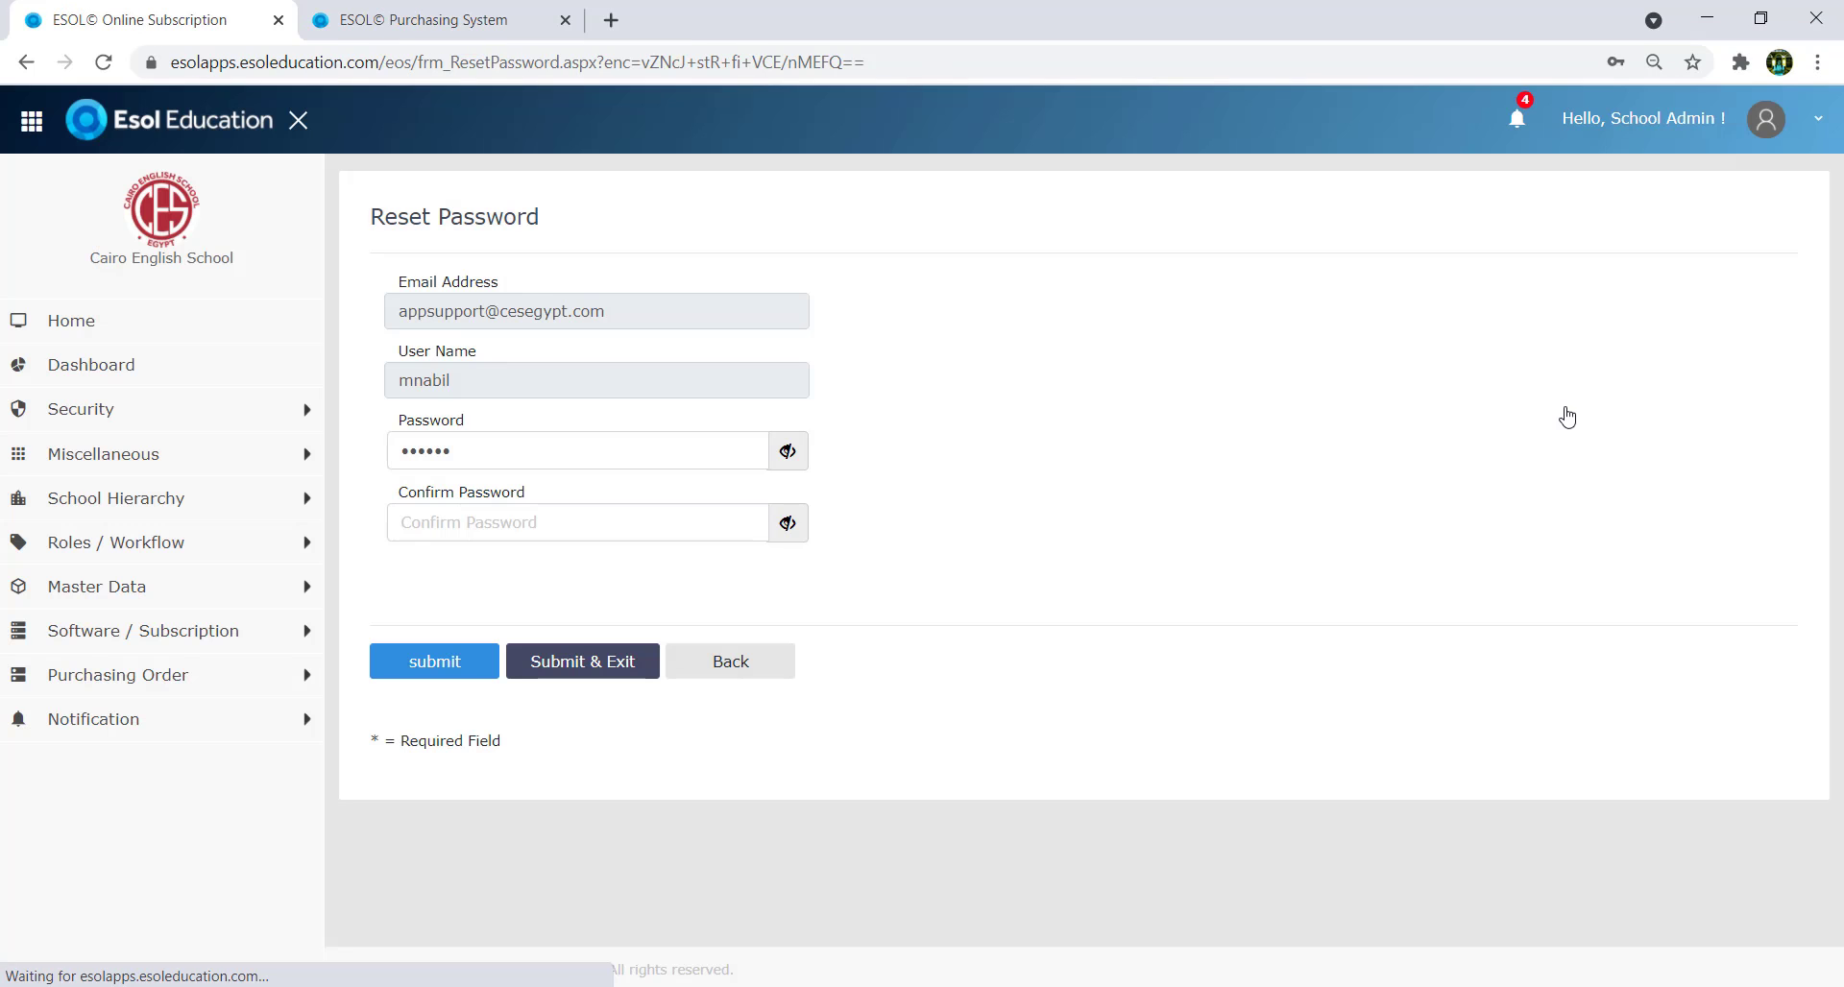
# Reveal the School Admin account's password, copy it into the Confirm Password field, and submit and exit the reset form.
pyautogui.click(455, 524)
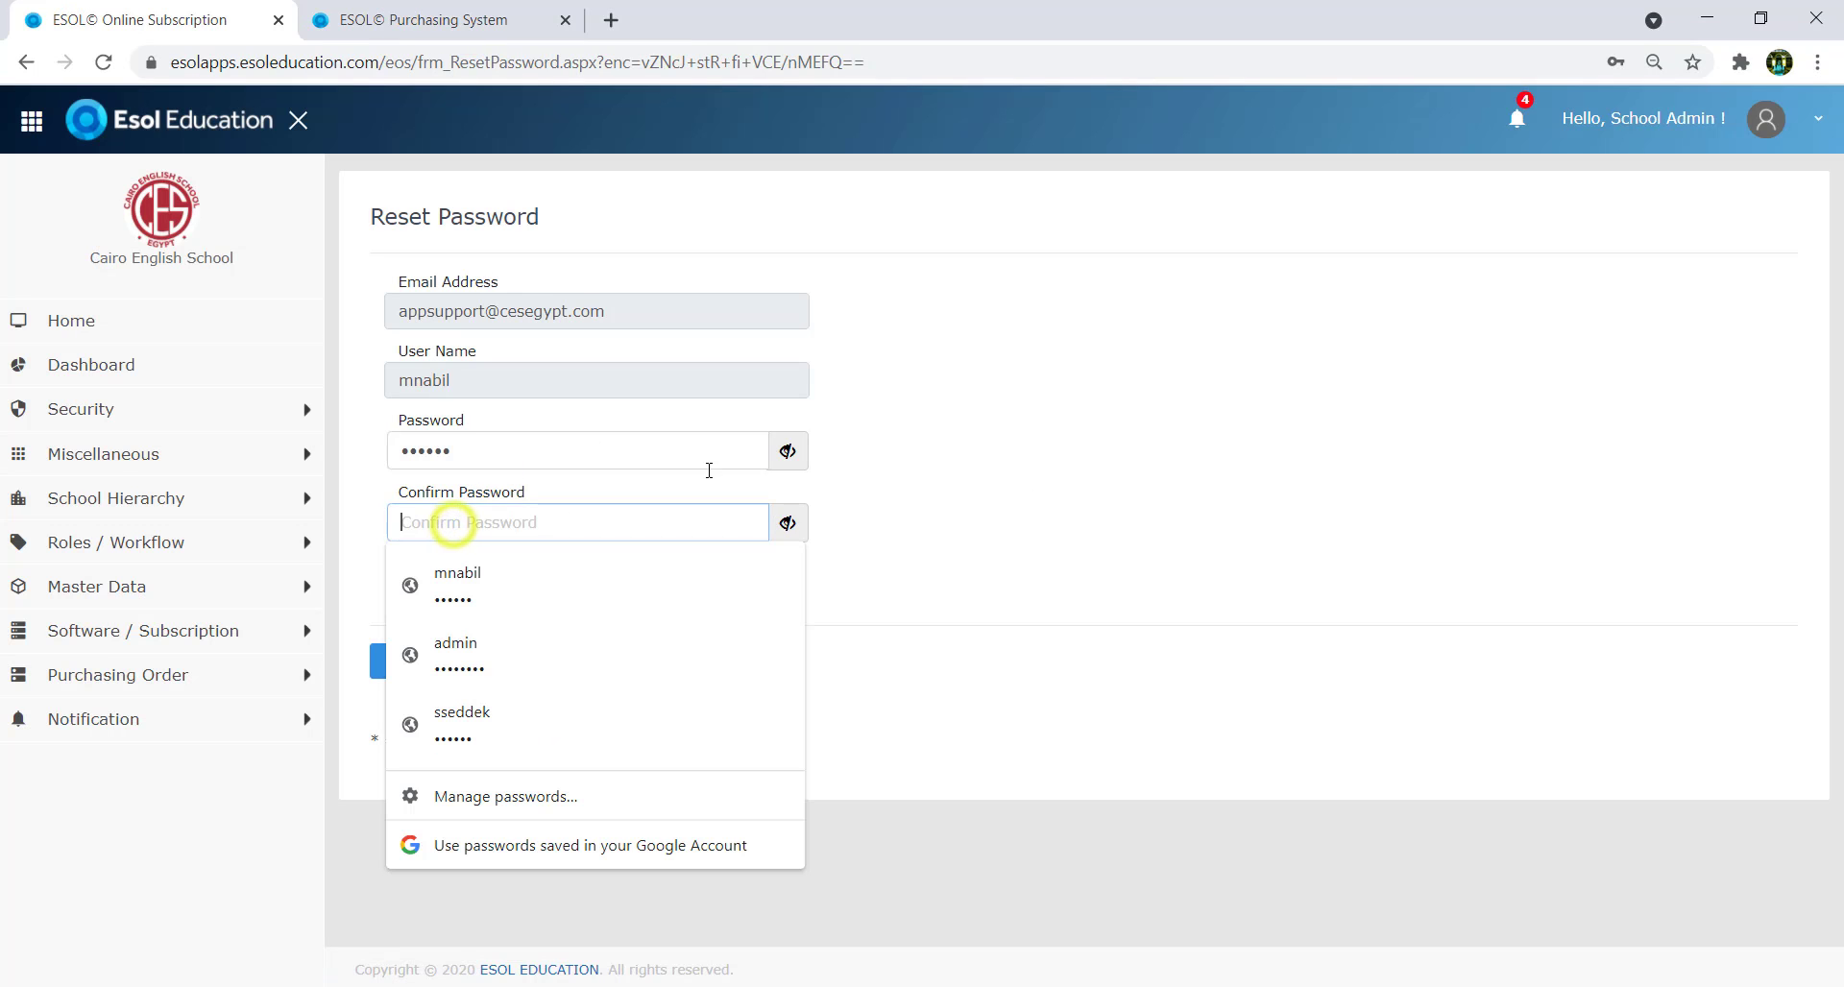
pyautogui.click(787, 450)
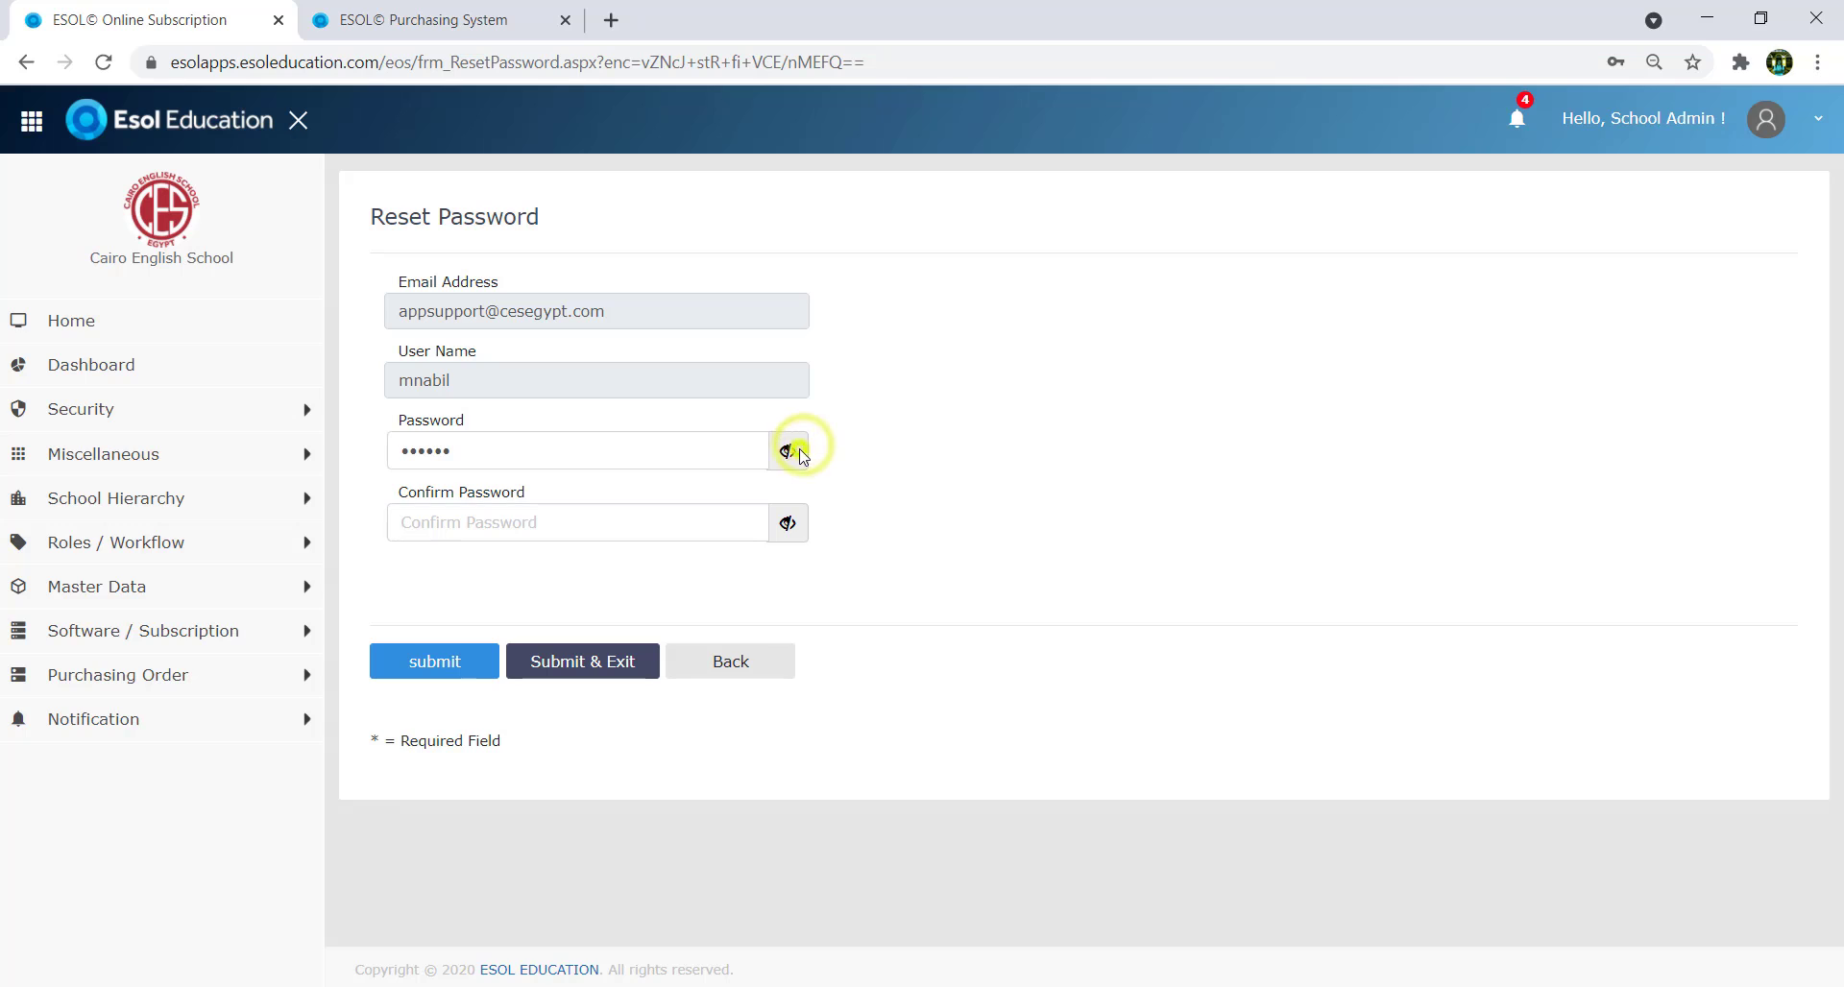
pyautogui.doubleClick(632, 446)
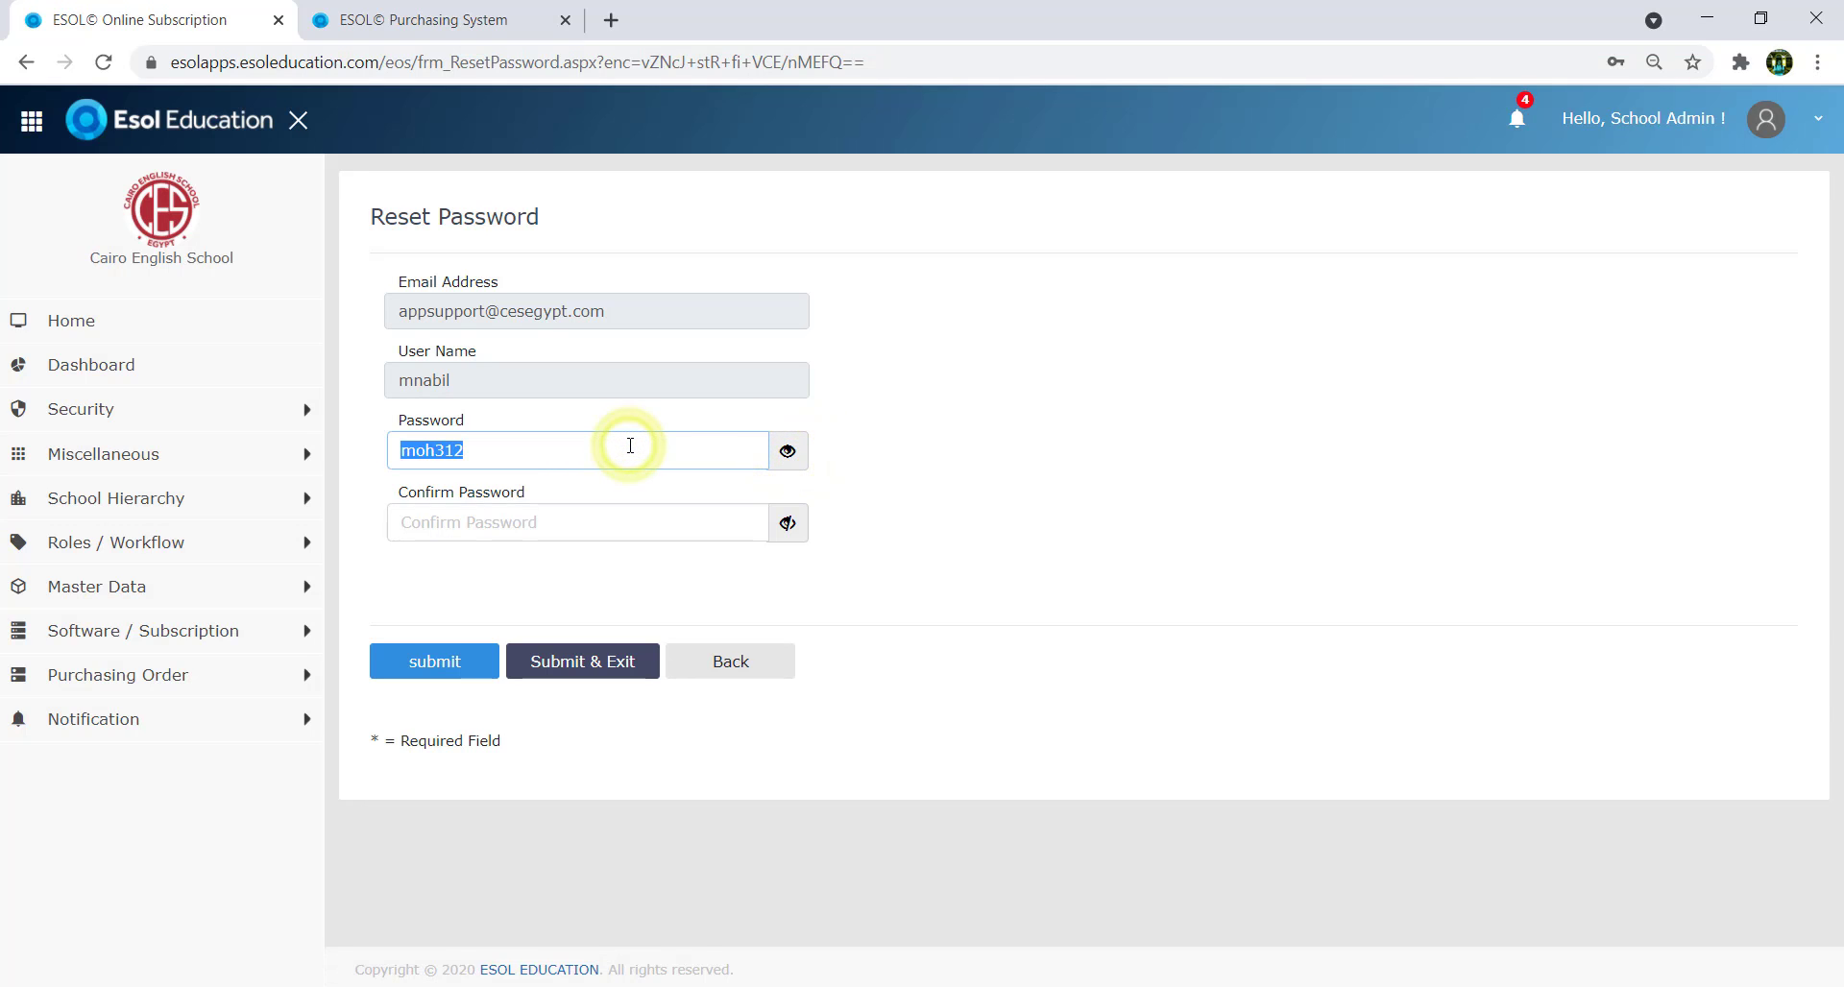
pyautogui.click(560, 513)
pyautogui.hotkey('ctrl', 'v')
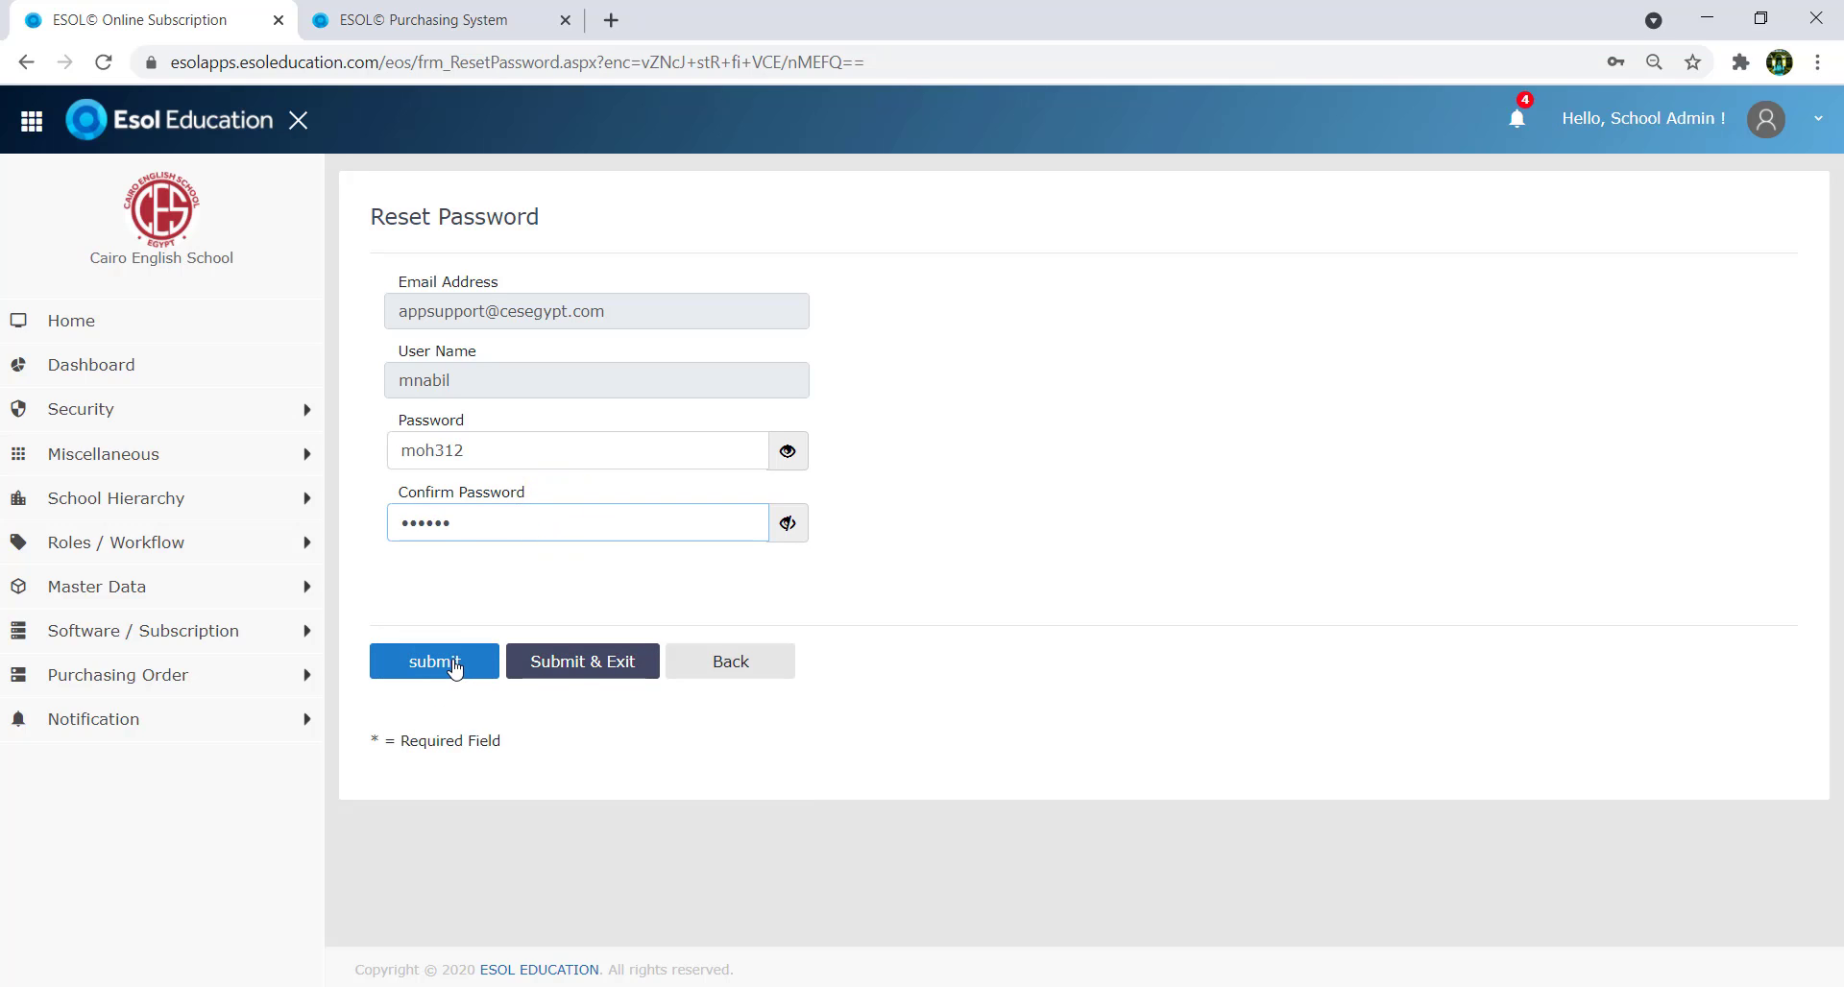
pyautogui.click(582, 672)
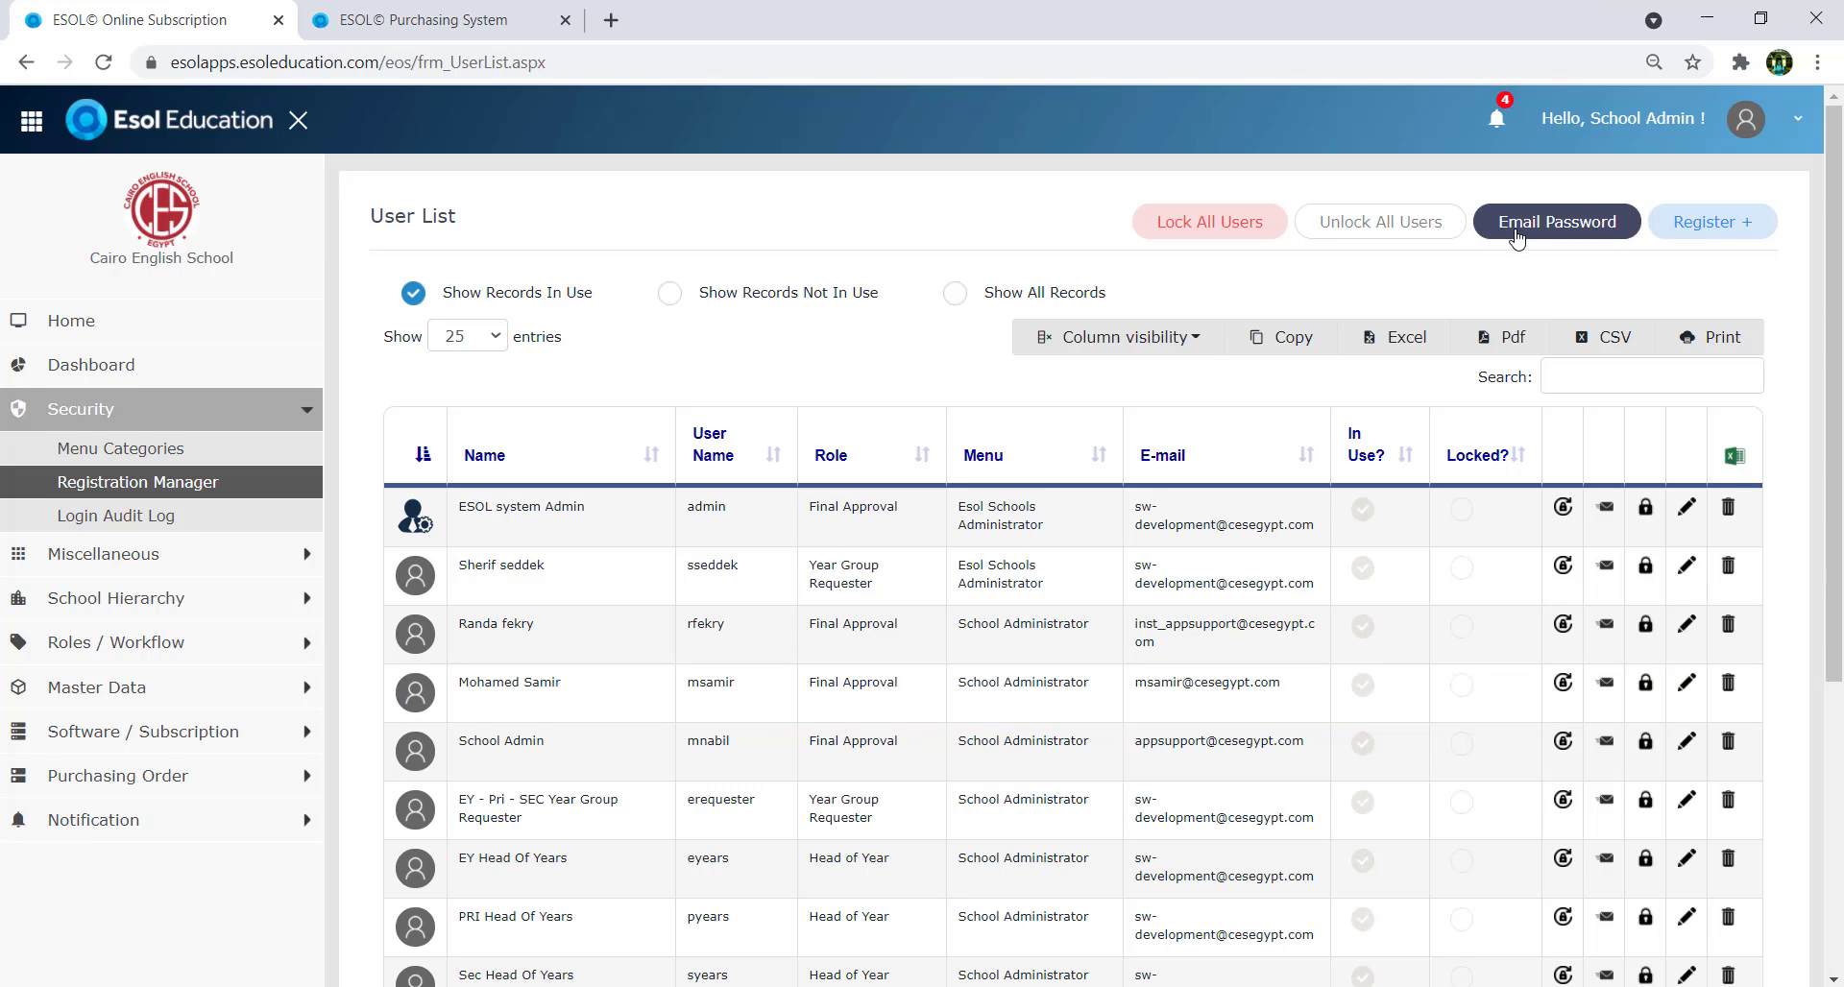
# Email the School Admin account its login credentials, and check the received message in Outlook before returning to the User List.
pyautogui.click(1611, 749)
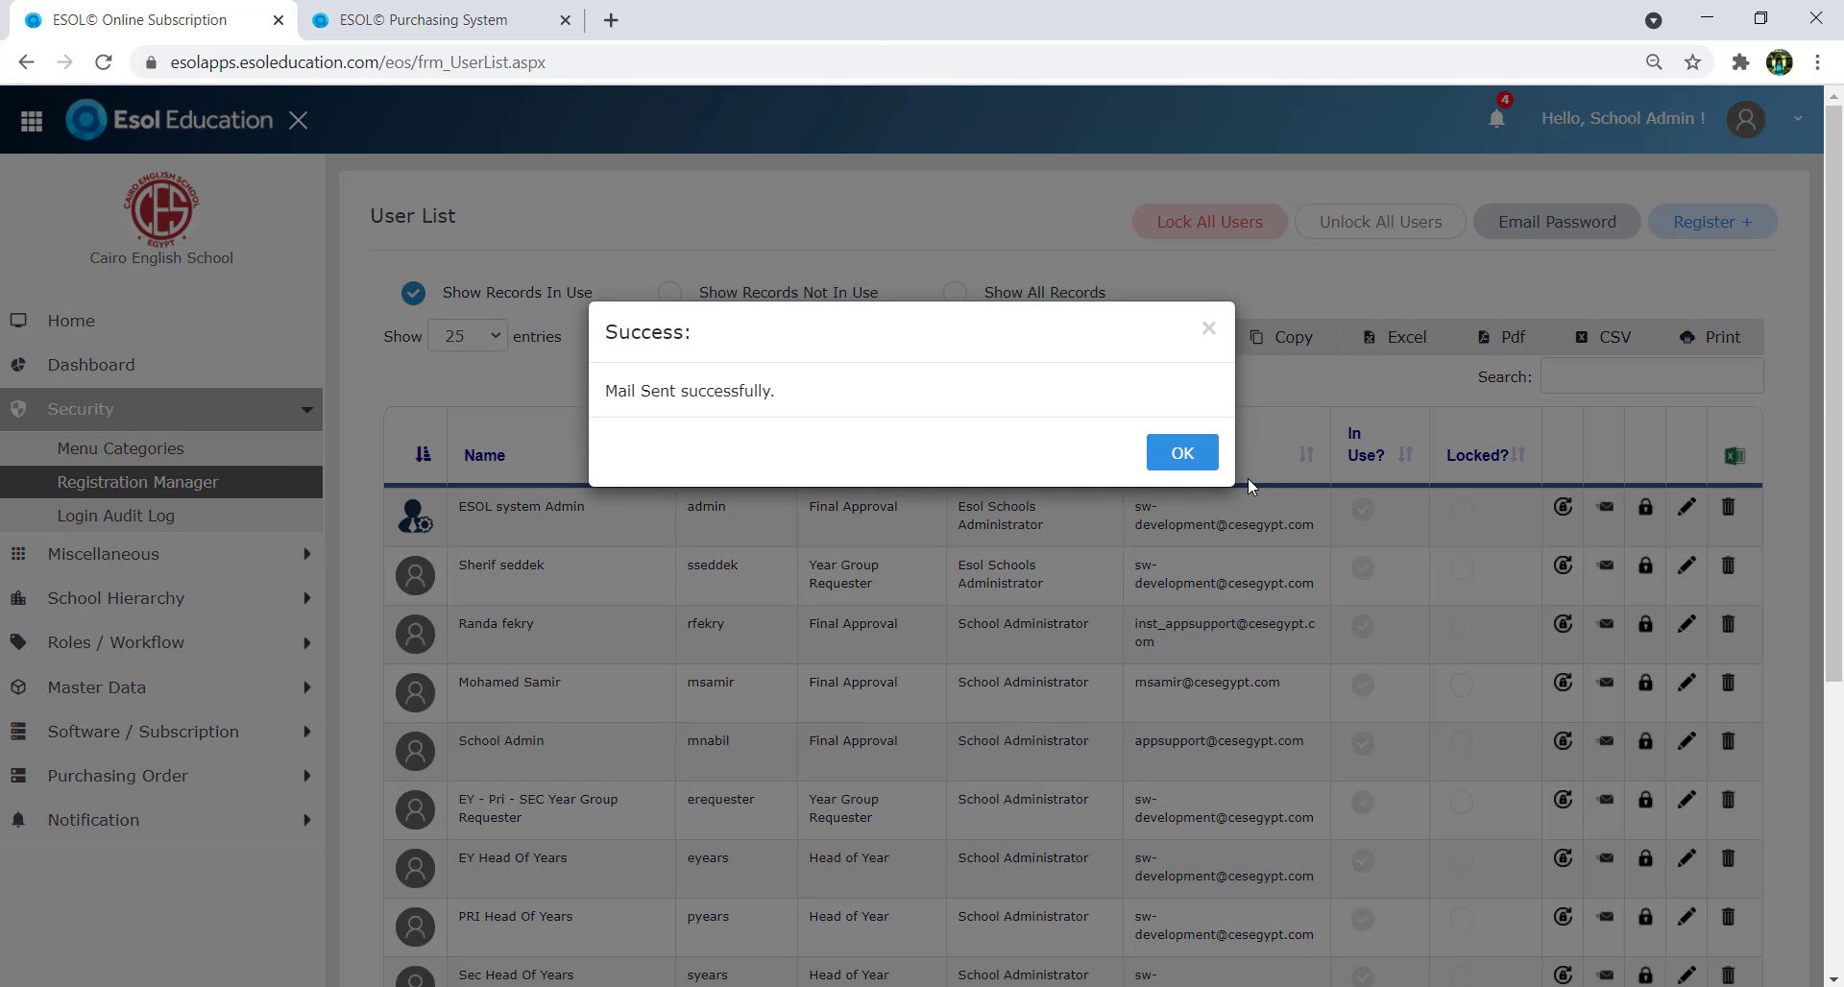
pyautogui.click(1187, 457)
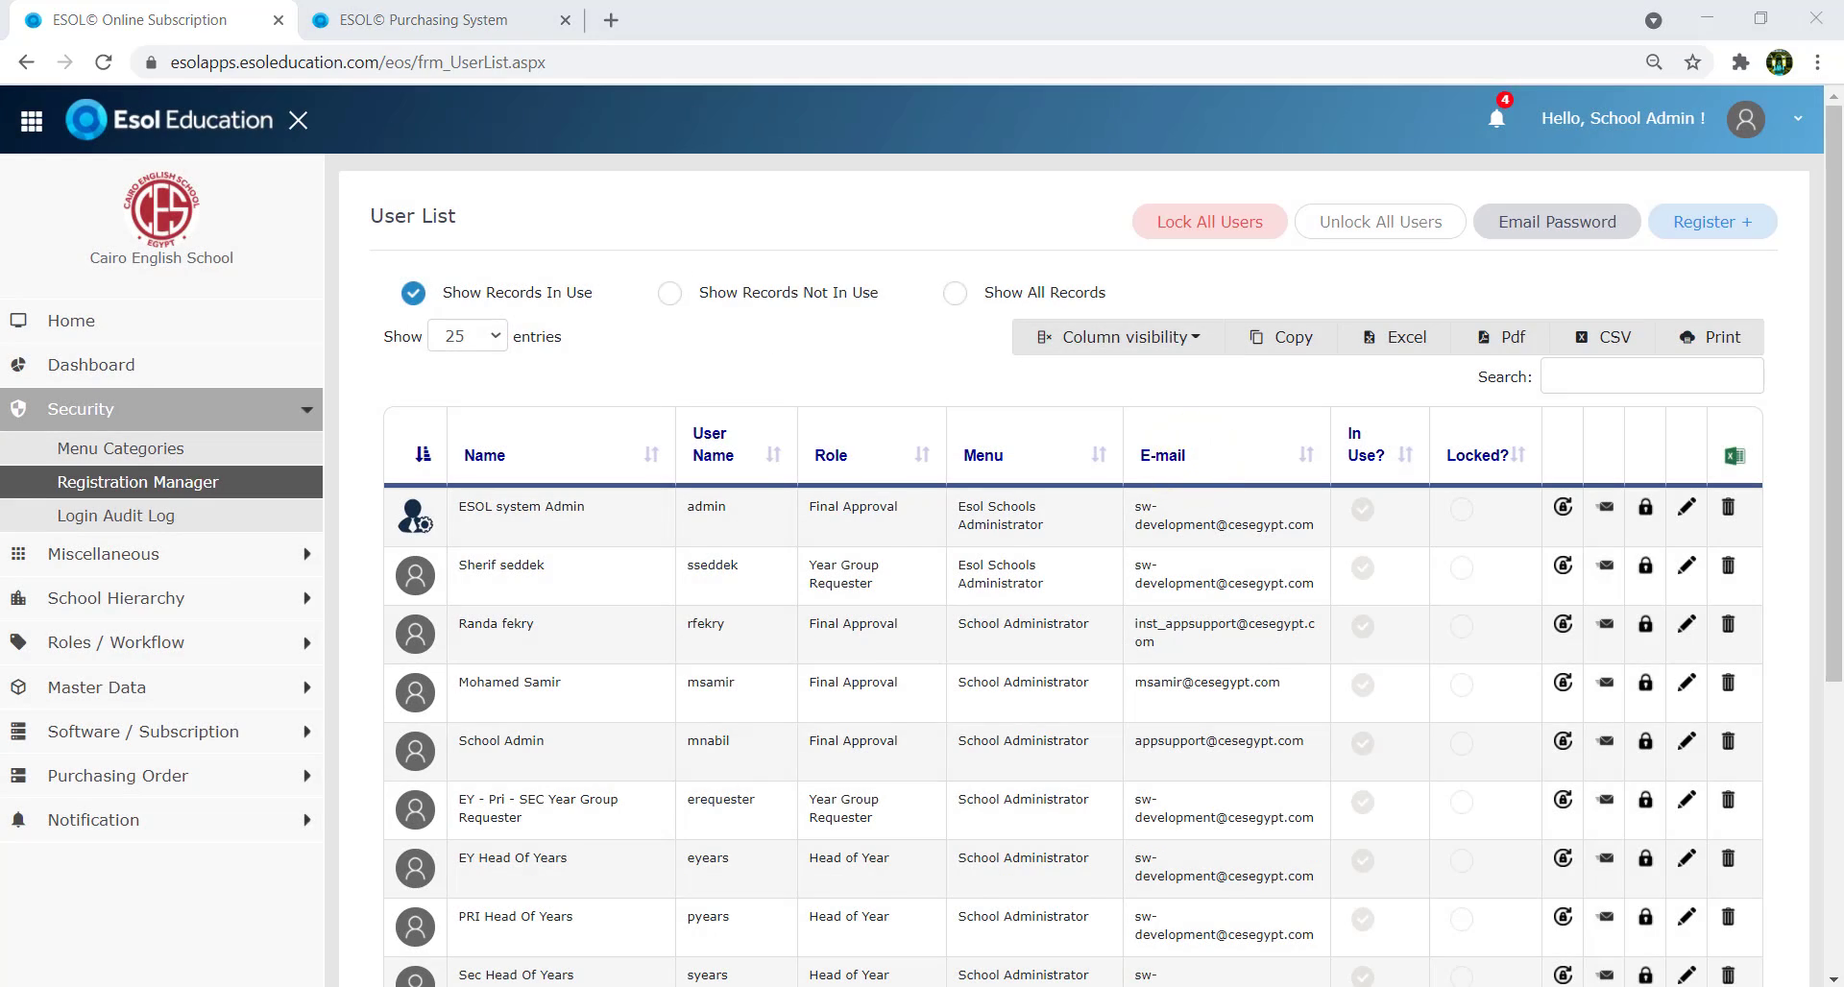
pyautogui.hotkey('alt', 'Tab')
pyautogui.click(559, 280)
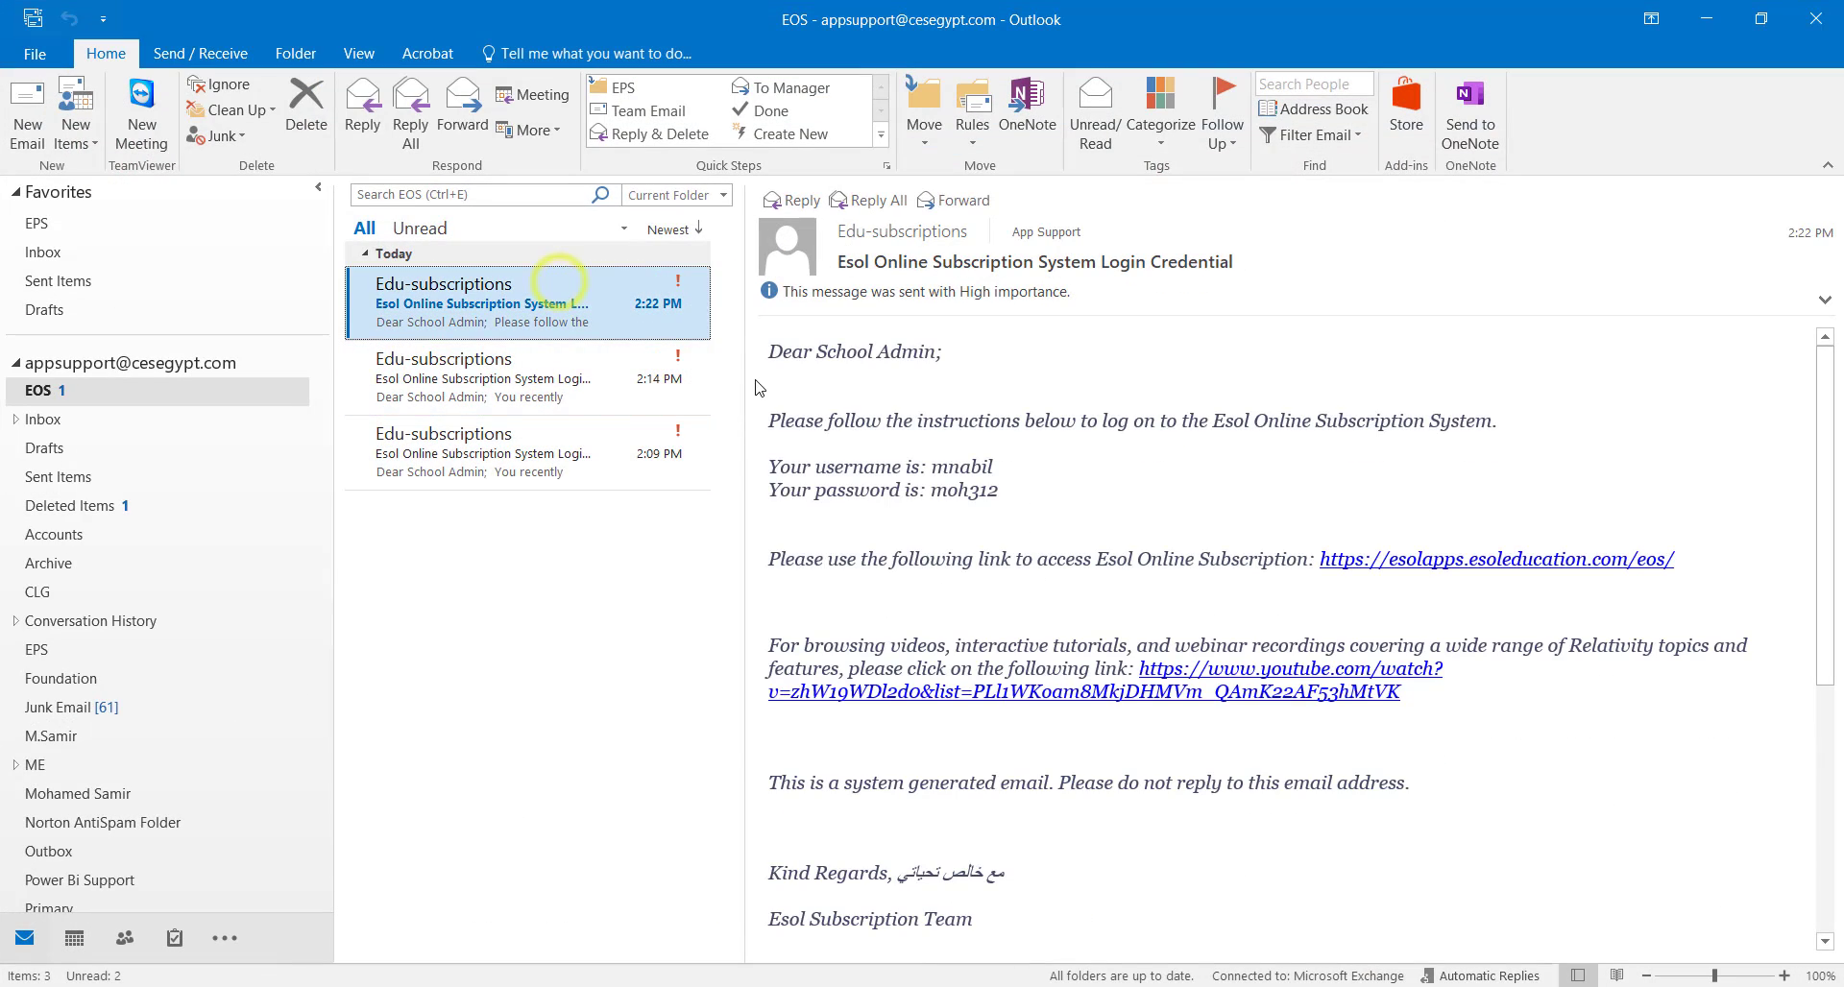
pyautogui.moveTo(1032, 496); pyautogui.dragTo(768, 459)
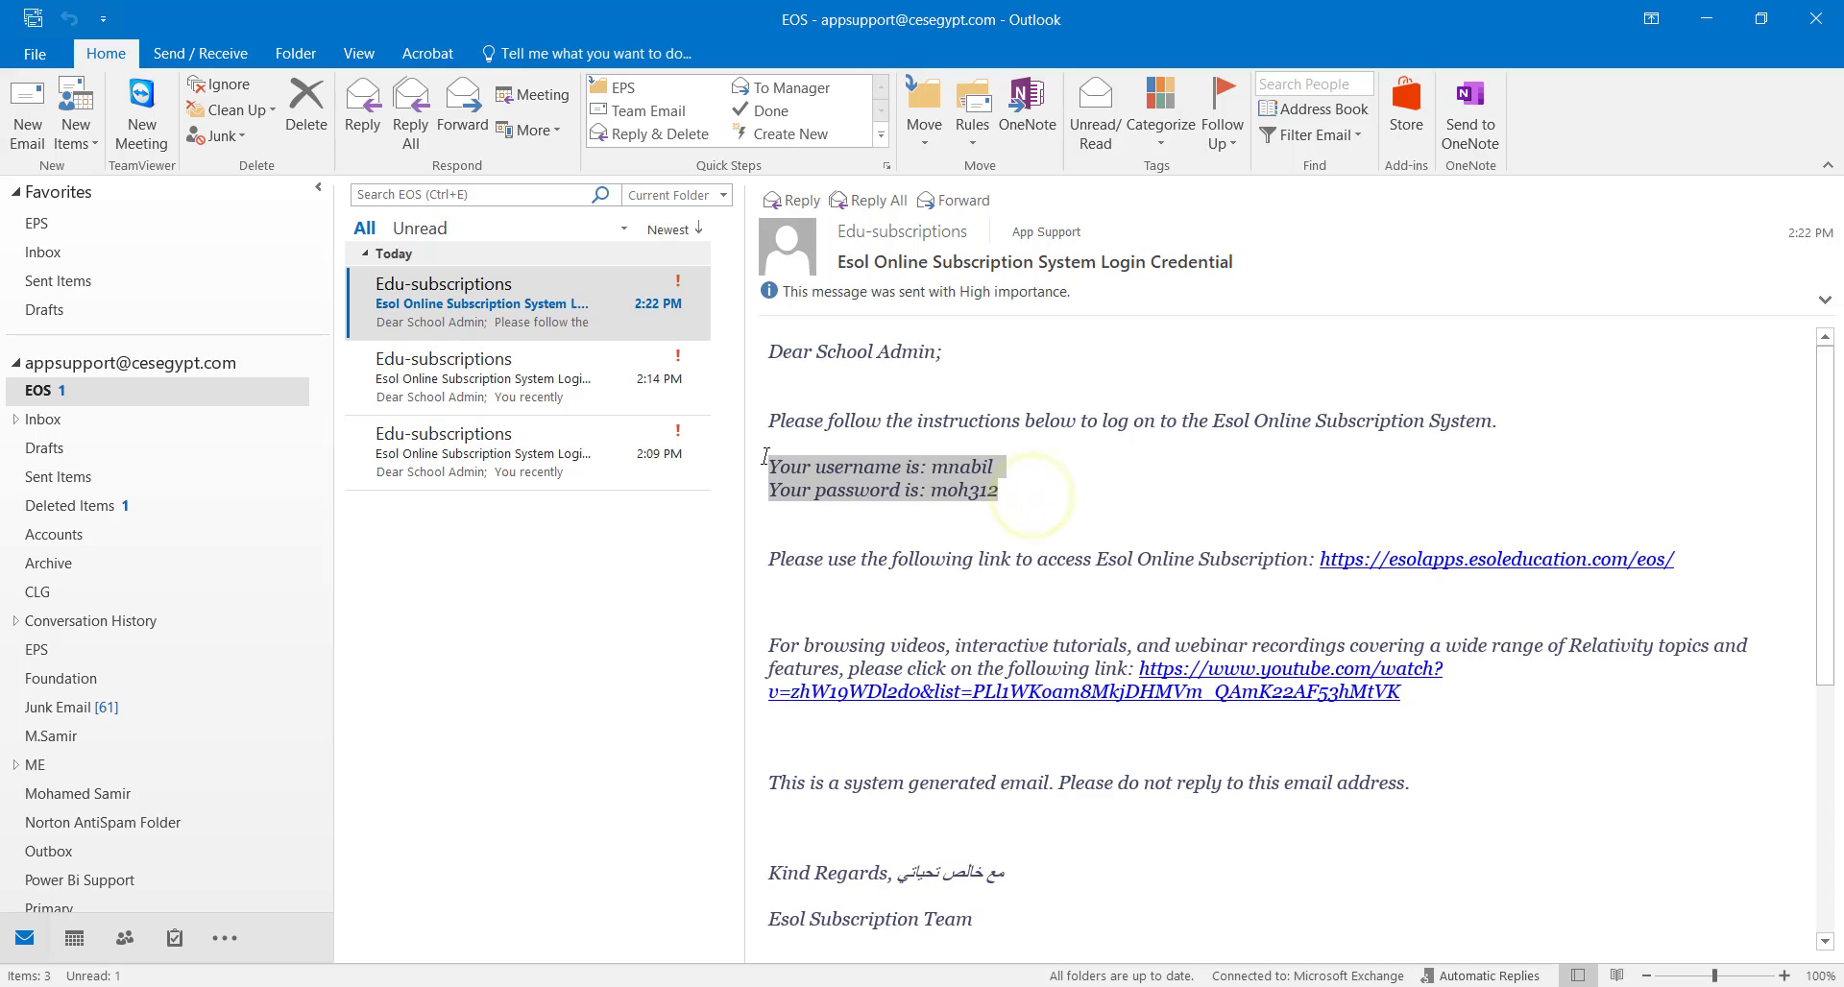
pyautogui.click(885, 553)
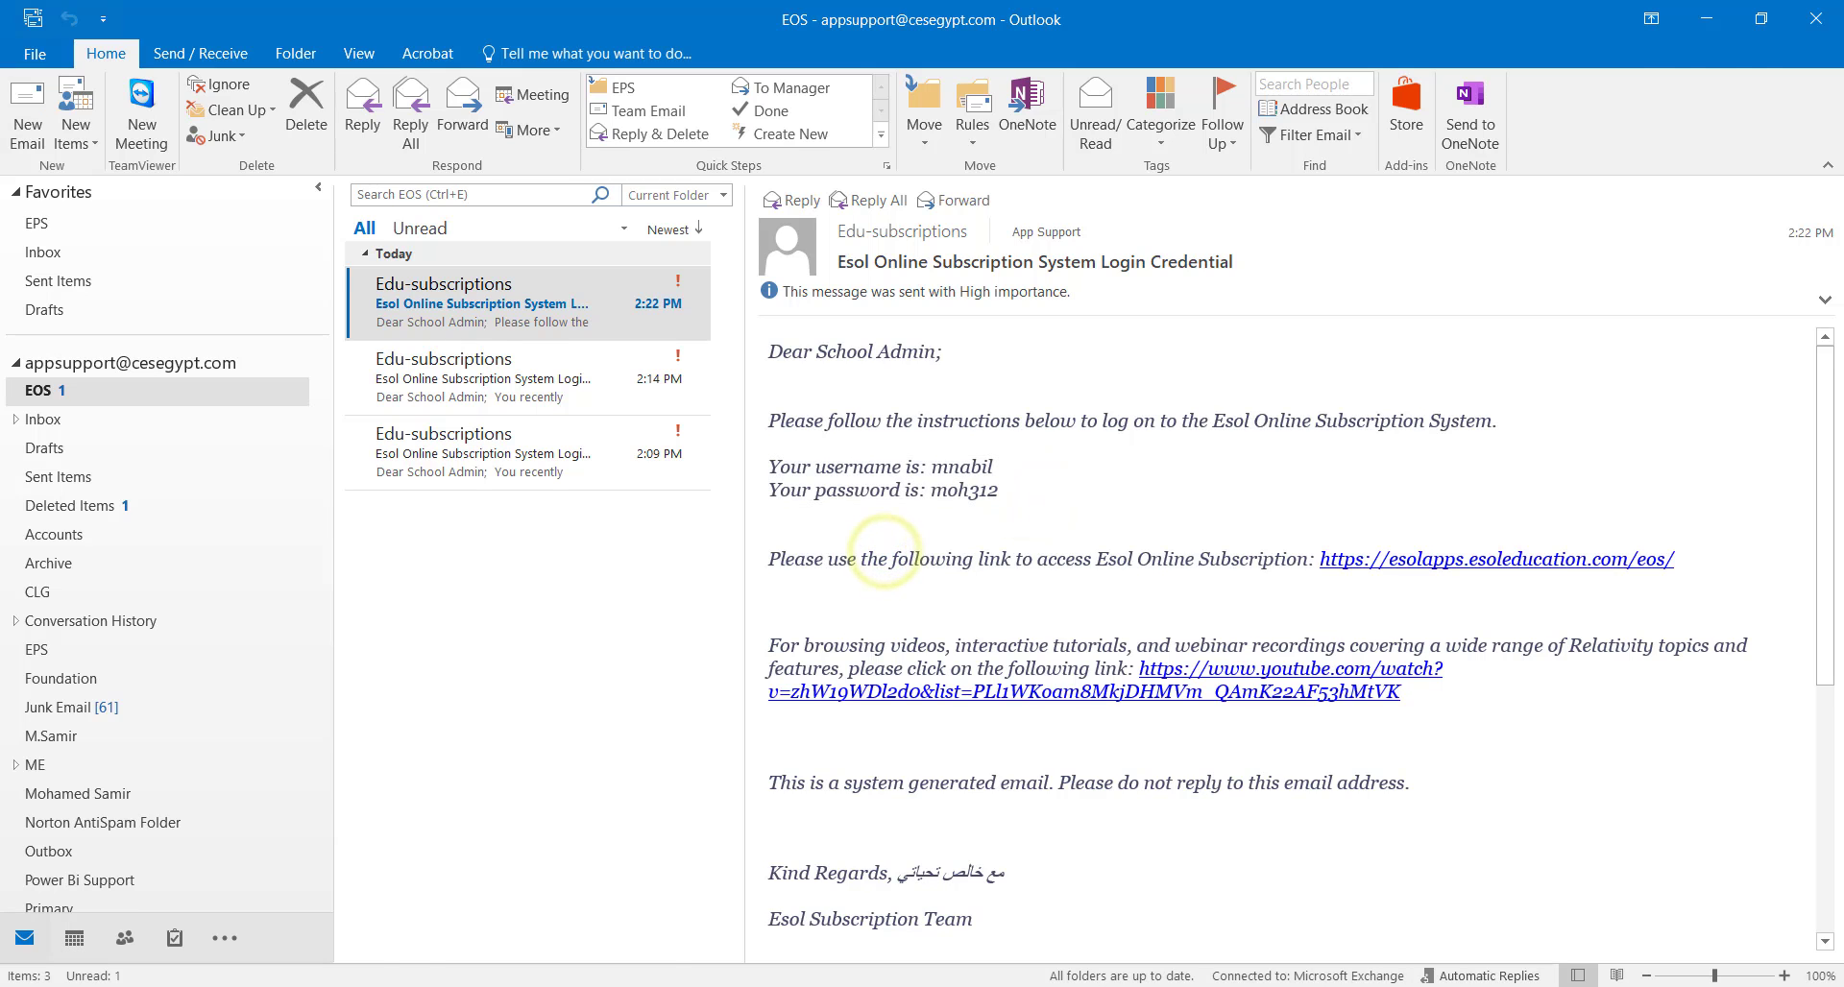
pyautogui.click(607, 986)
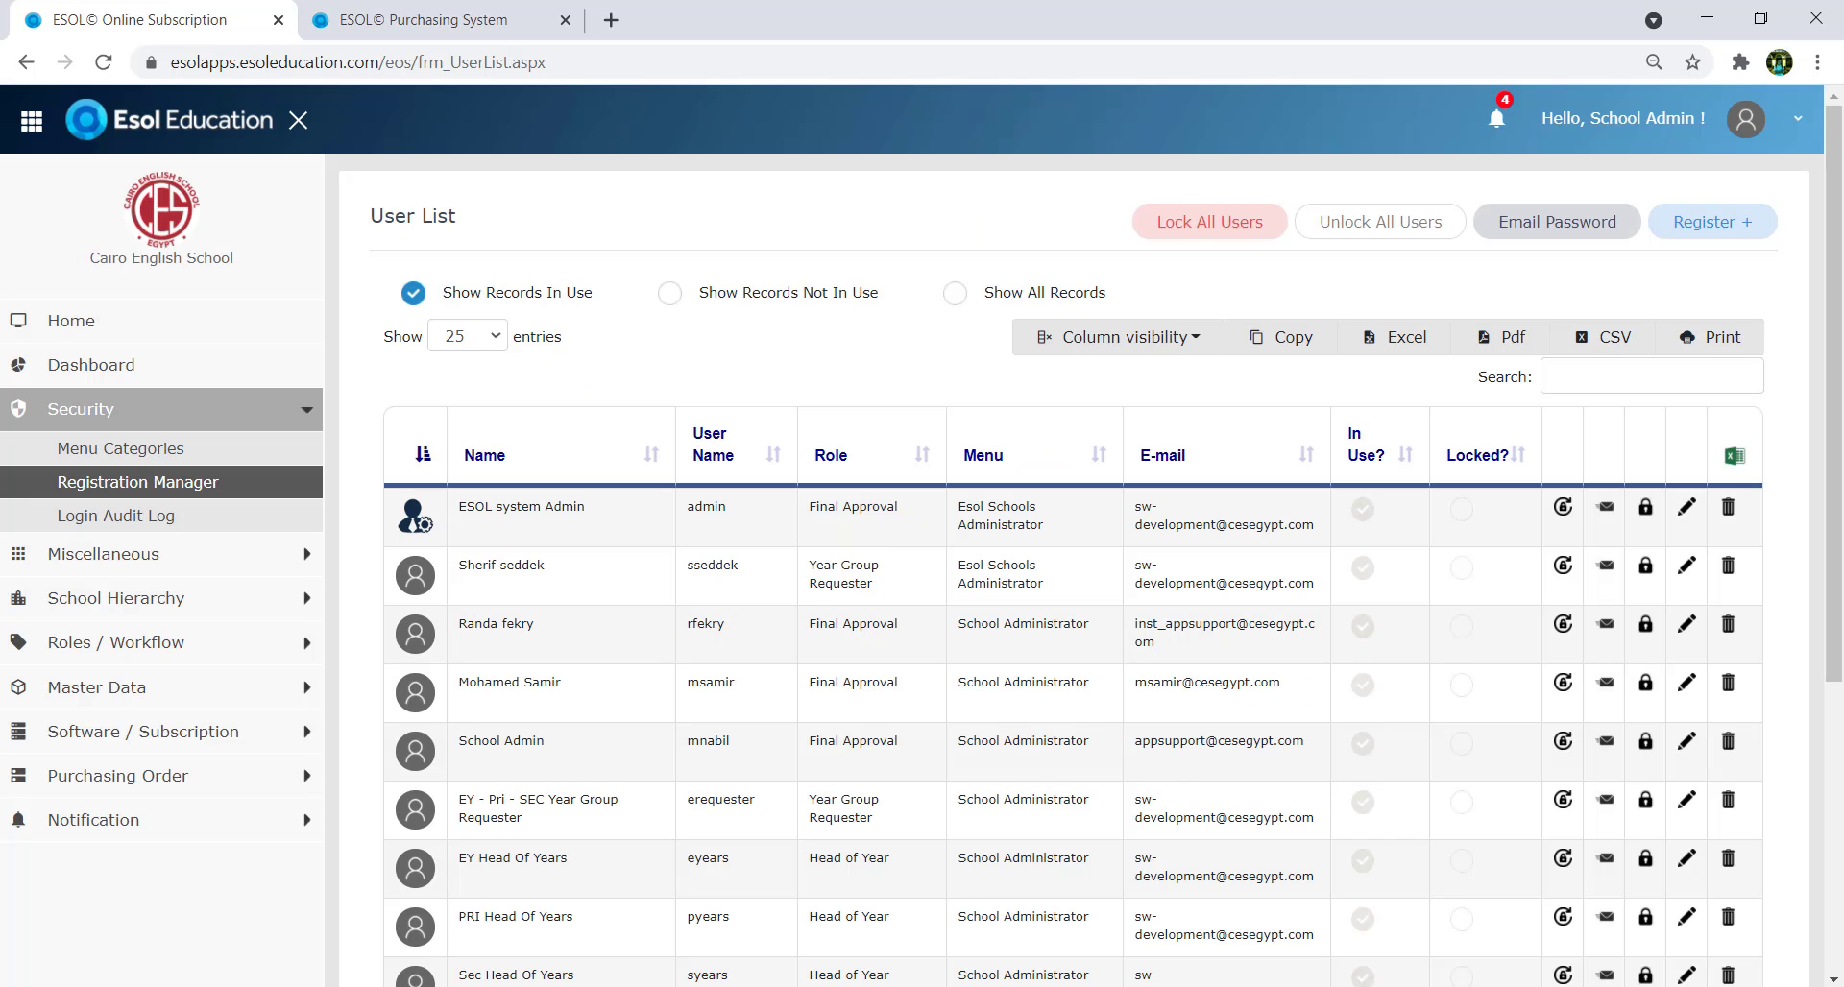
# View the School Admin account's edit form and its delete confirmation, without changing or deleting the record.
pyautogui.click(1689, 744)
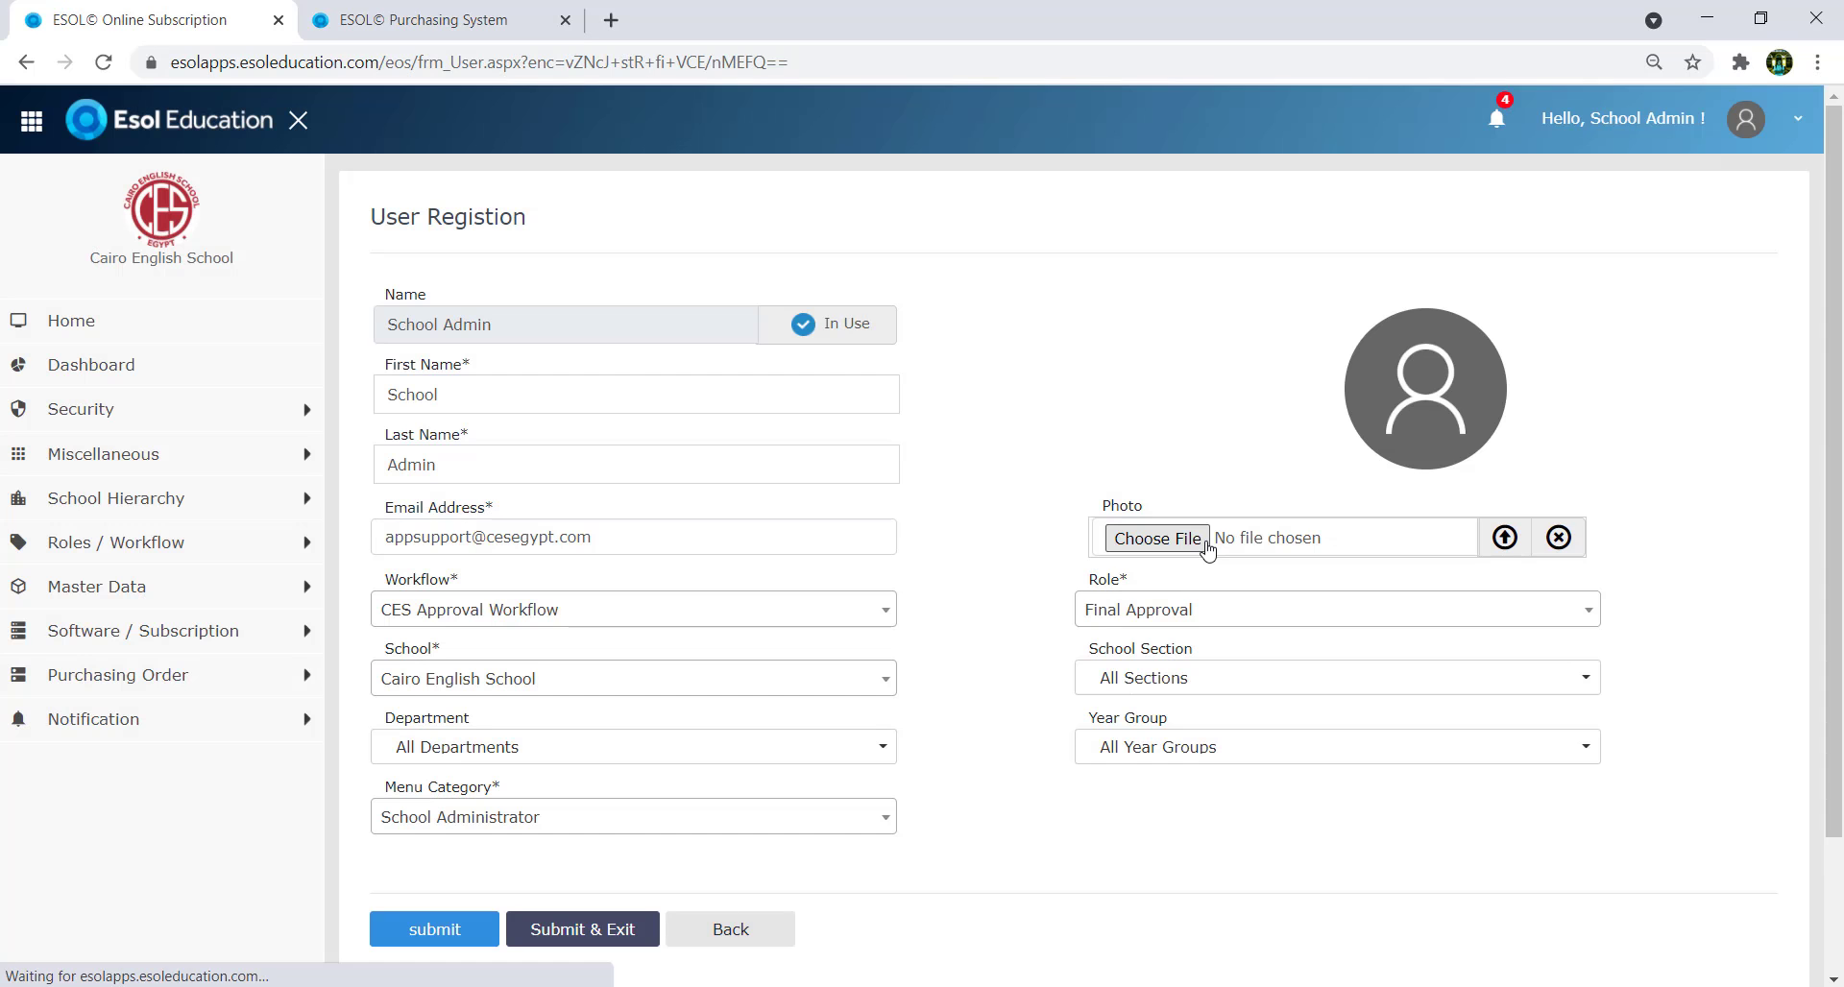
pyautogui.scroll(-2, 1206, 547)
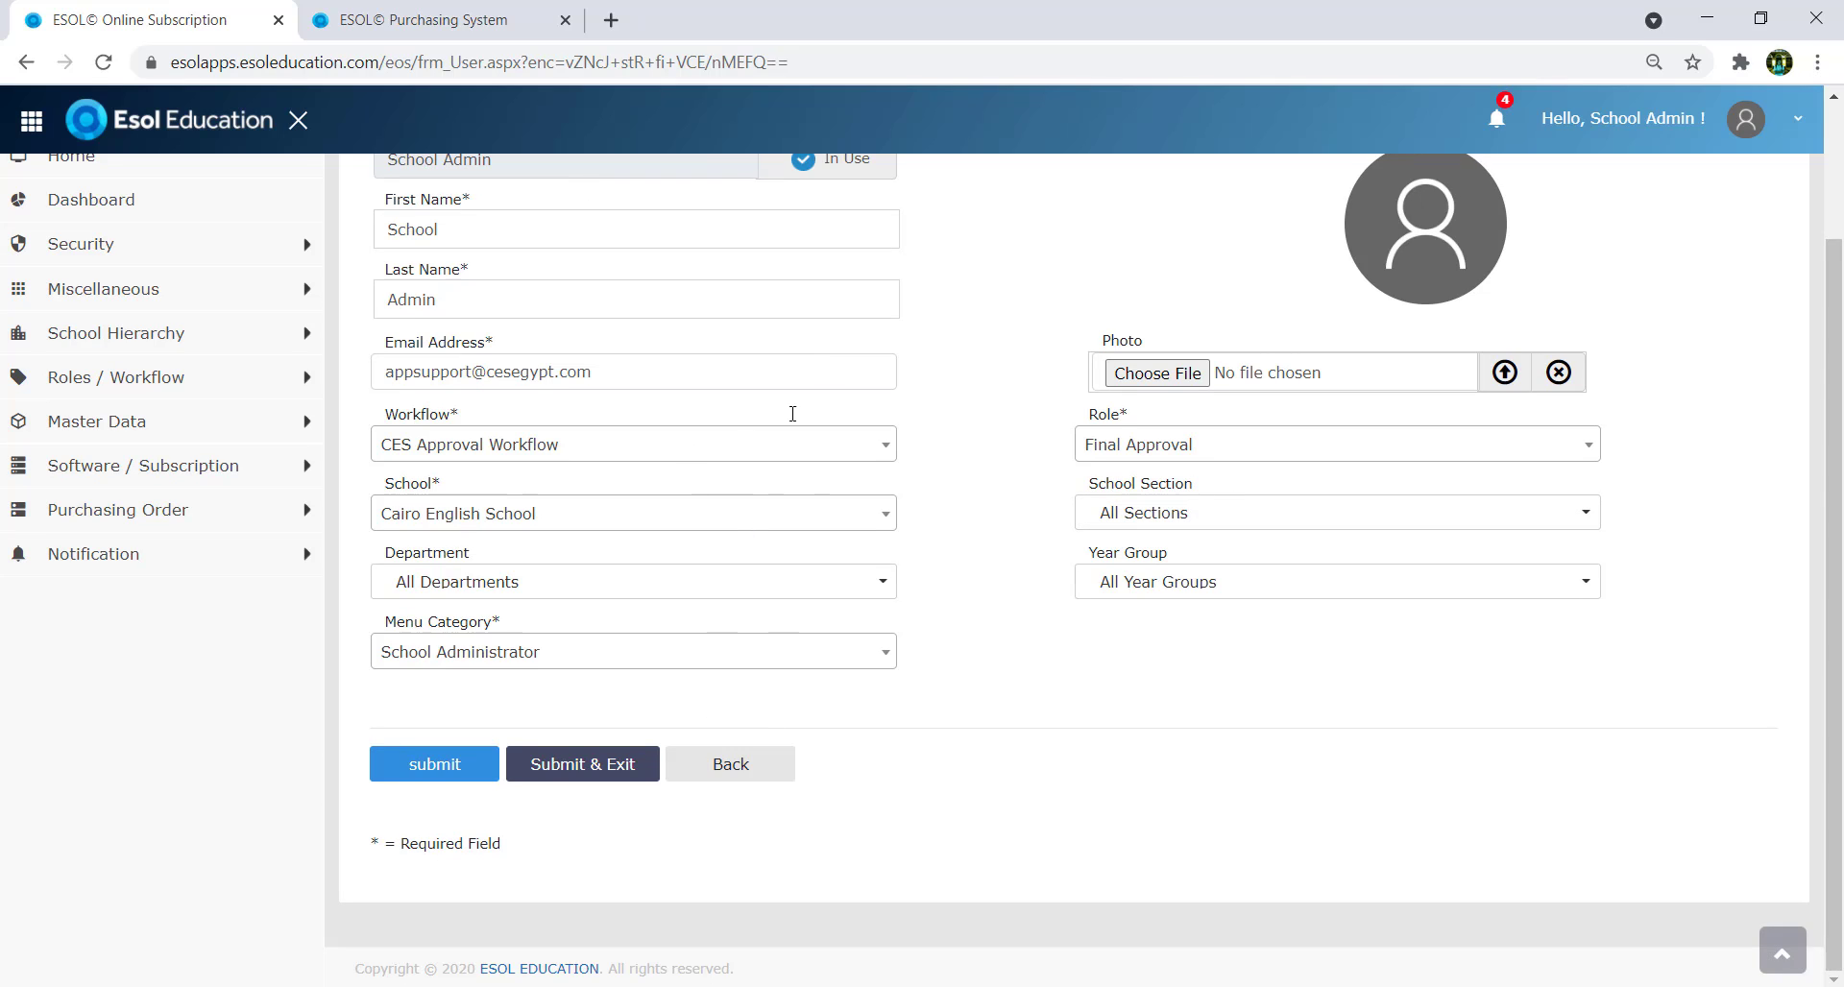
pyautogui.click(721, 774)
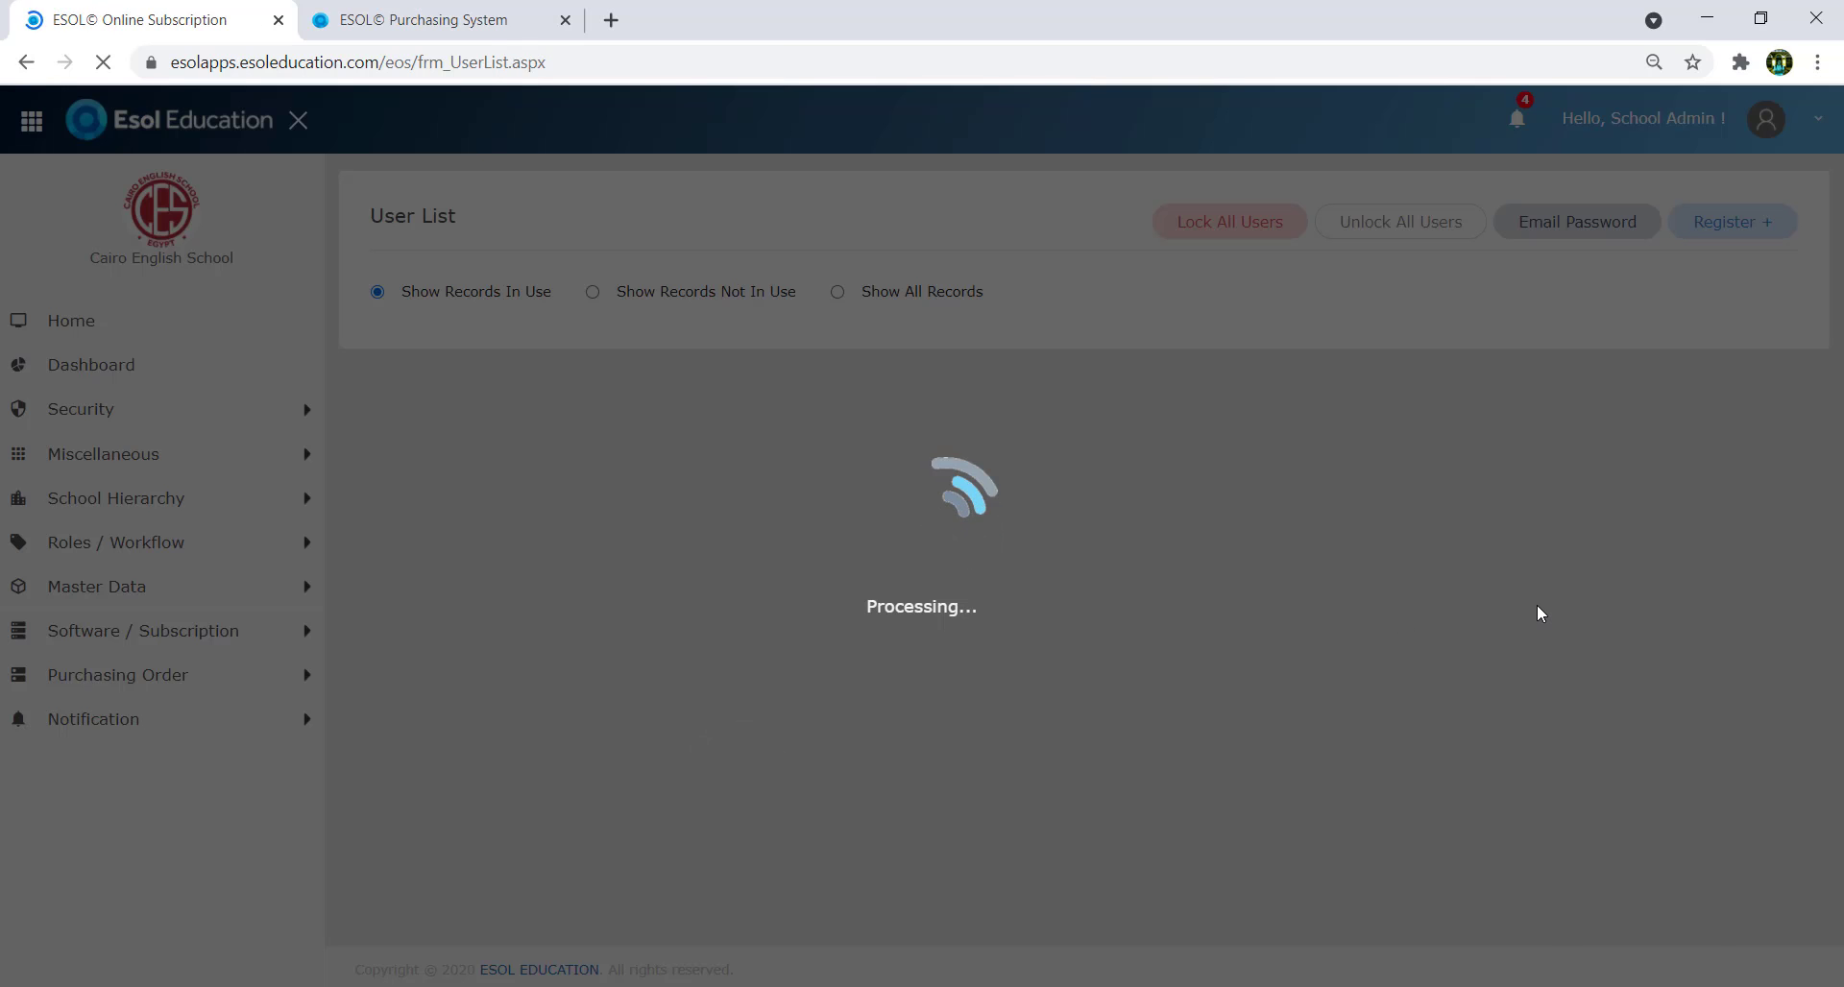
pyautogui.scroll(-1, 1690, 664)
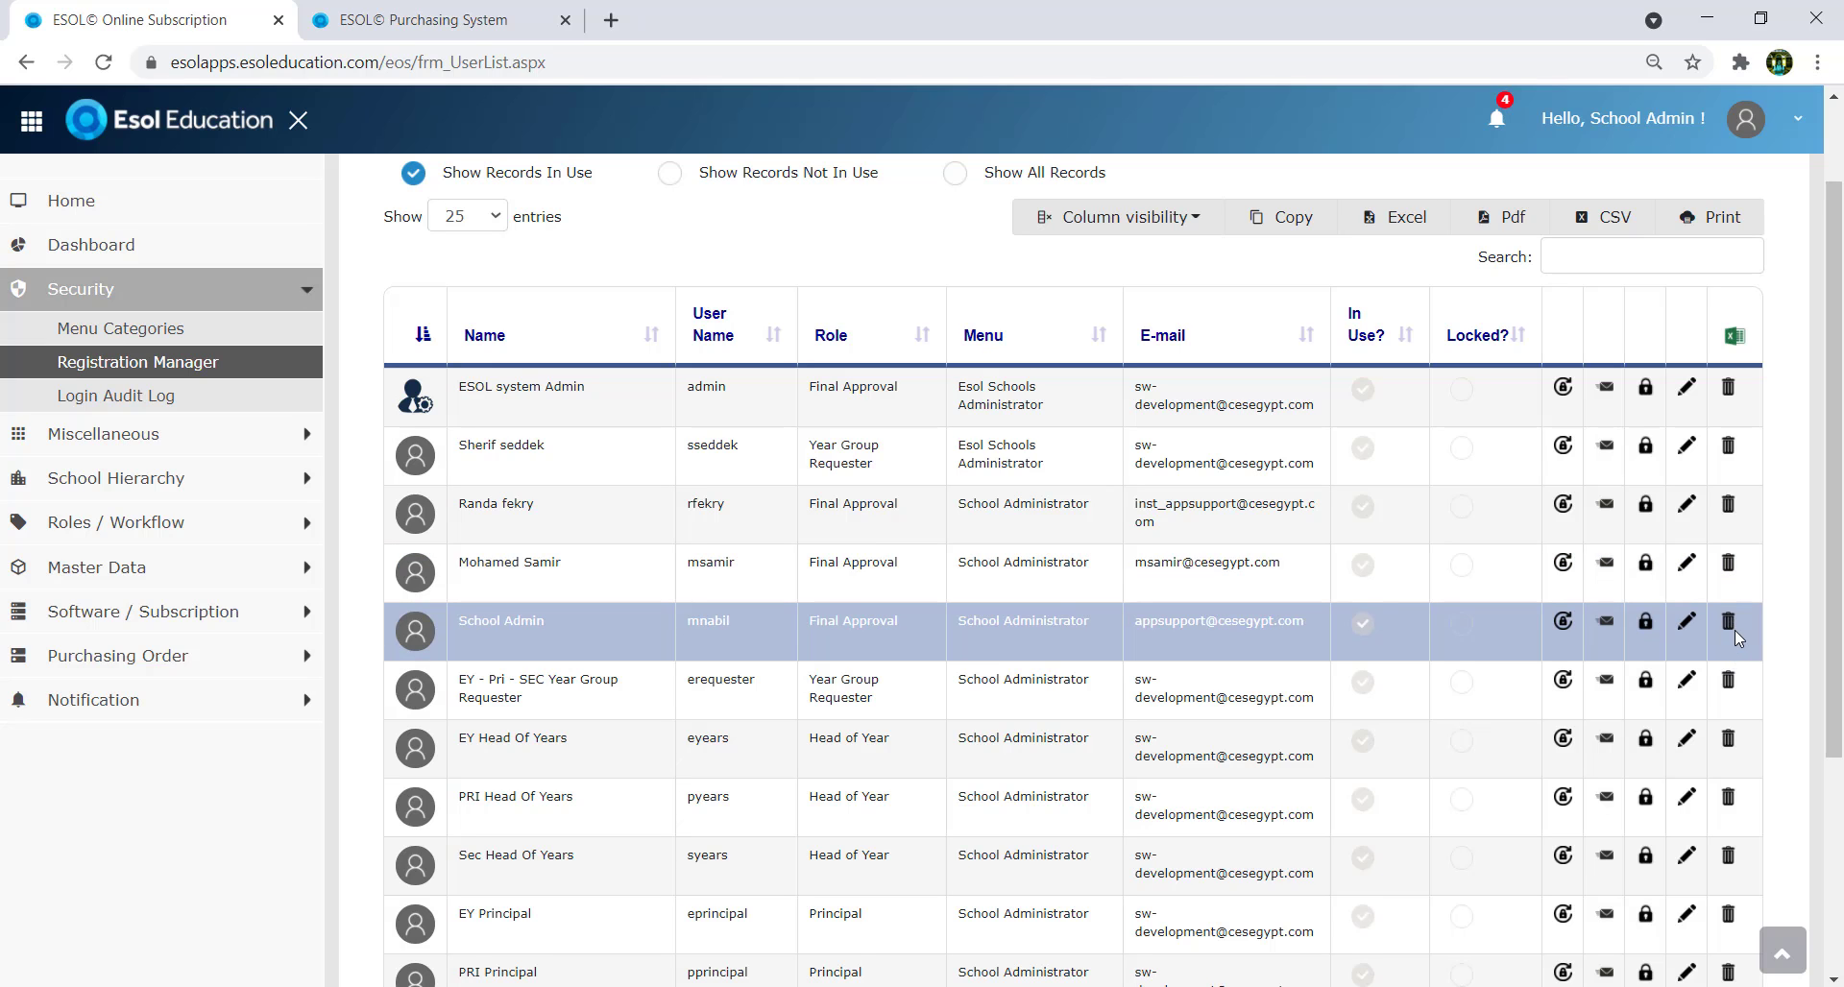
pyautogui.click(1729, 625)
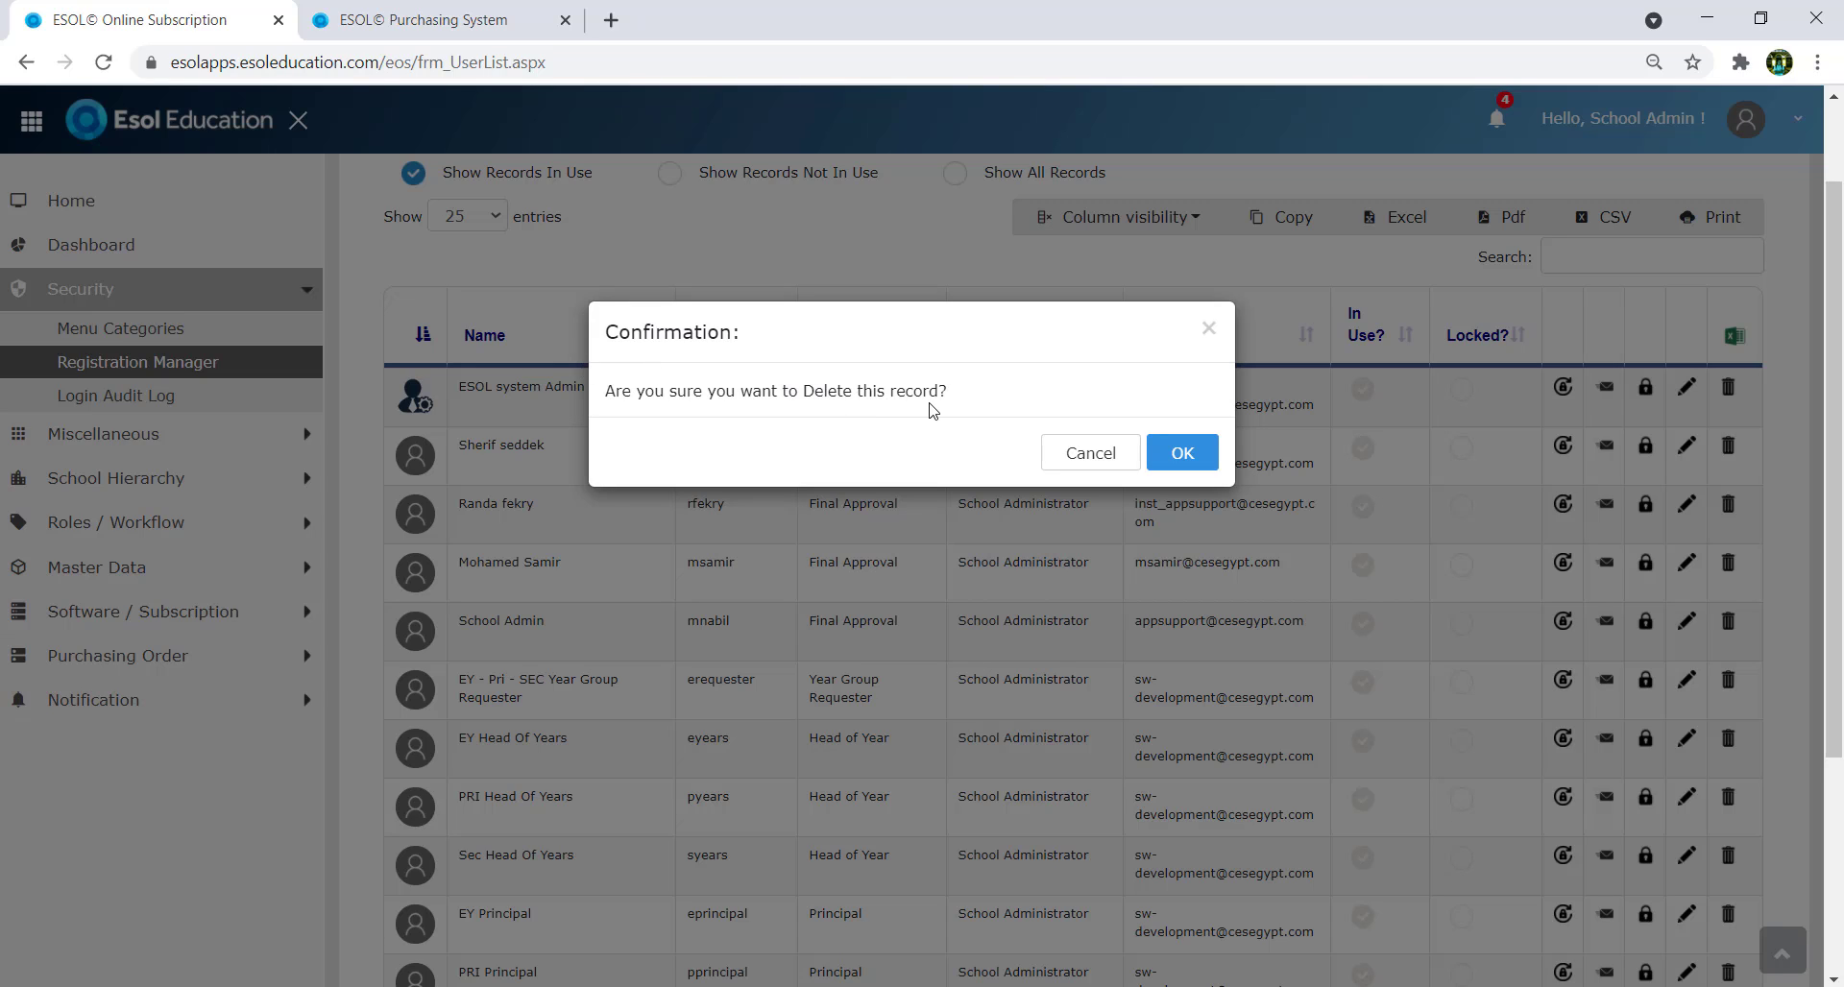
pyautogui.click(1066, 457)
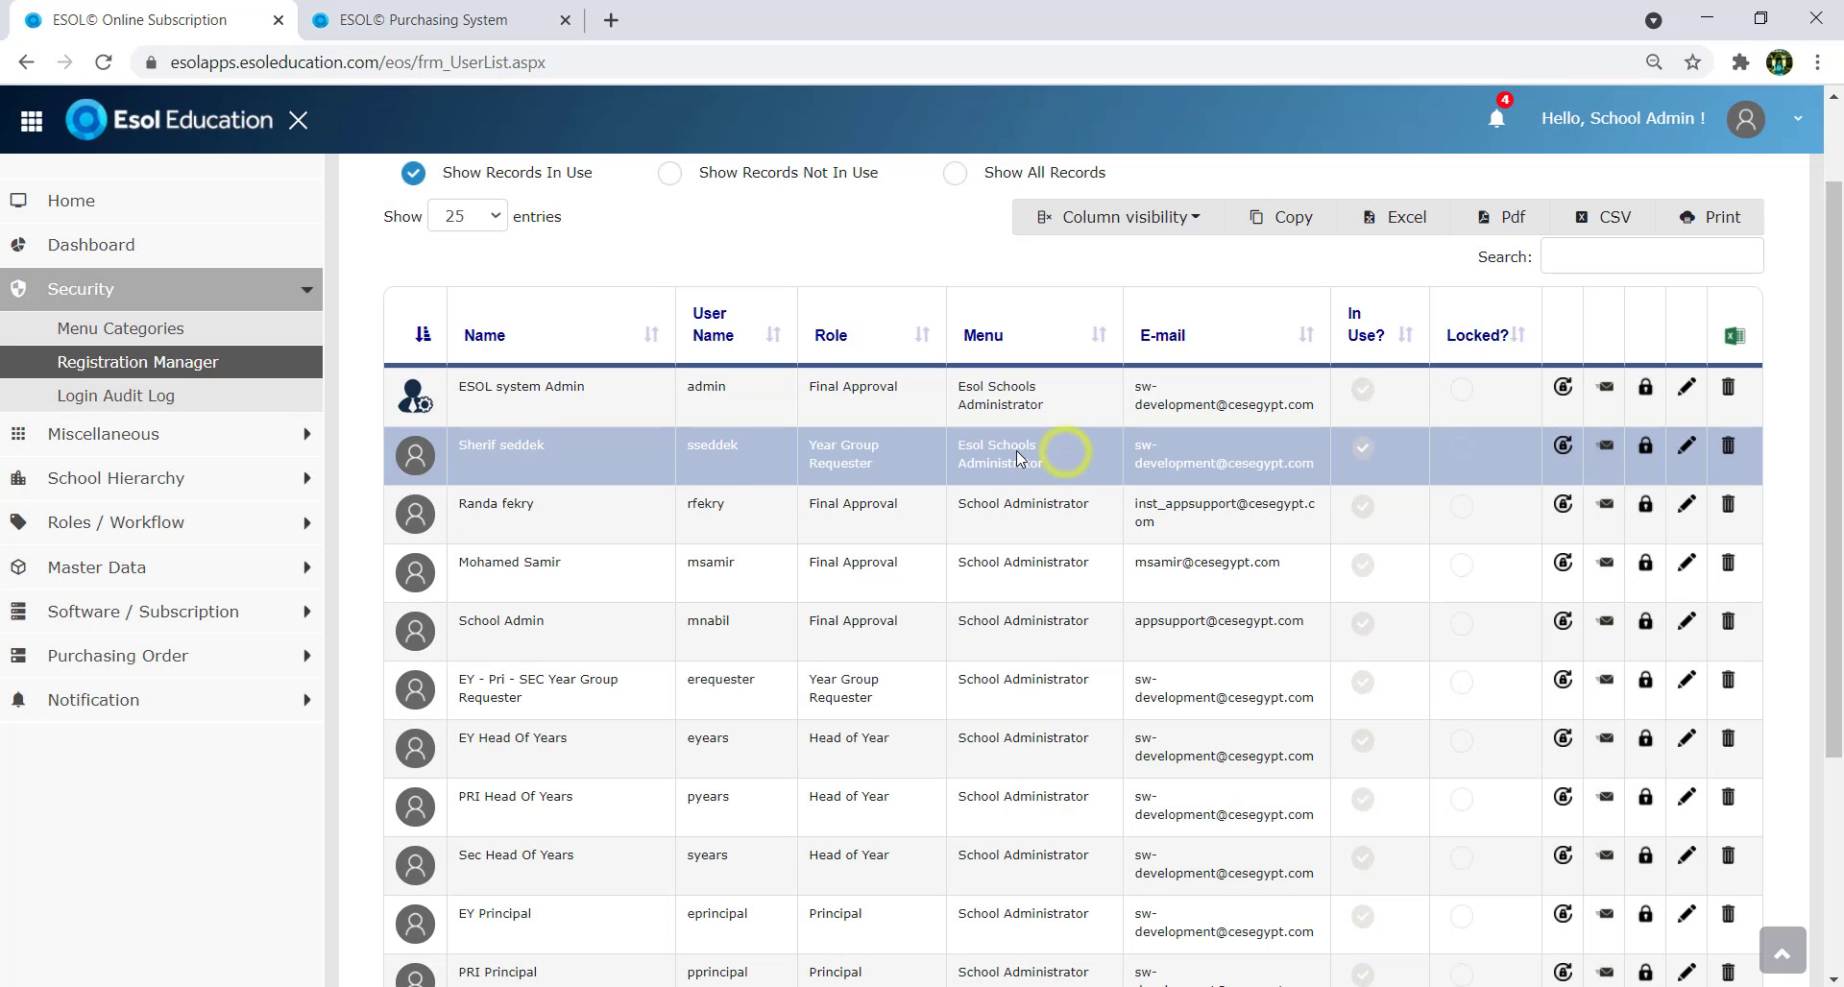
# Generate the login audit report for the period from 4/14/2021 to 4/15/2021.
pyautogui.click(203, 399)
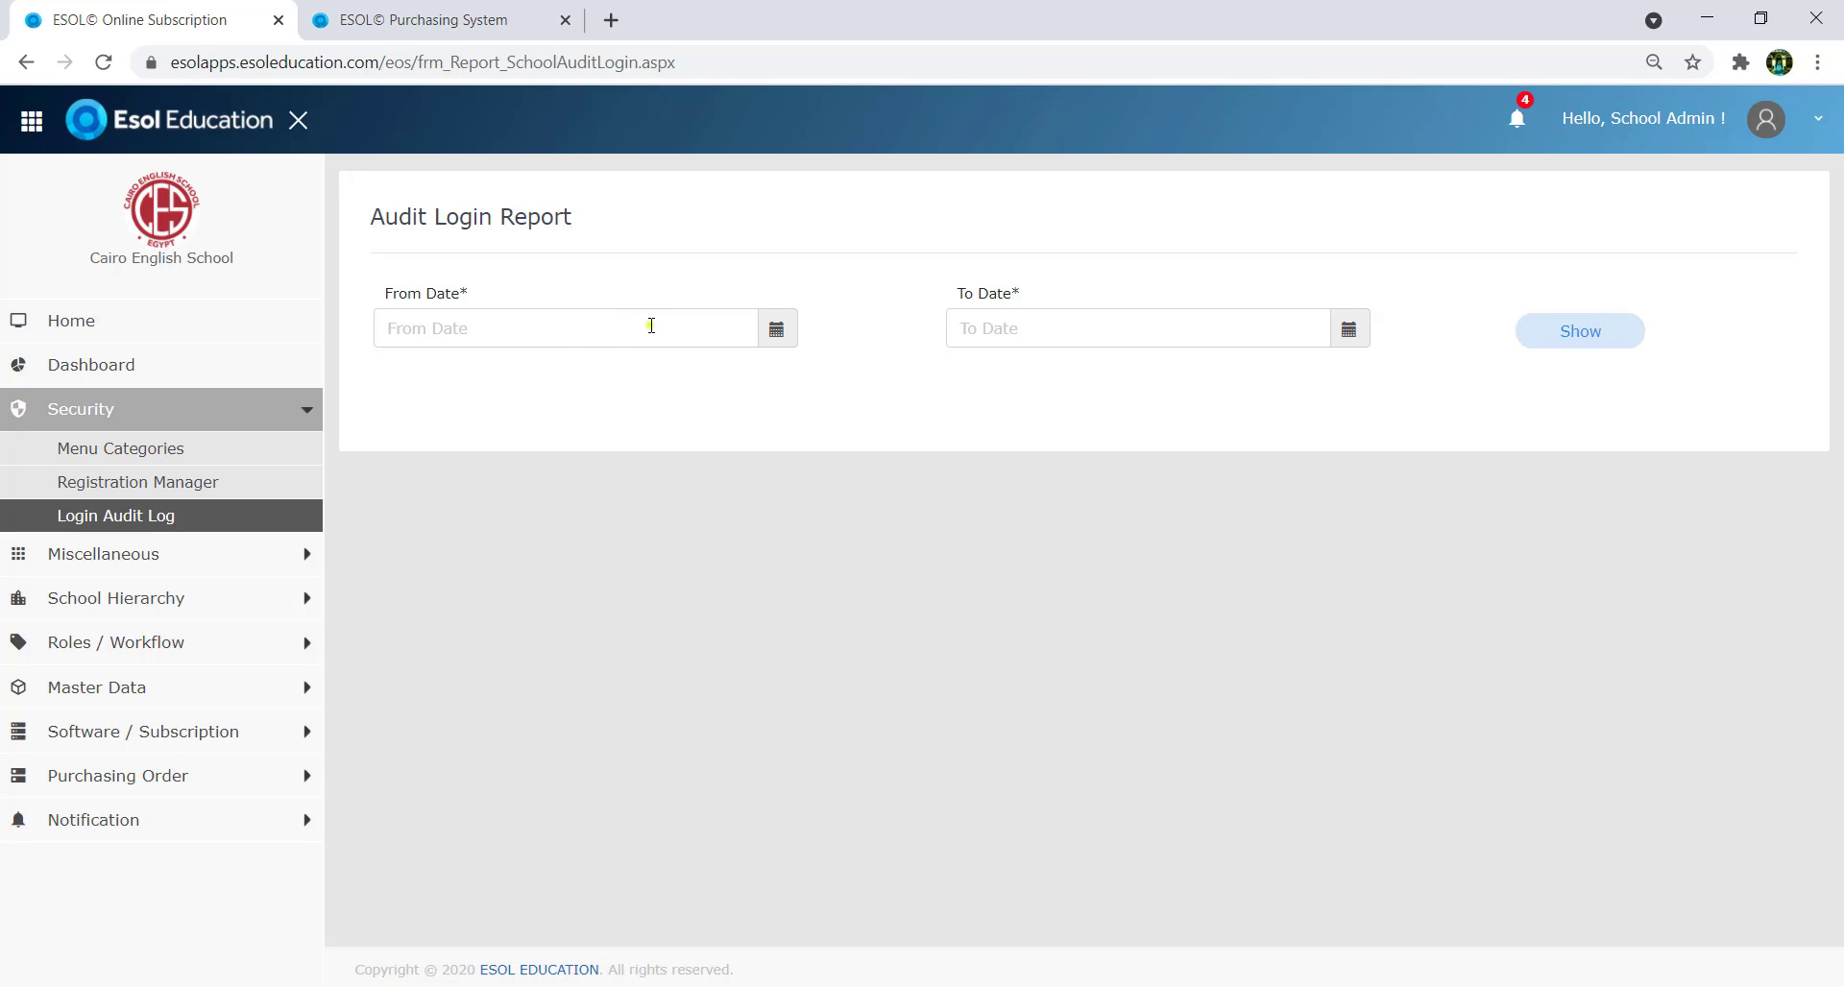
pyautogui.click(651, 326)
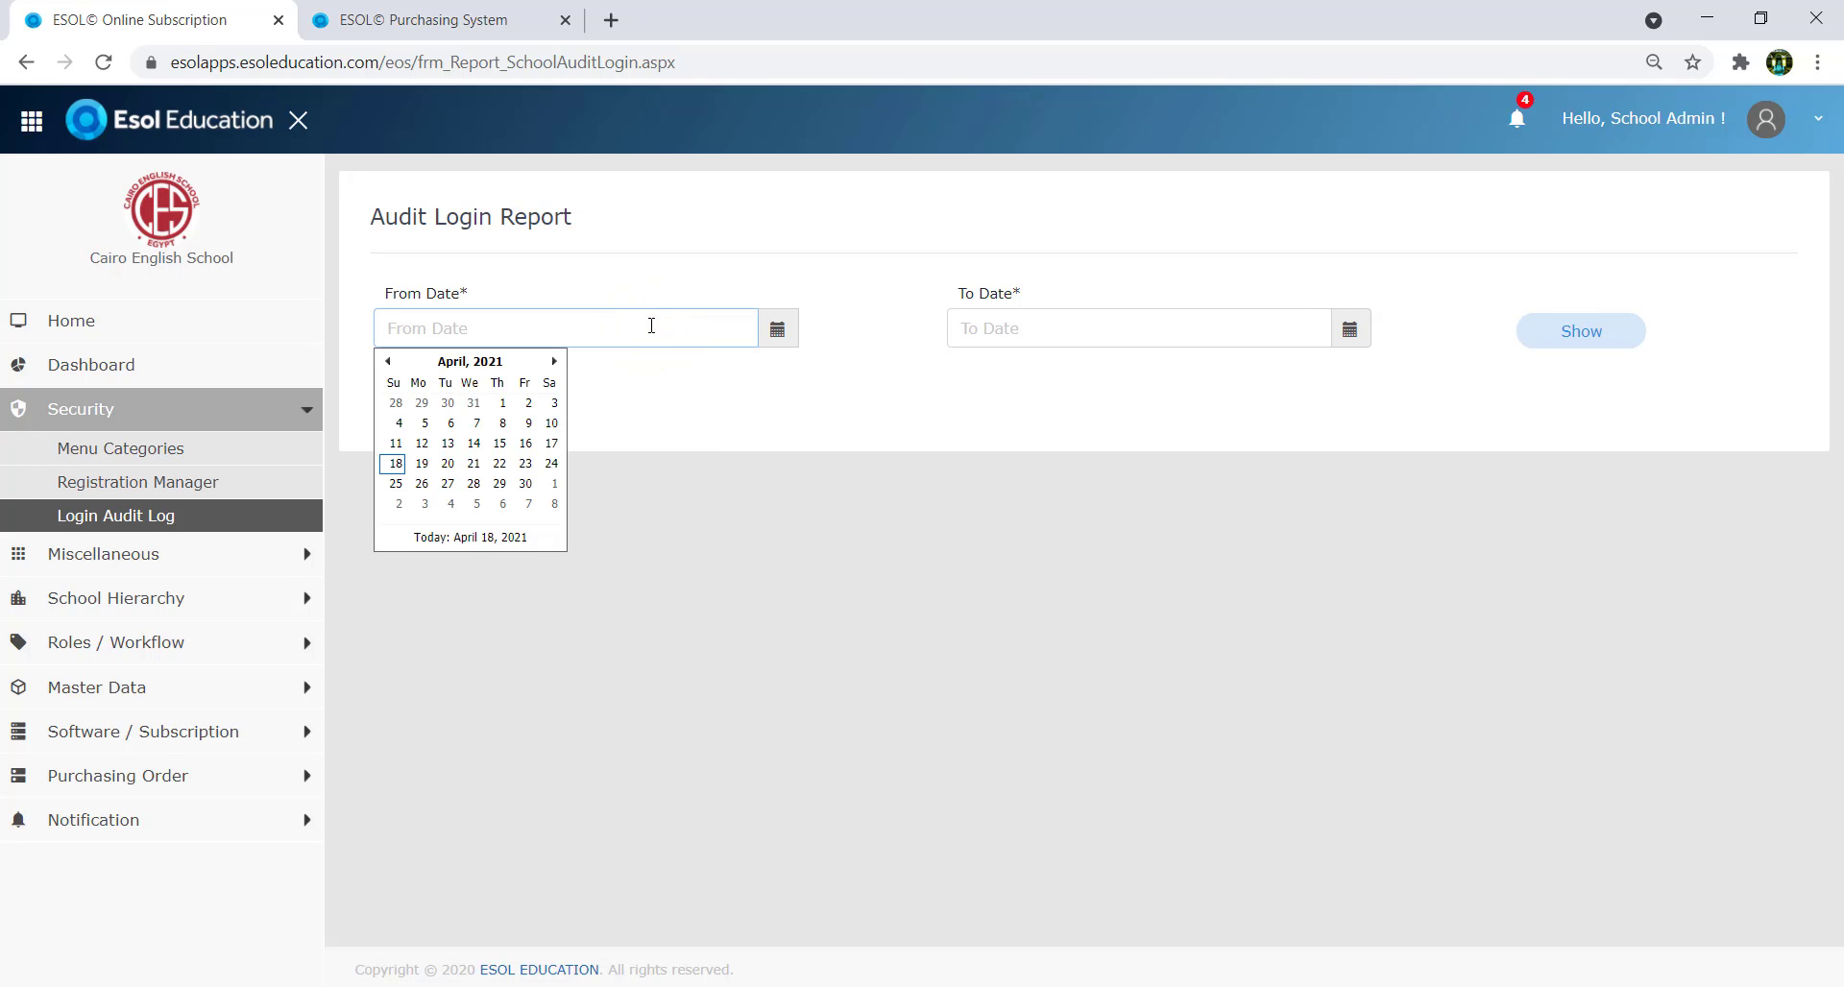
pyautogui.click(500, 444)
pyautogui.click(558, 322)
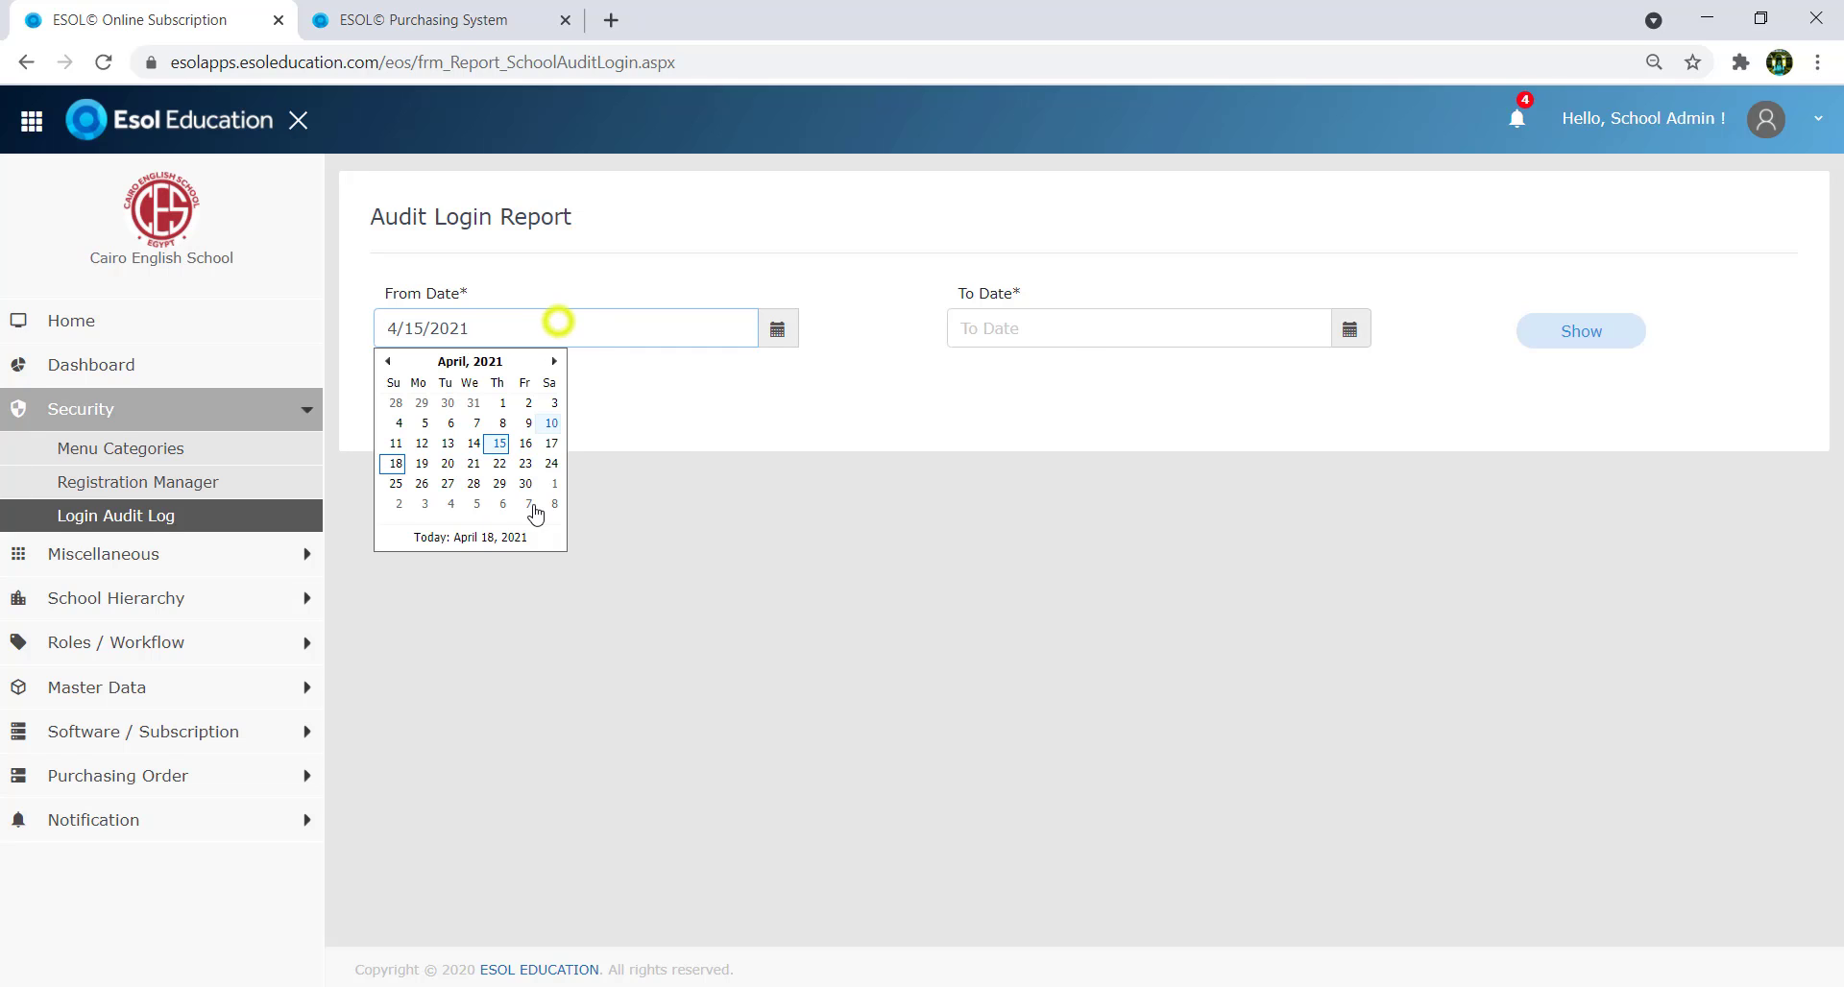
pyautogui.click(473, 444)
pyautogui.click(1221, 320)
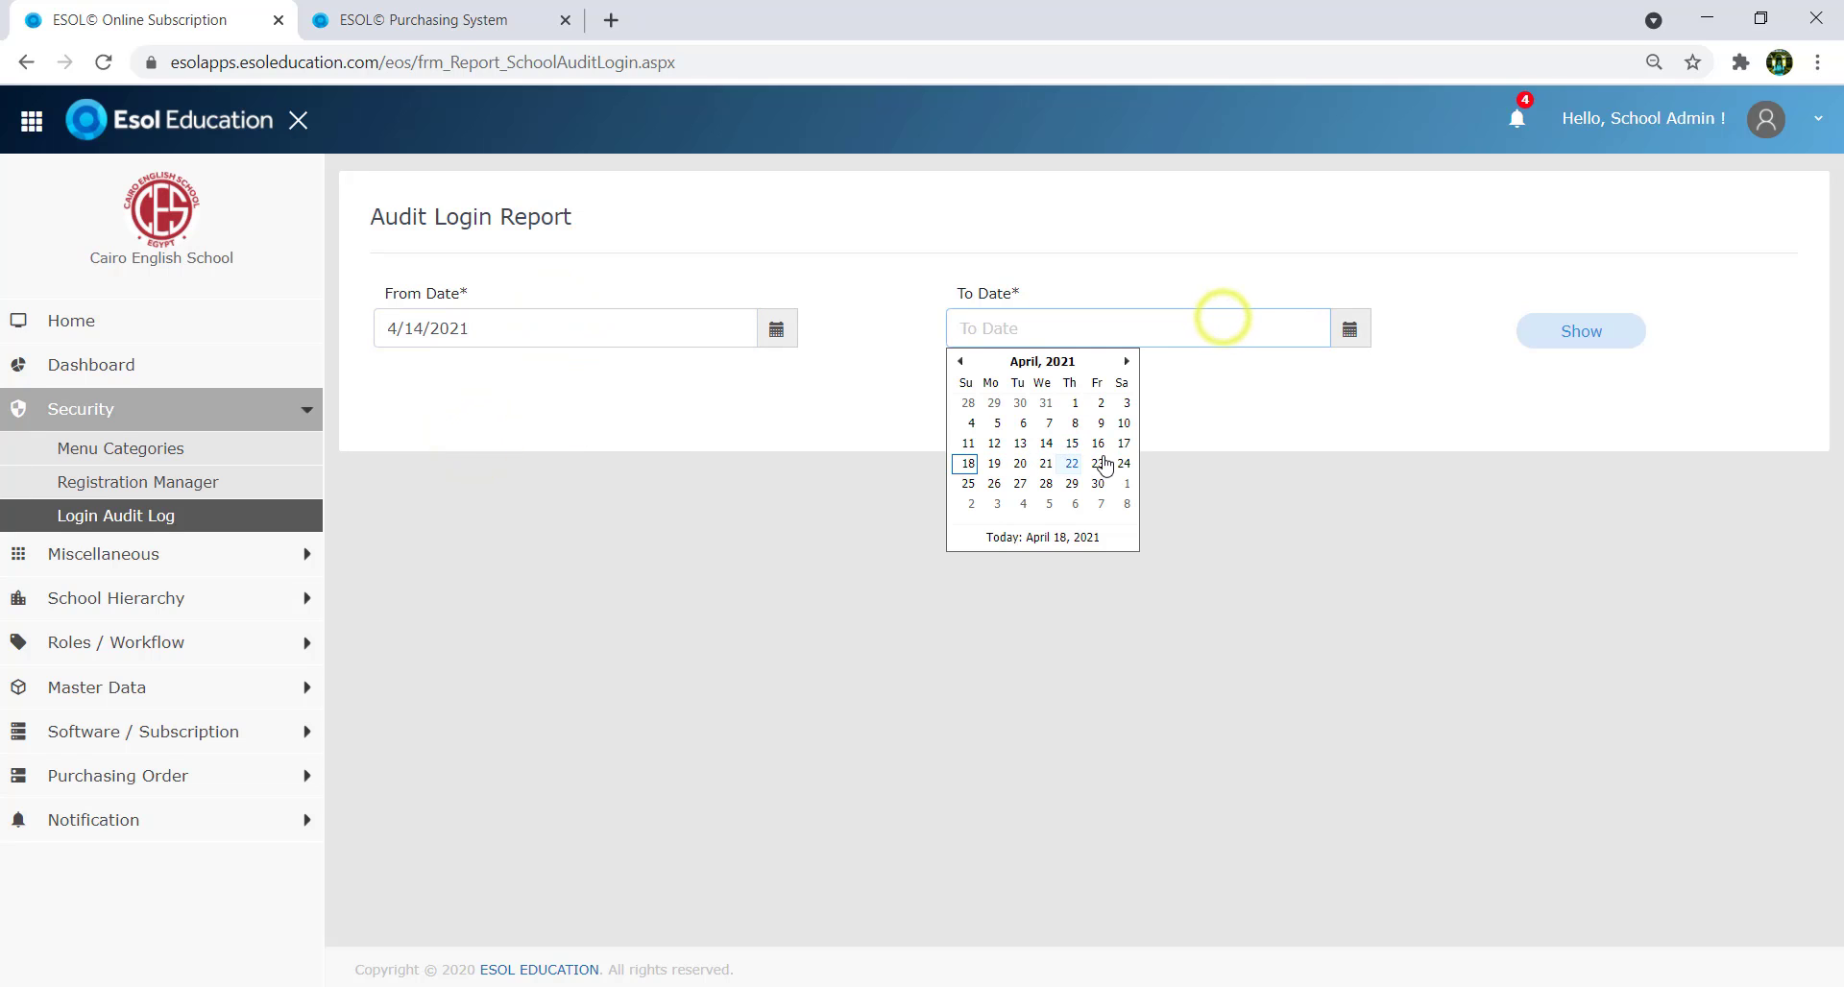
pyautogui.click(1072, 443)
pyautogui.click(1590, 326)
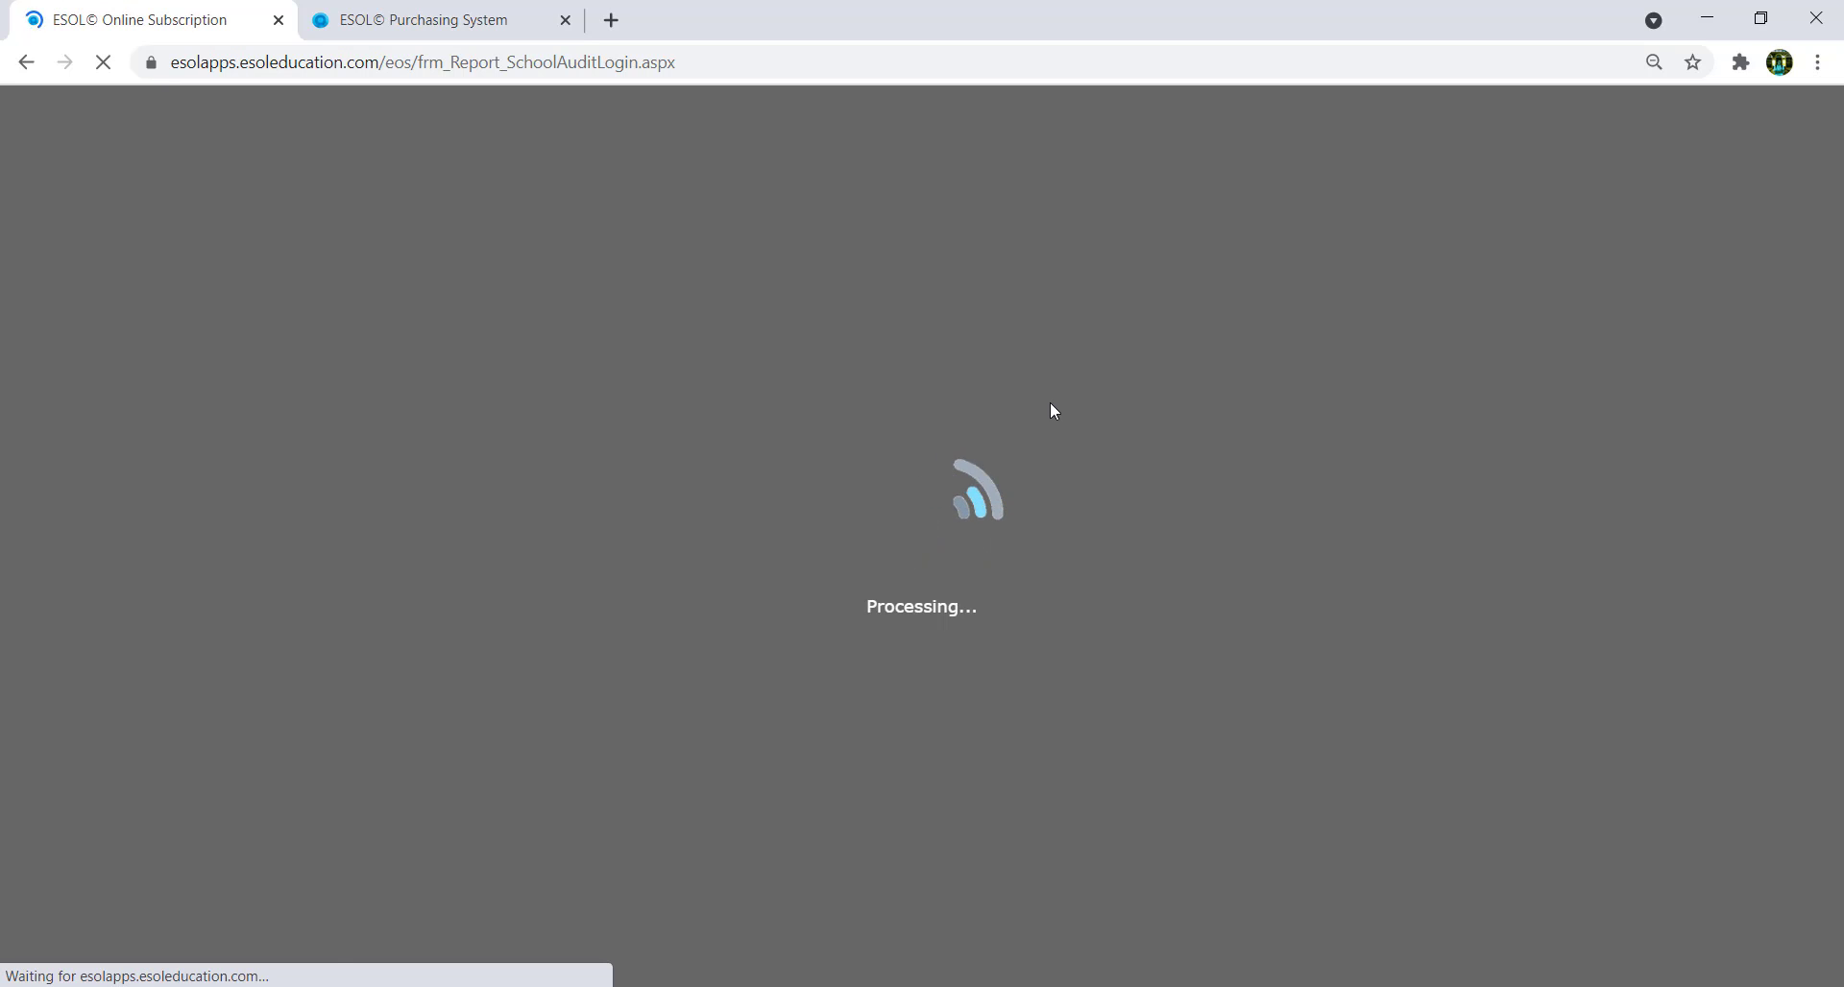
# Examine the SignIn Log Report from beginning to end, including its action dates, users and action descriptions.
pyautogui.scroll(-2, 1056, 526)
pyautogui.scroll(1, 932, 572)
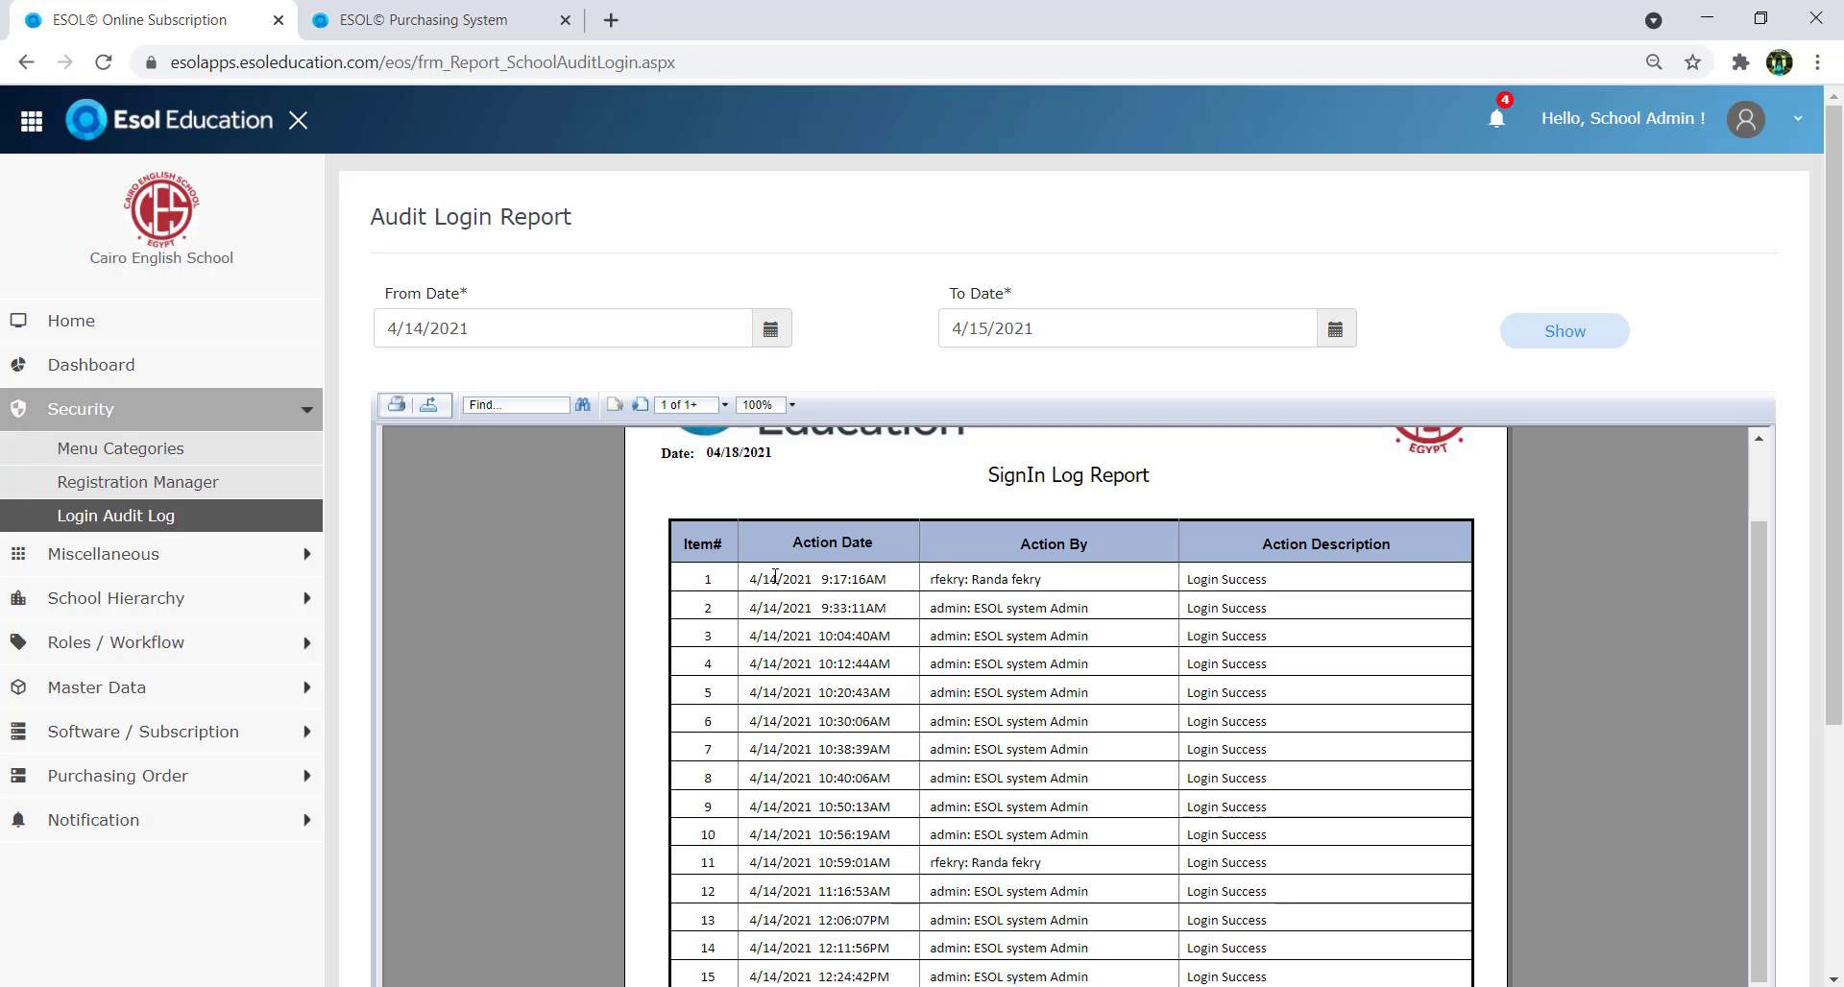
pyautogui.scroll(-3, 852, 581)
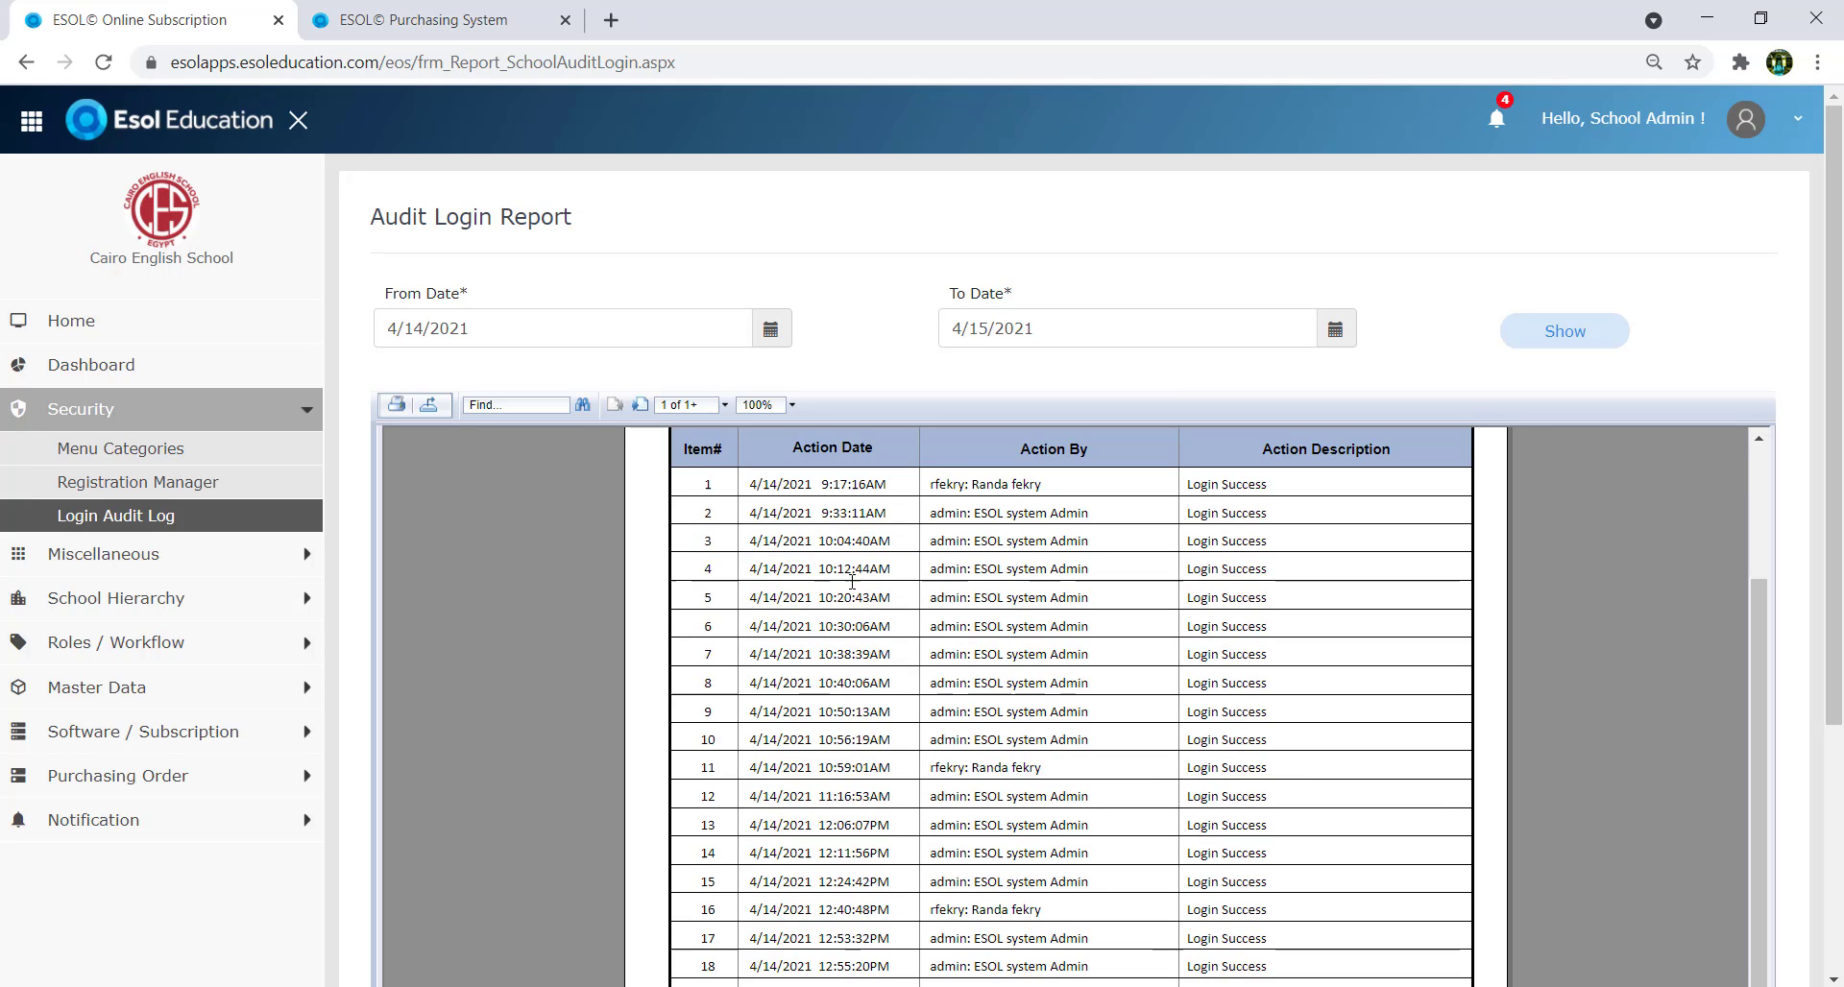
pyautogui.scroll(4, 851, 581)
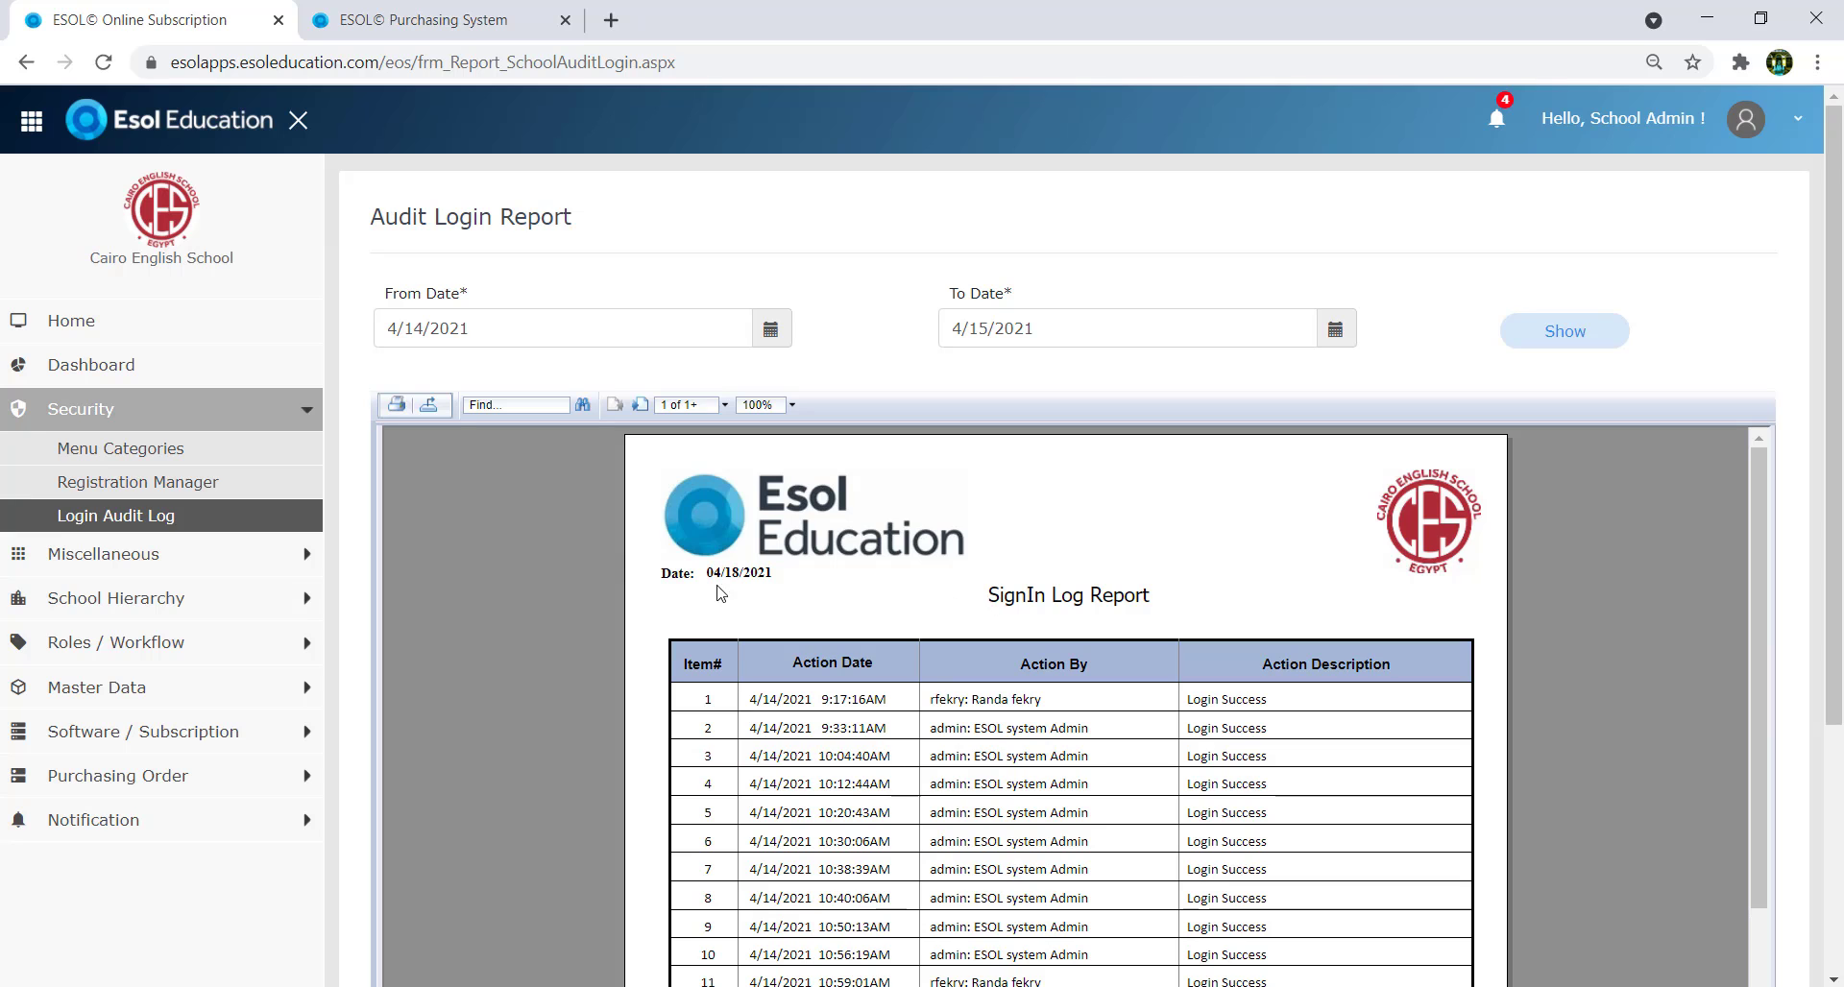
pyautogui.scroll(-4, 1783, 640)
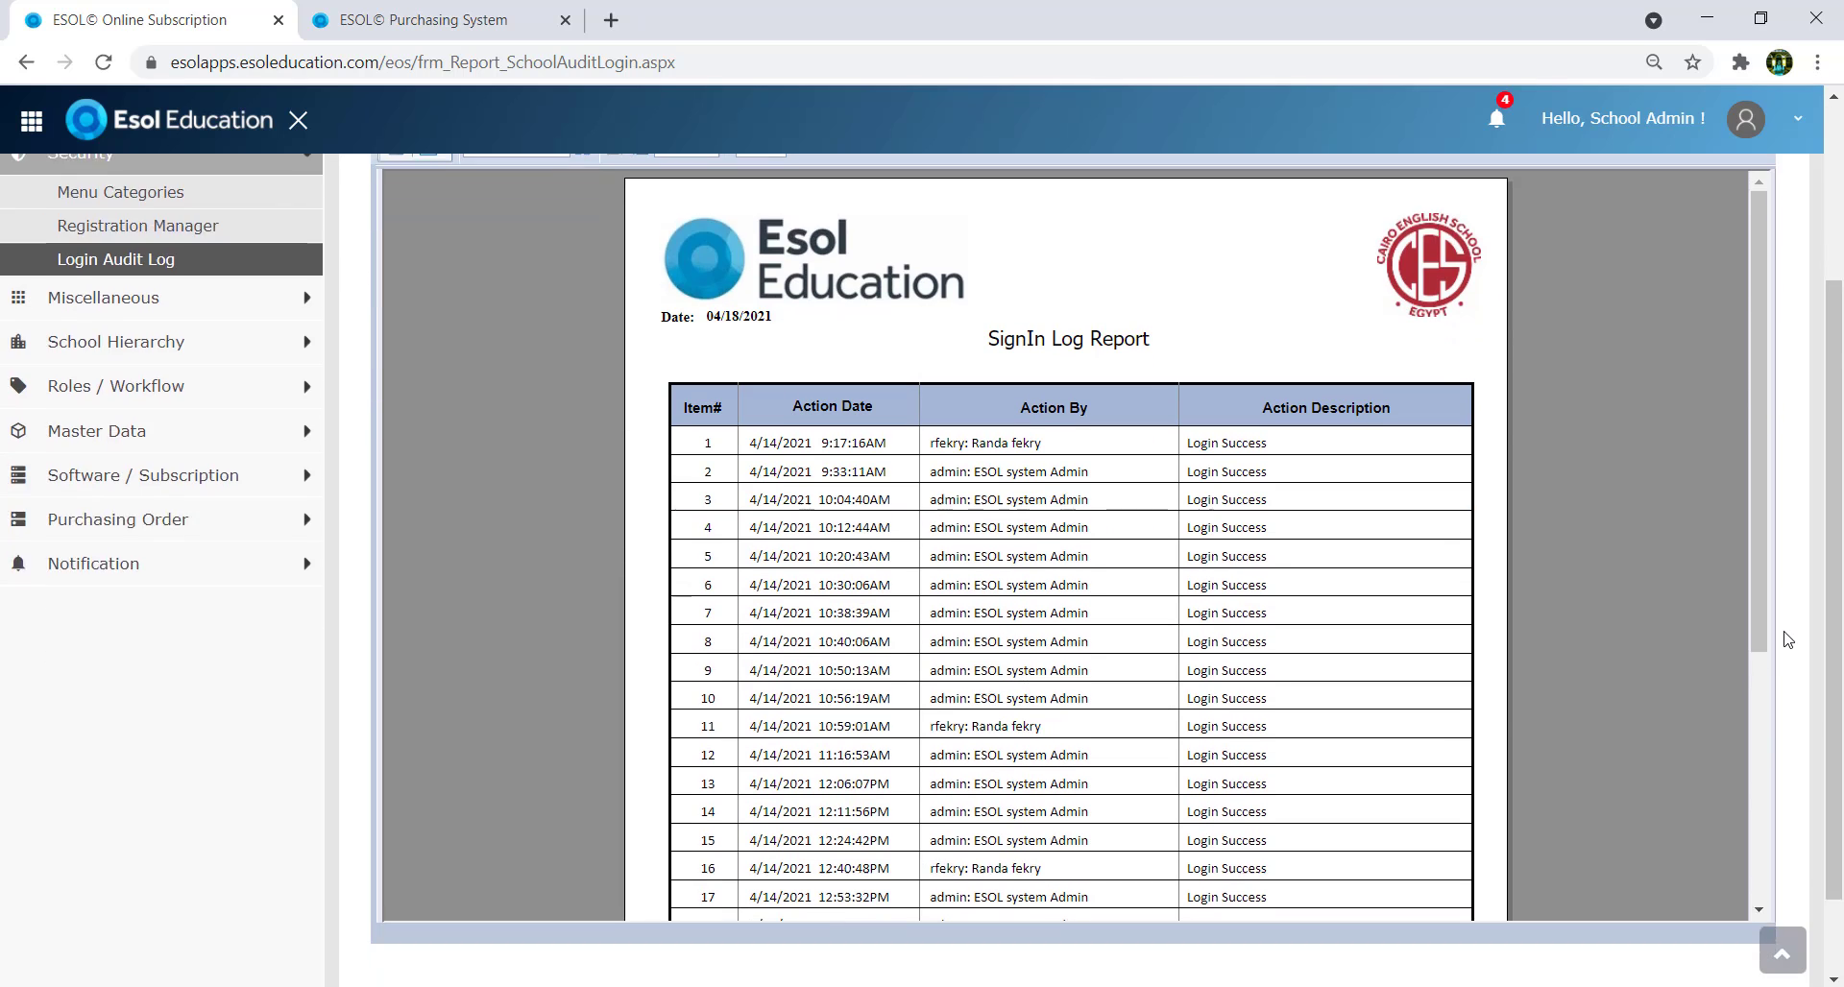
pyautogui.scroll(-3, 1408, 609)
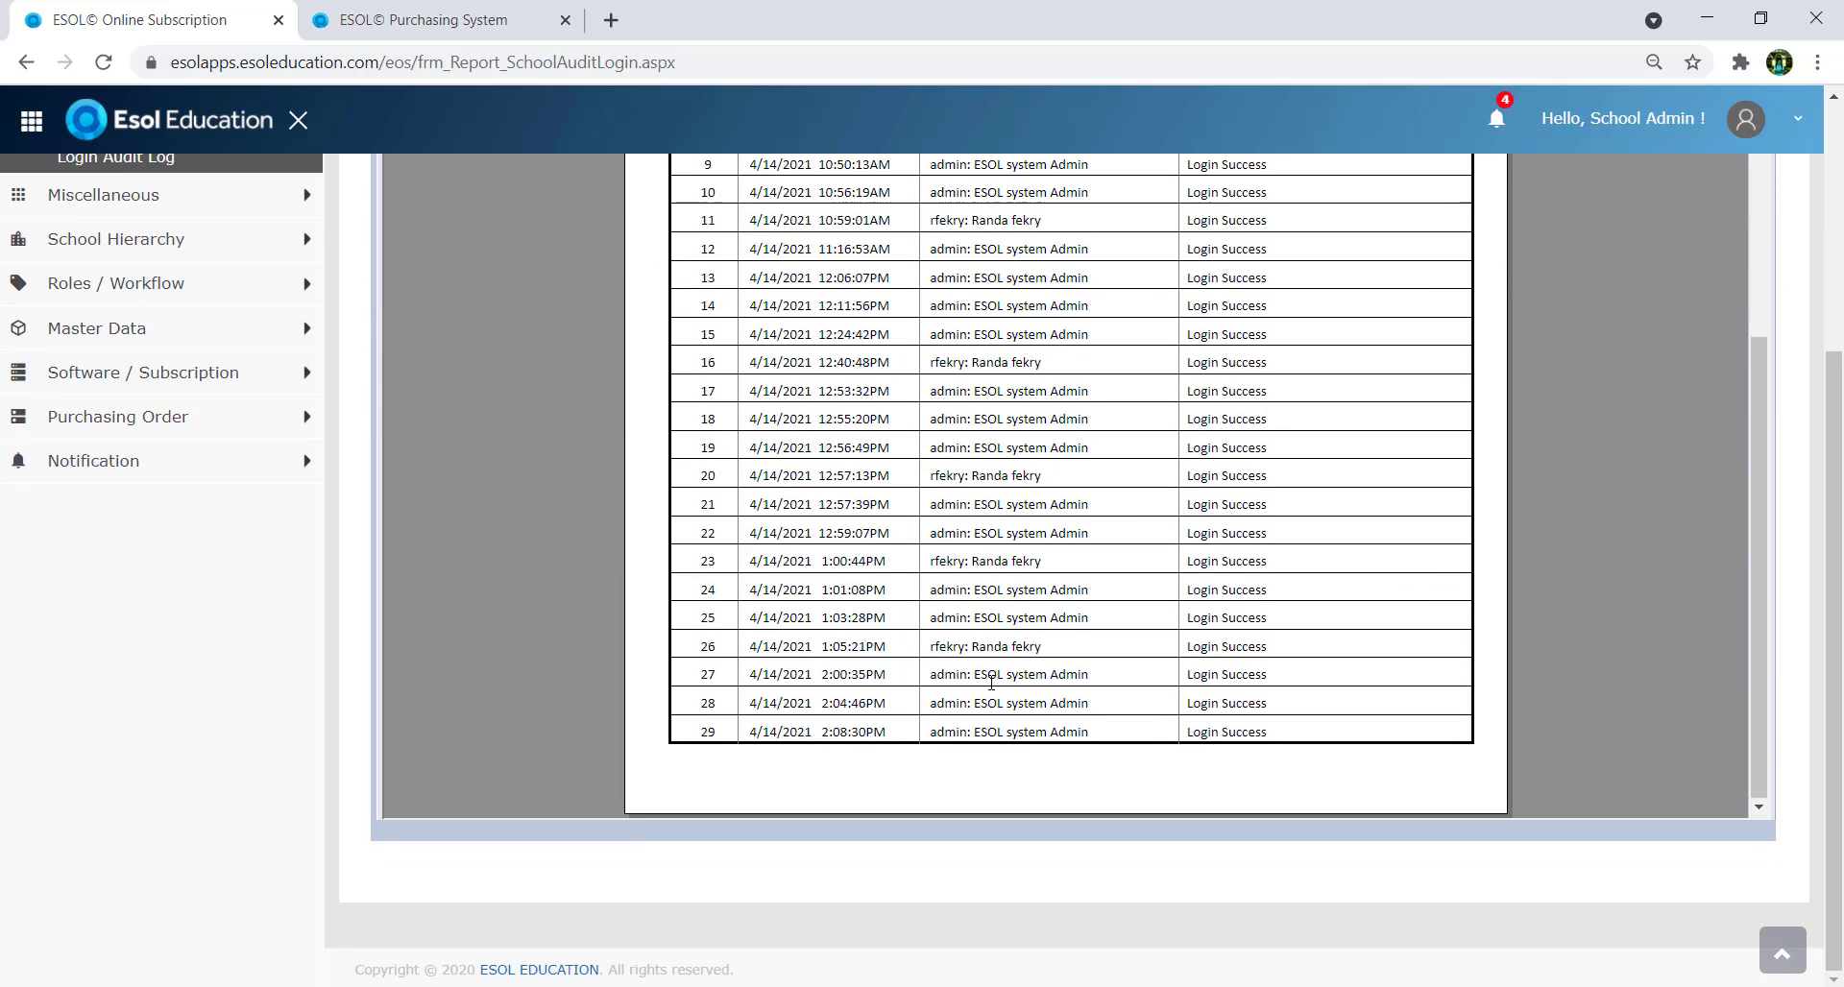
pyautogui.scroll(5, 510, 560)
pyautogui.scroll(4, 506, 557)
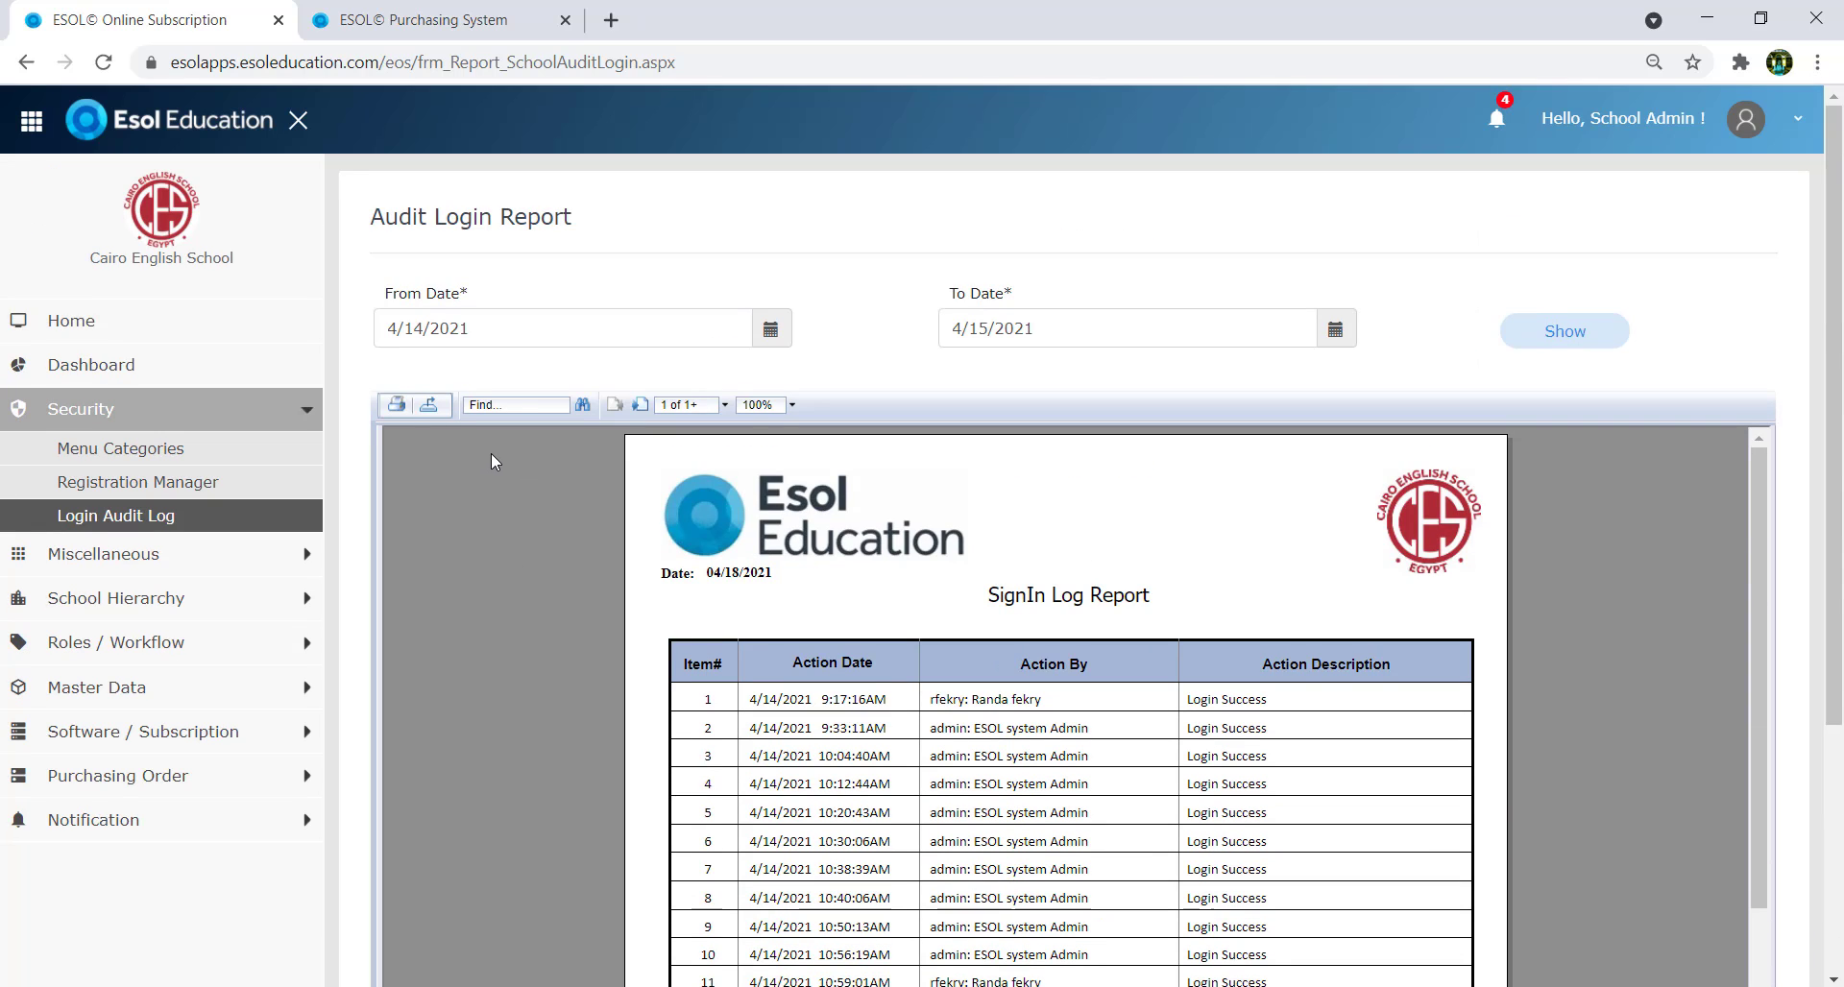